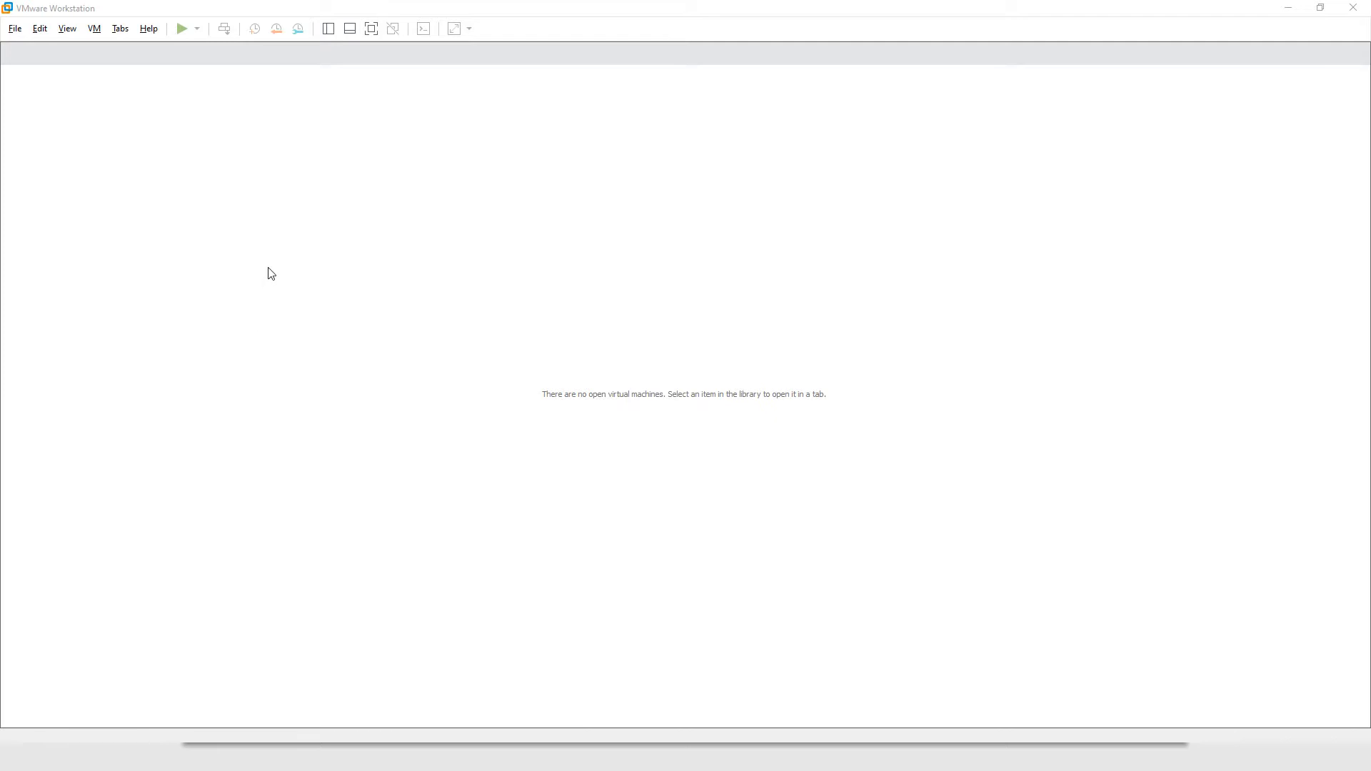
- Start a typical new virtual machine with a blank hard disk, choosing Other and FreeBSD 11 64-bit as the guest operating system
left_click(20, 30)
left_click(32, 46)
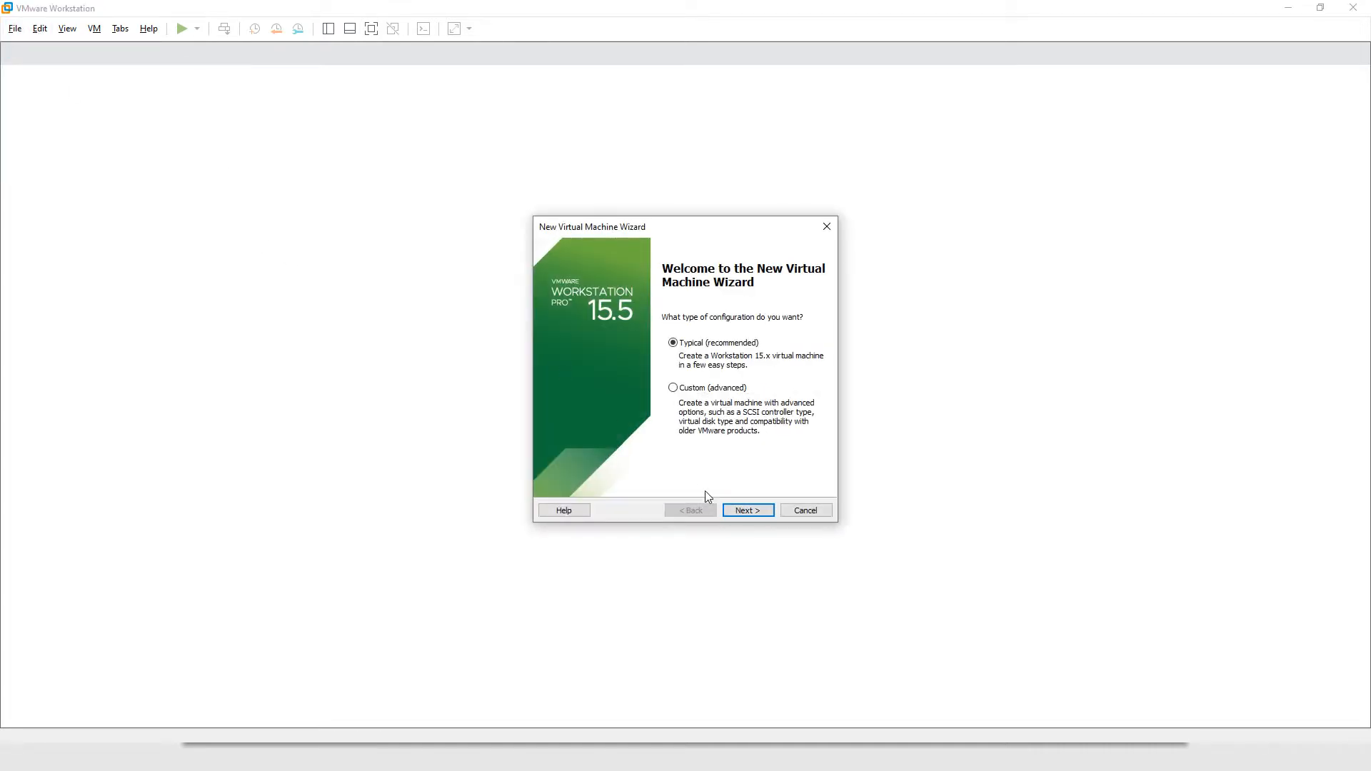
left_click(741, 513)
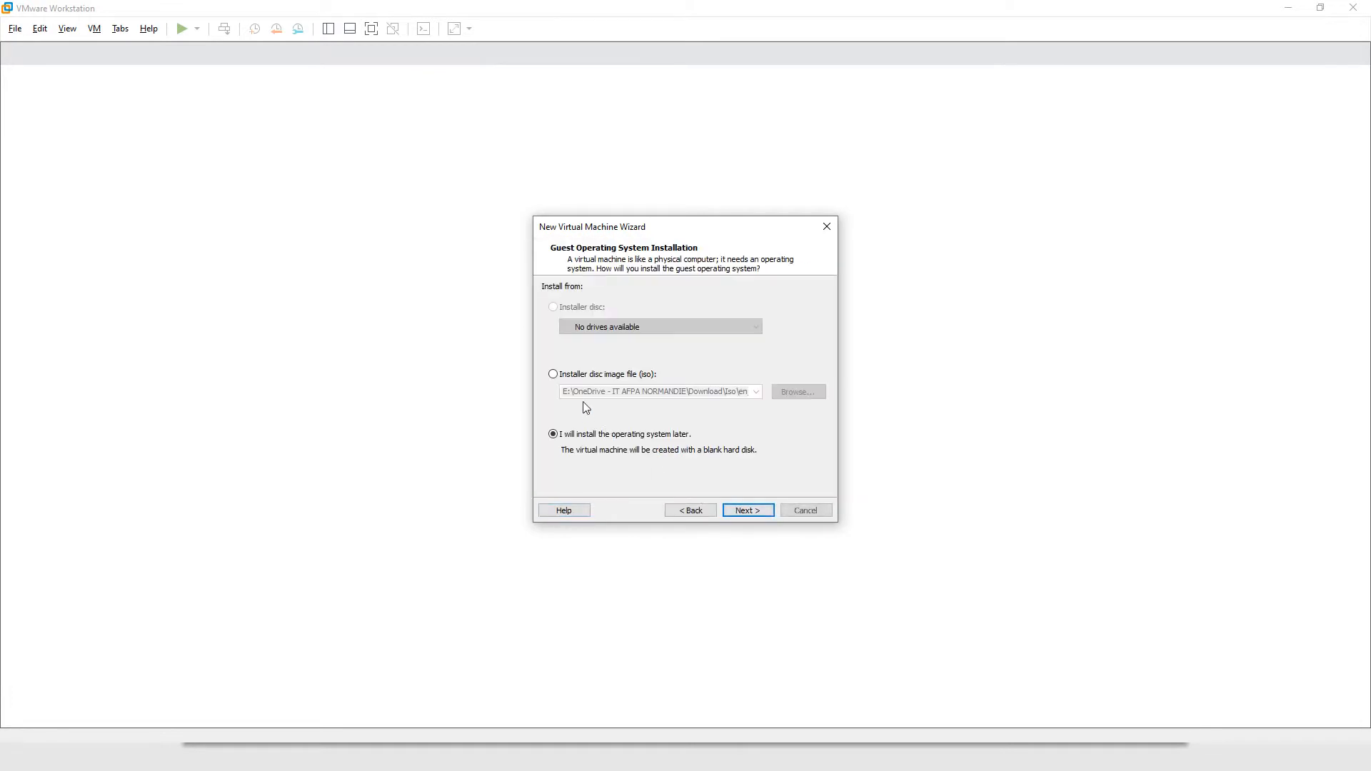
left_click(748, 512)
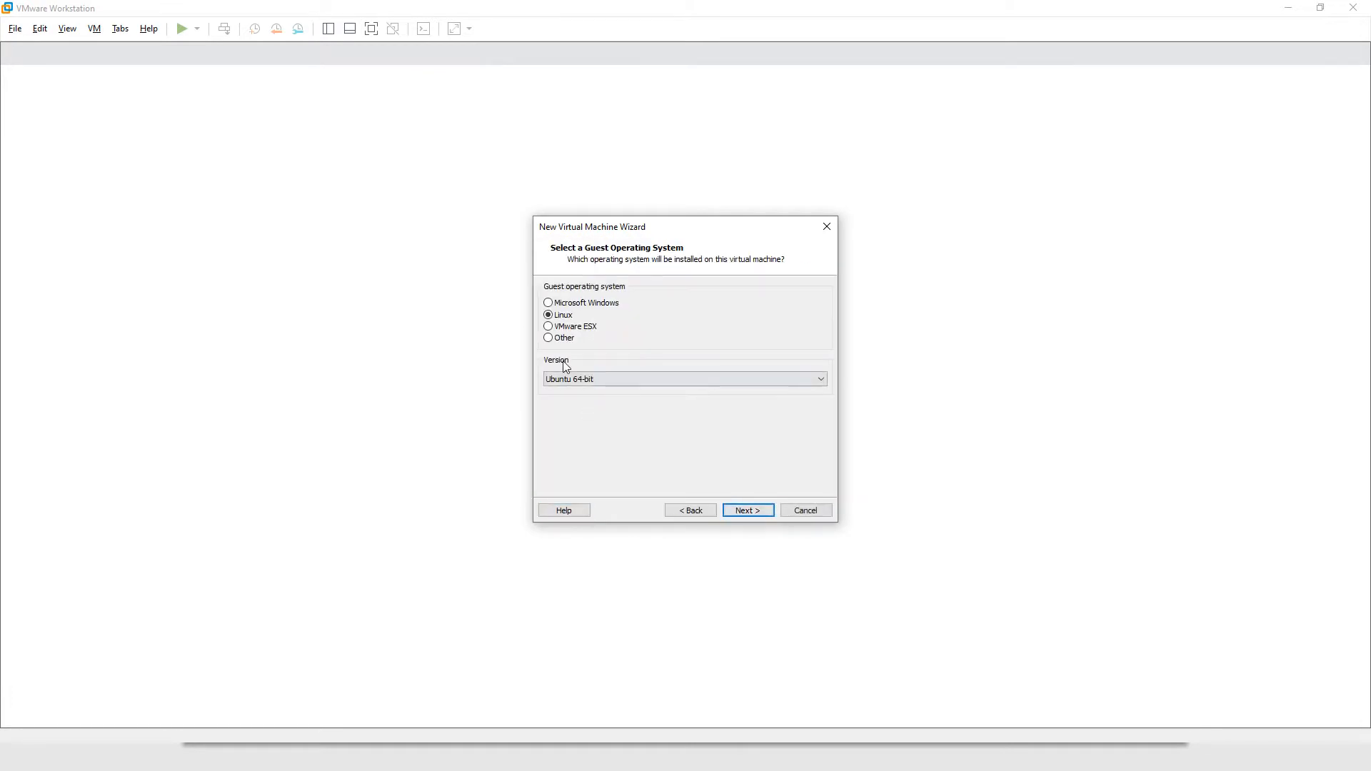
left_click(565, 340)
left_click(600, 376)
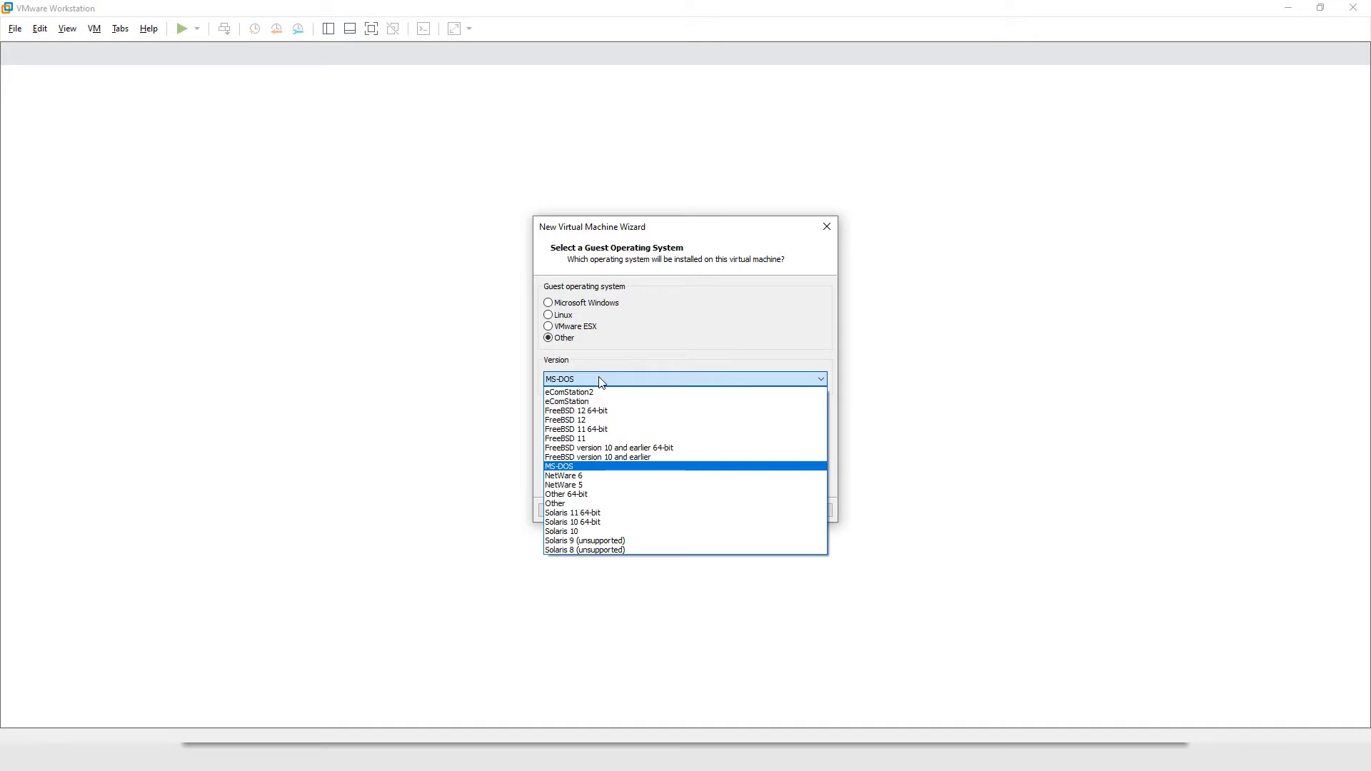
left_click(597, 429)
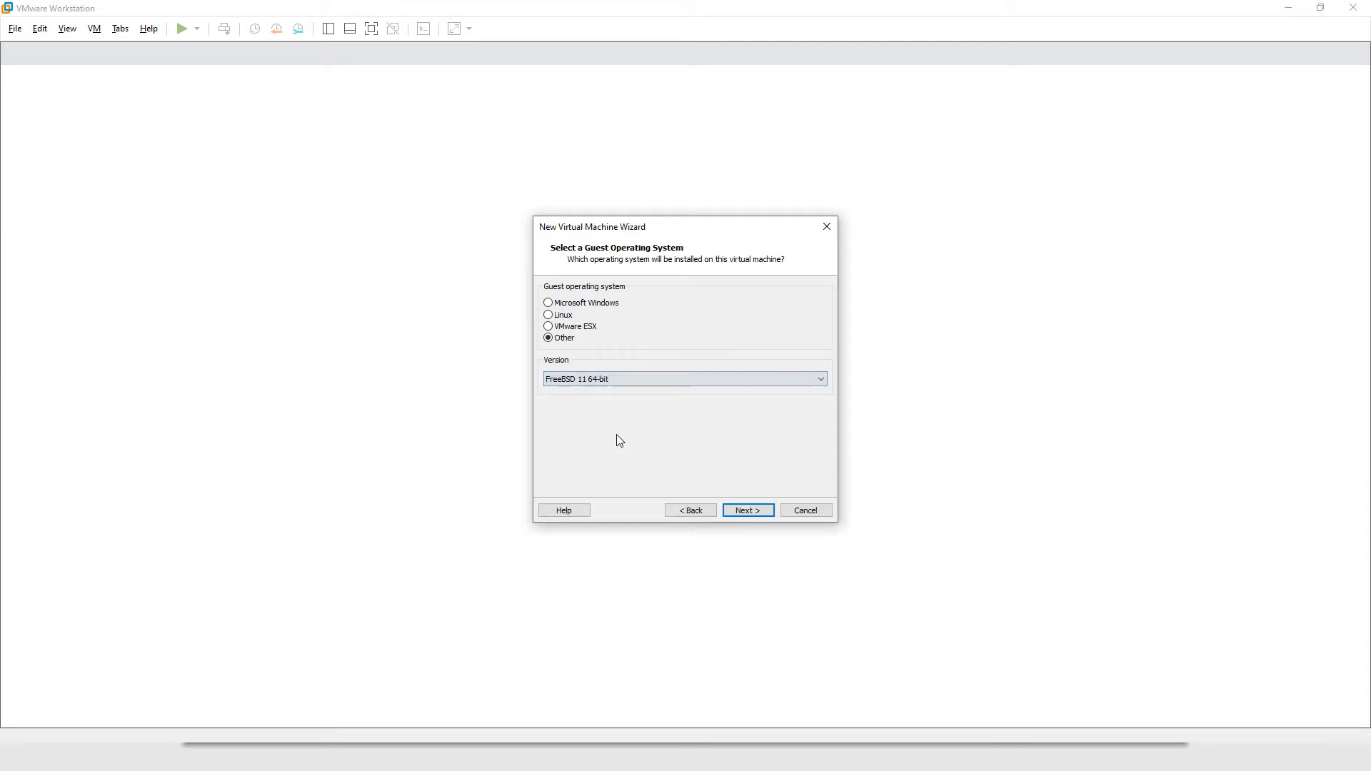
left_click(748, 512)
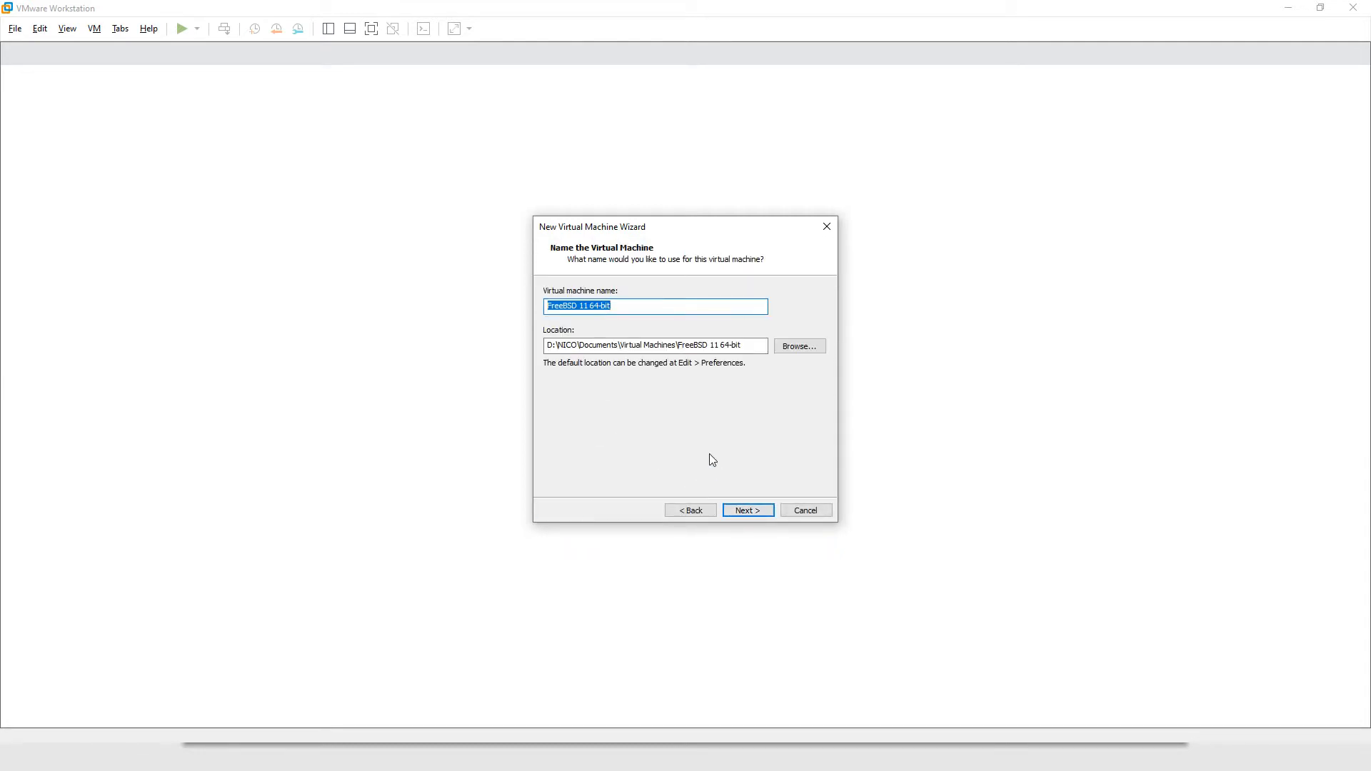
- Name the virtual machine Pfsense, give it a 10 GB disk stored as a single file, and create it
type("Pfsense")
left_click(758, 510)
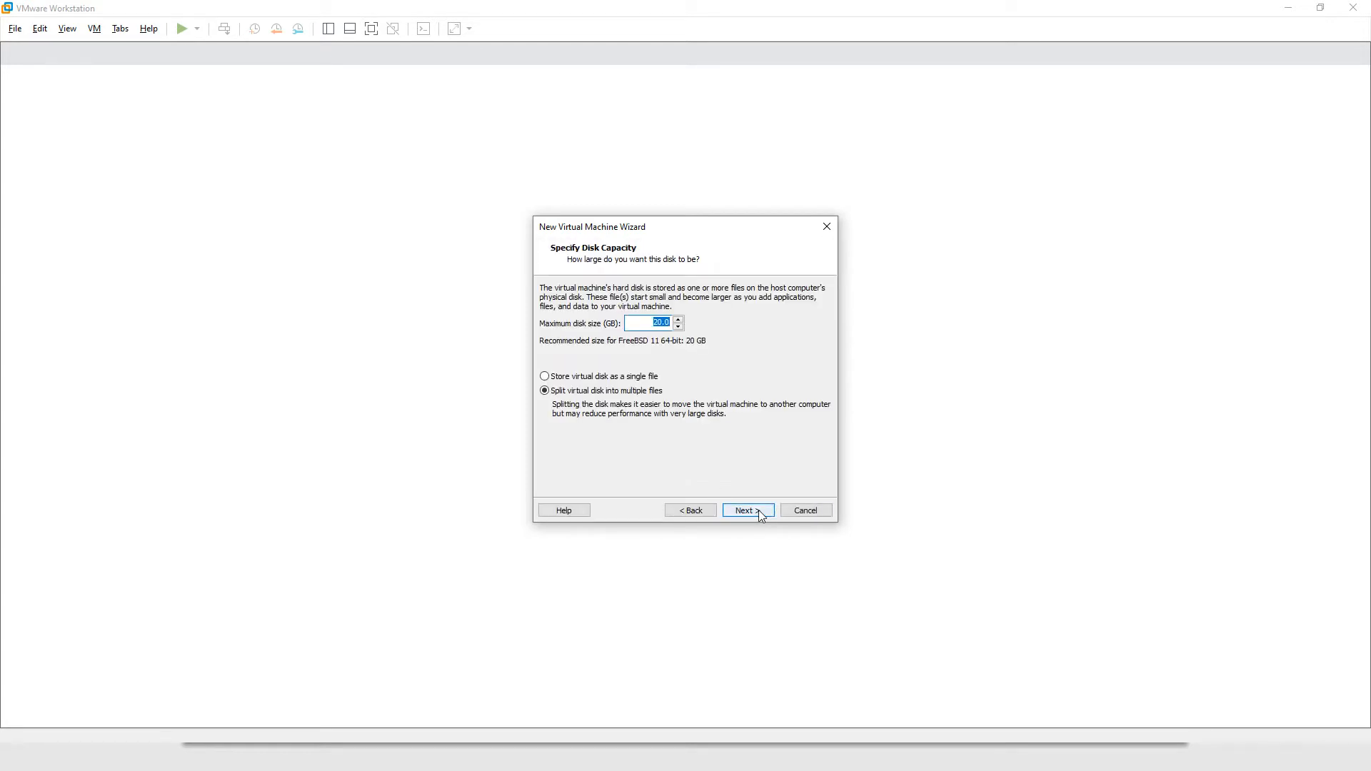
left_click(563, 378)
left_click_drag(628, 323, 721, 327)
type("10")
left_click(748, 510)
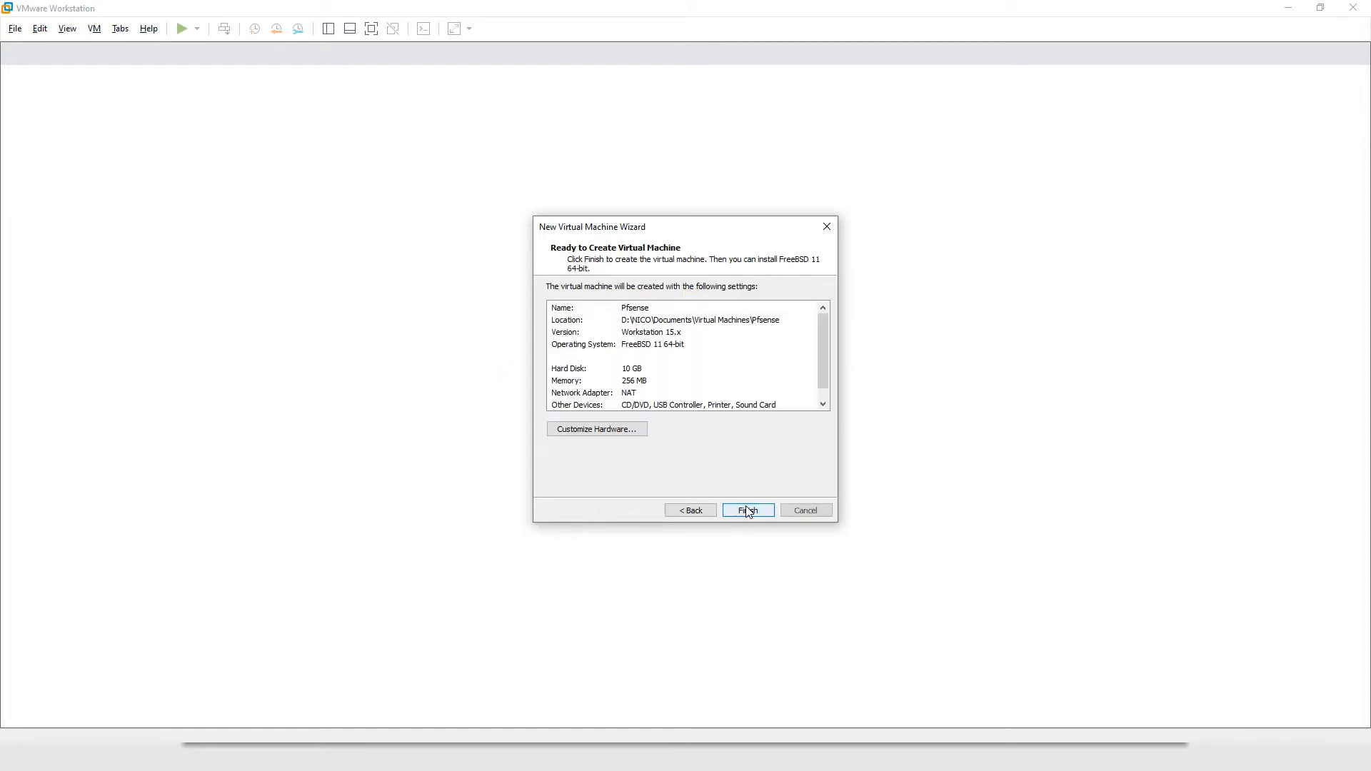
left_click(748, 512)
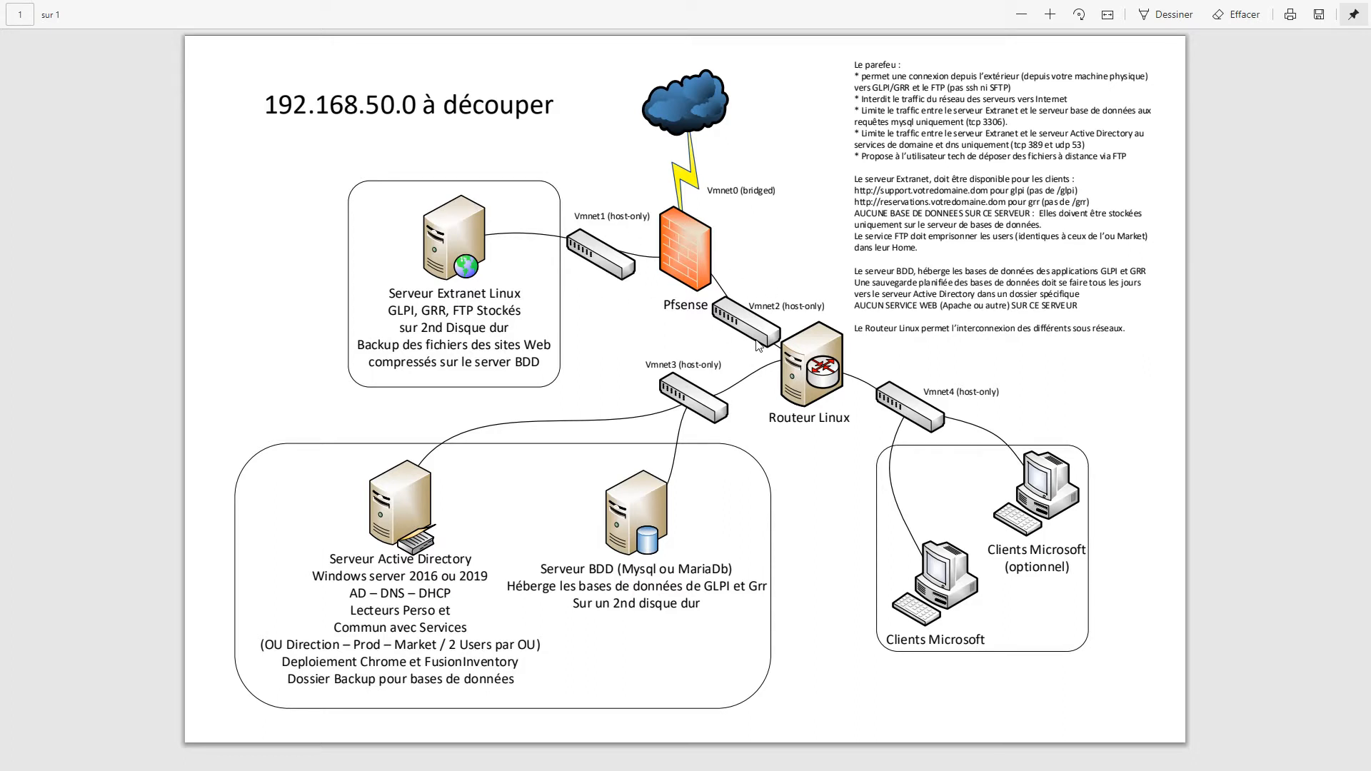
- Return to VMware Workstation, set the Pfsense machine's memory to 512 MB and connect its network adapter as Bridged
key("alt+Tab")
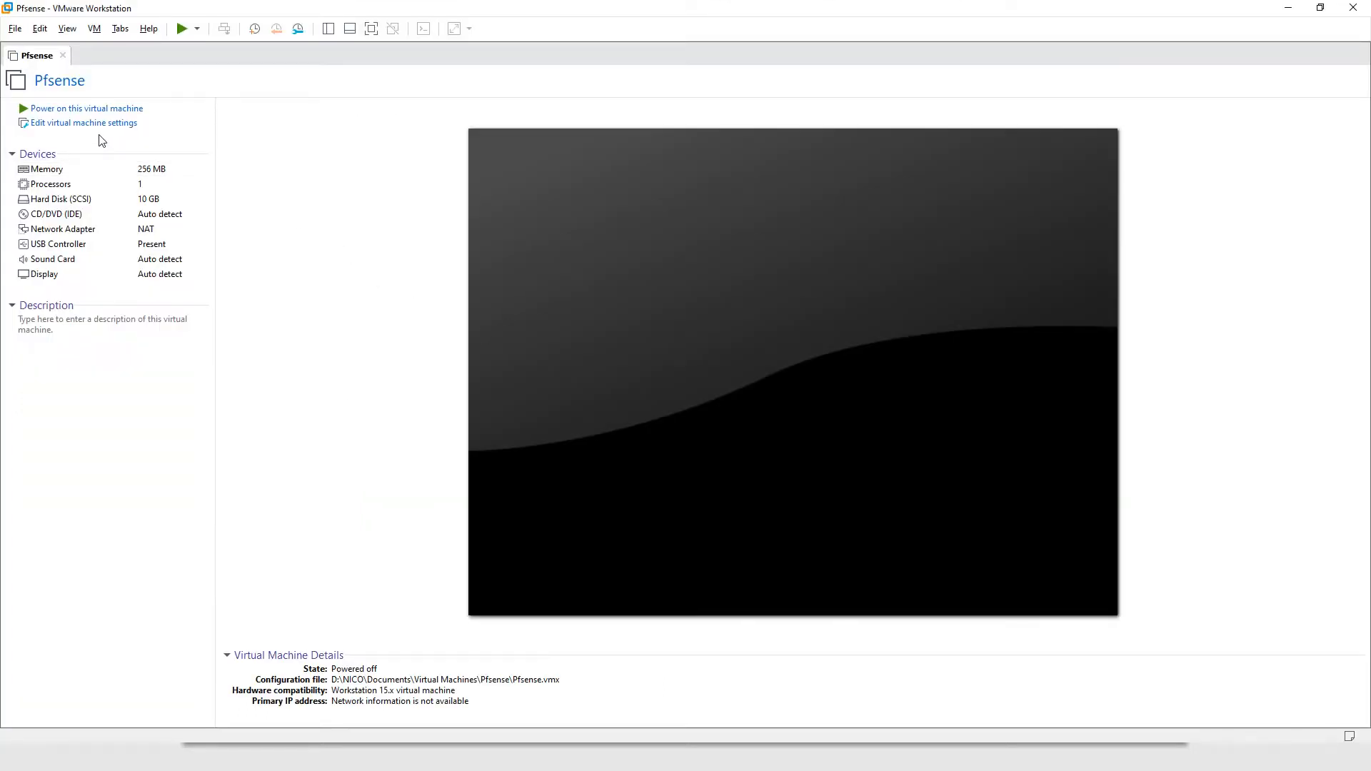
left_click(73, 125)
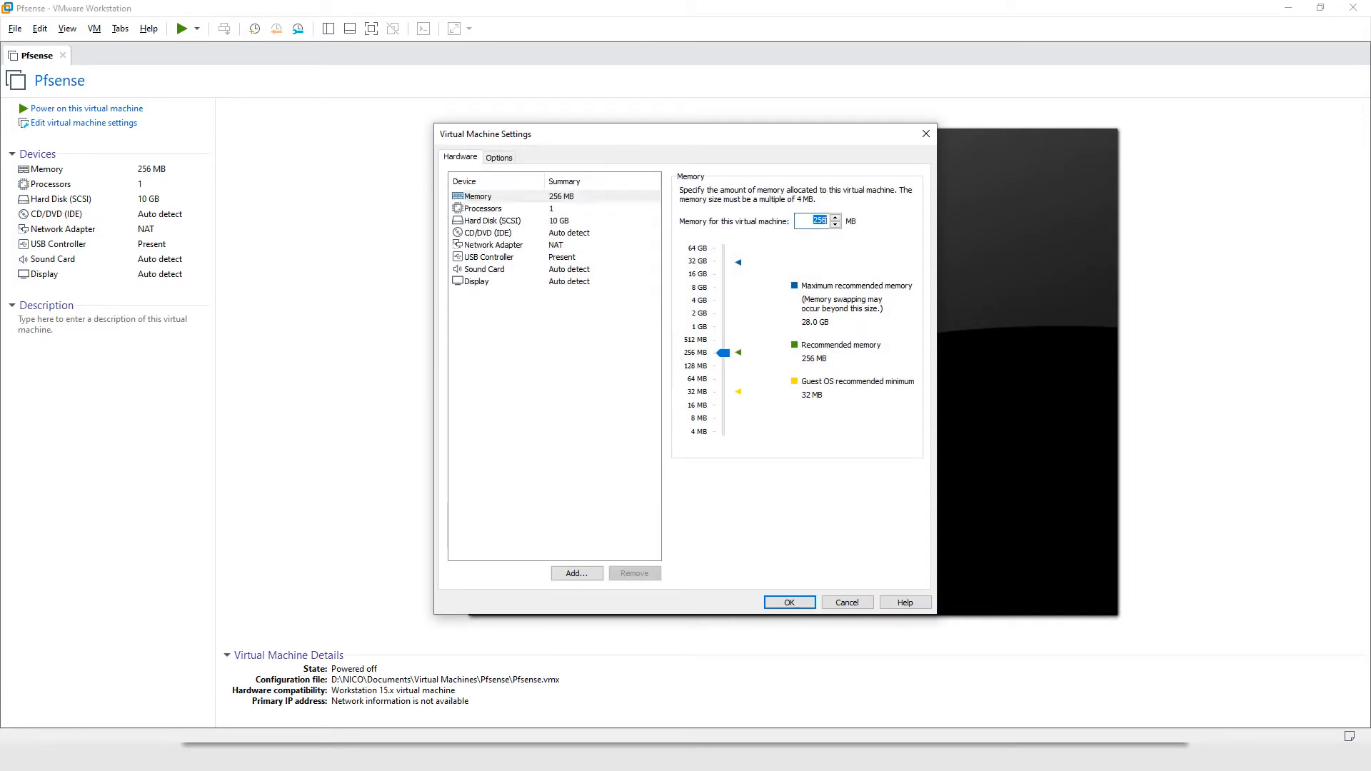
type("512")
left_click(504, 247)
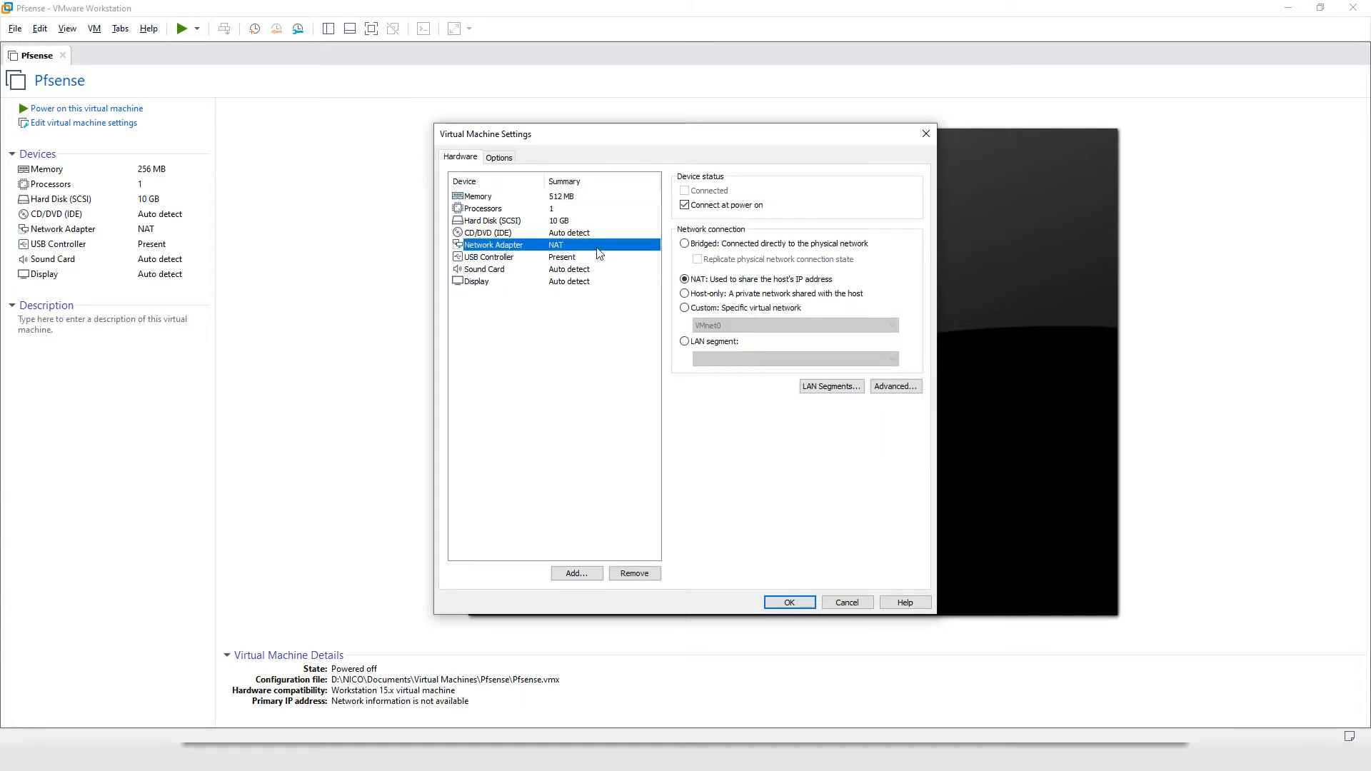
left_click(685, 244)
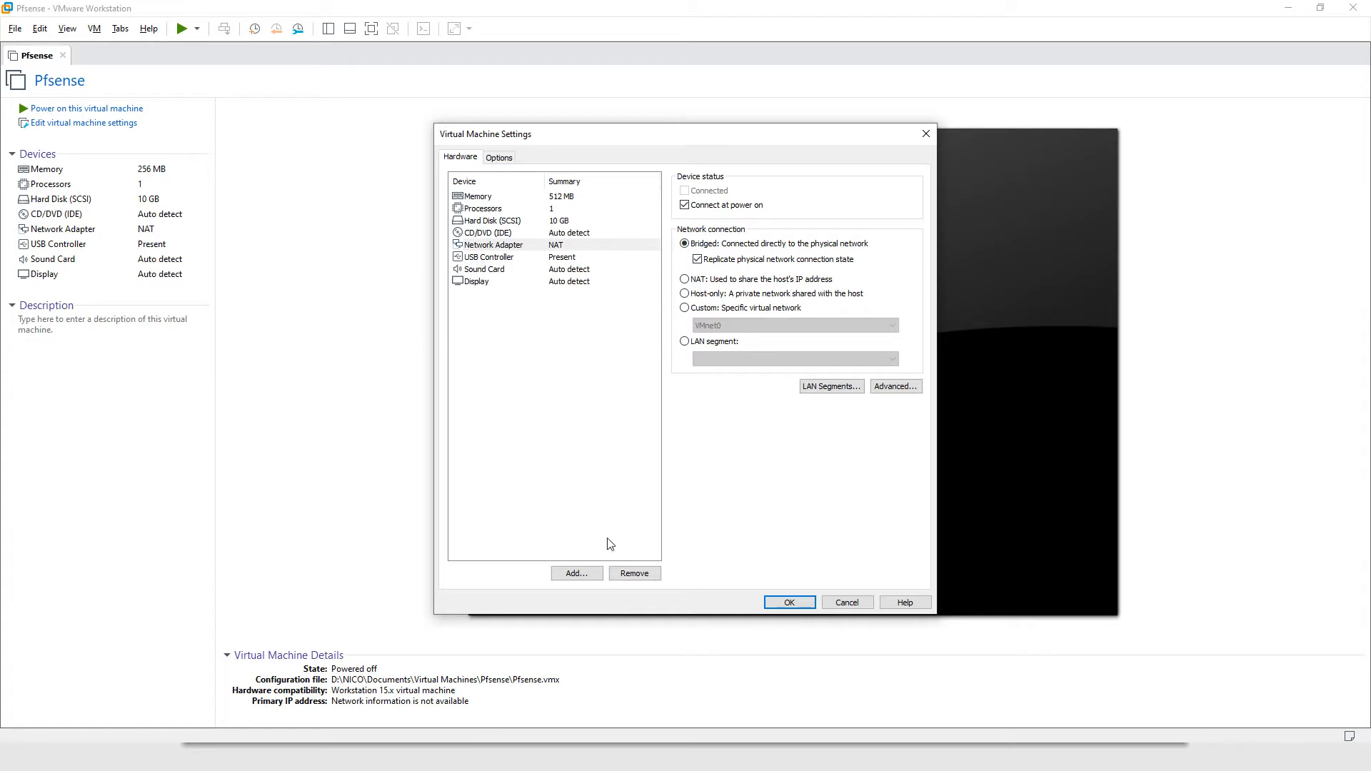
- Add a second network adapter to the Pfsense machine and connect it to the custom network VMnet1 (Host-only)
left_click(572, 574)
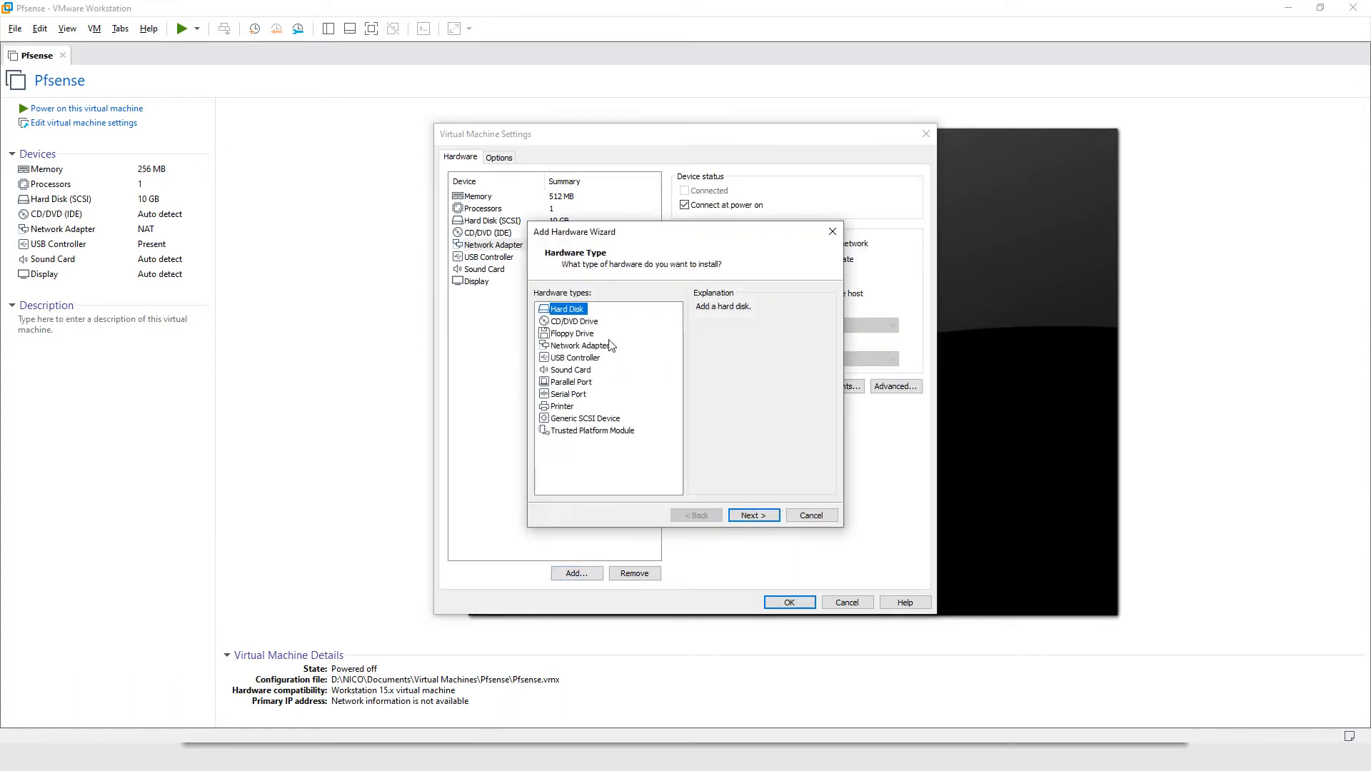
left_click(576, 347)
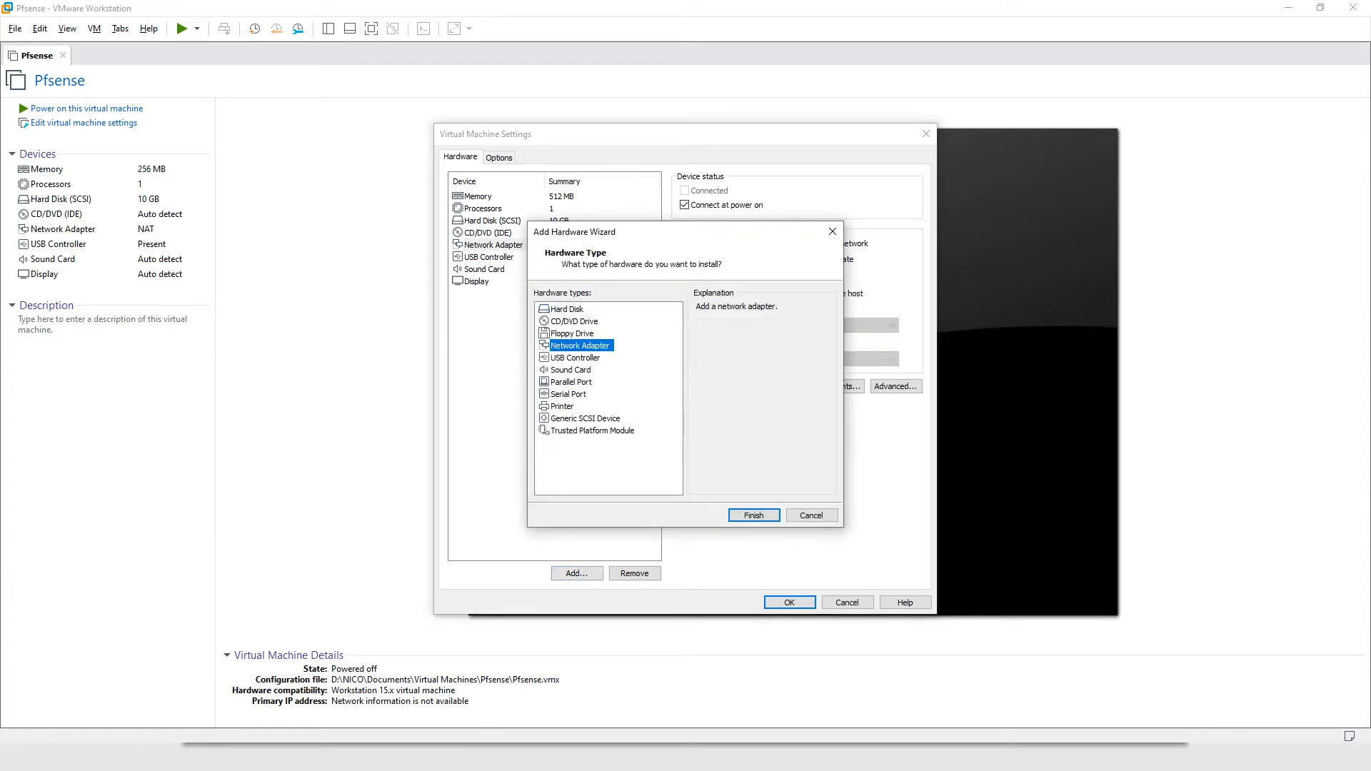
left_click(756, 517)
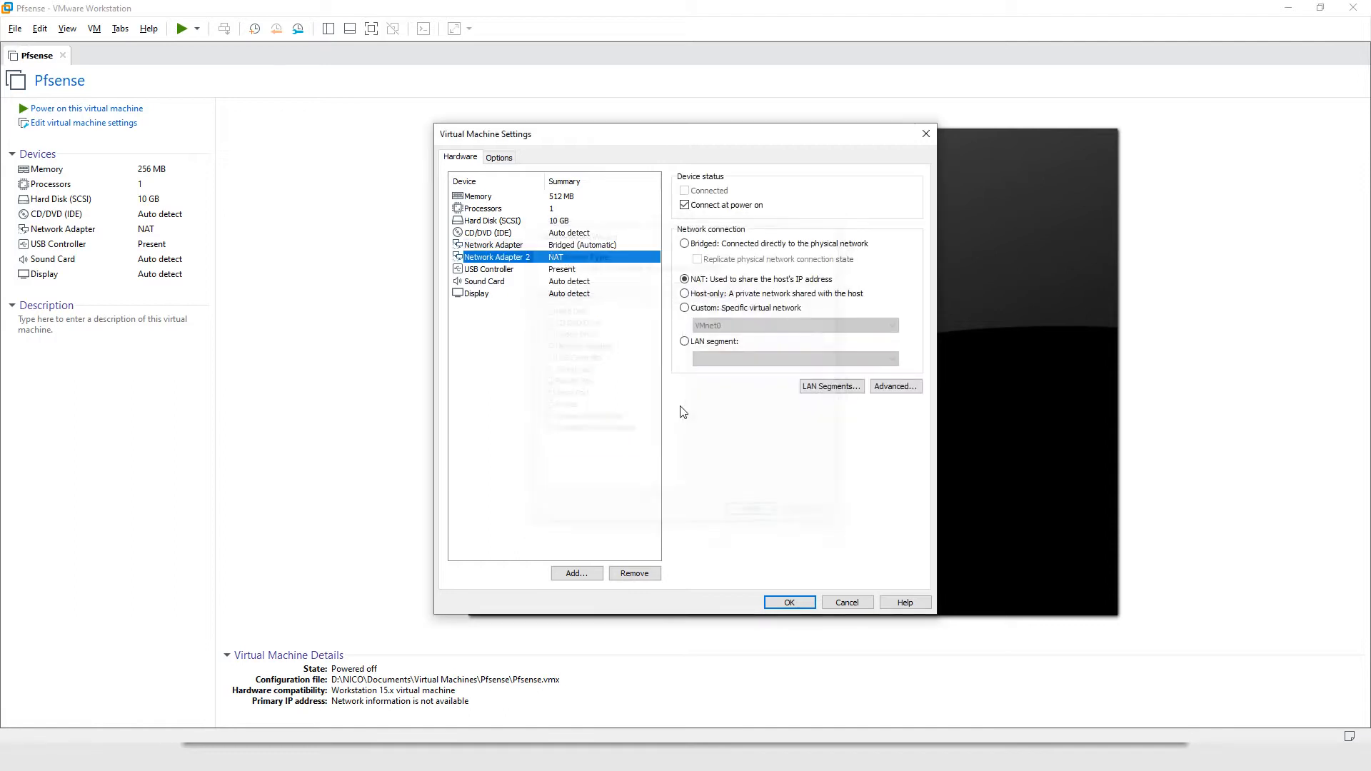
left_click(686, 309)
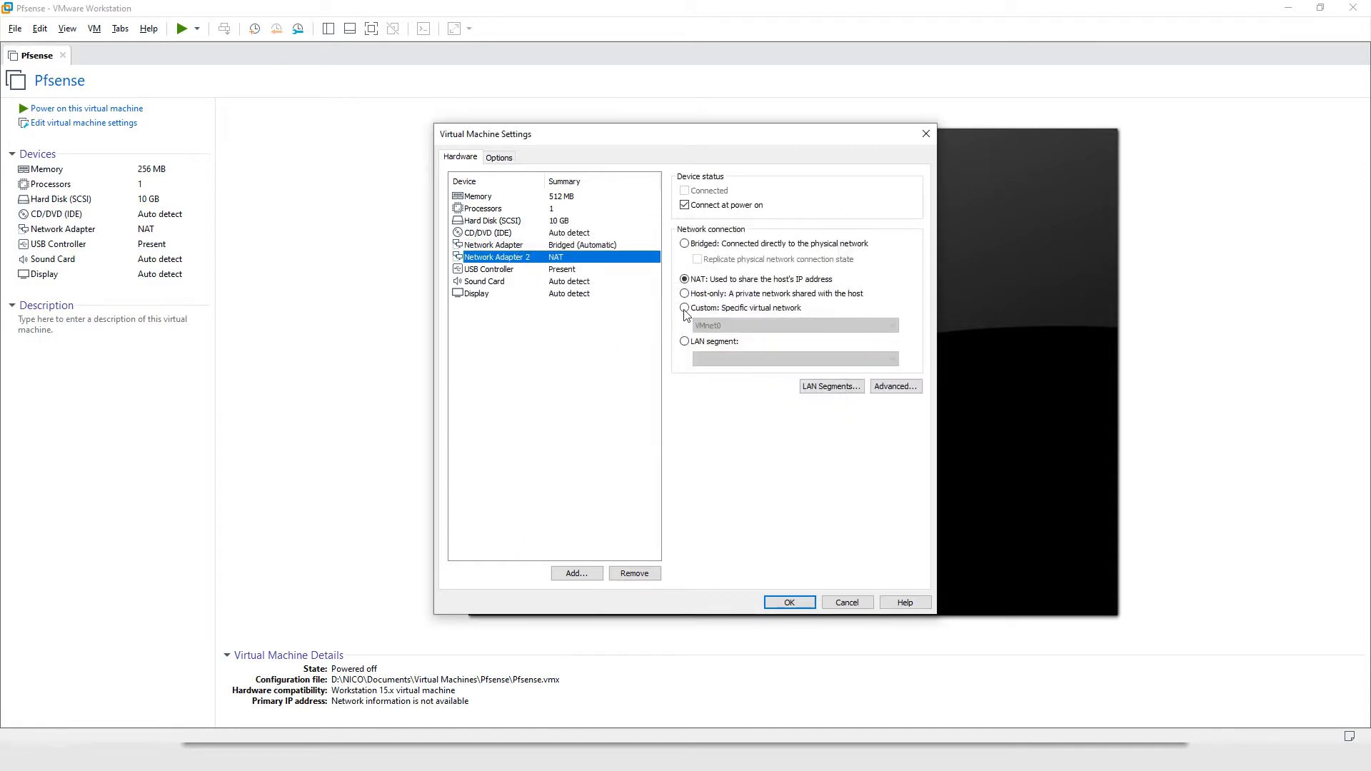
left_click(717, 333)
left_click(725, 346)
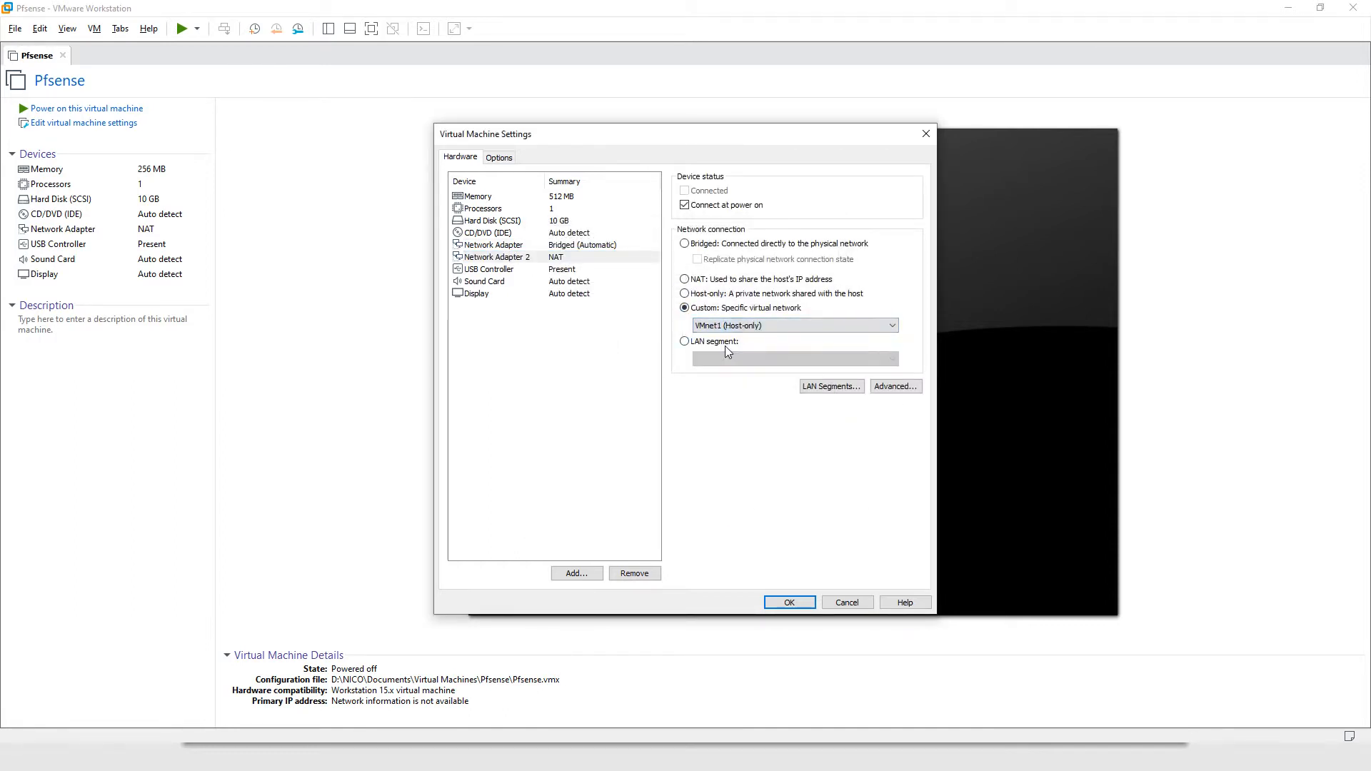
- Add a third network adapter to the Pfsense machine and connect it to the custom network VMnet2 (Host-only)
left_click(575, 574)
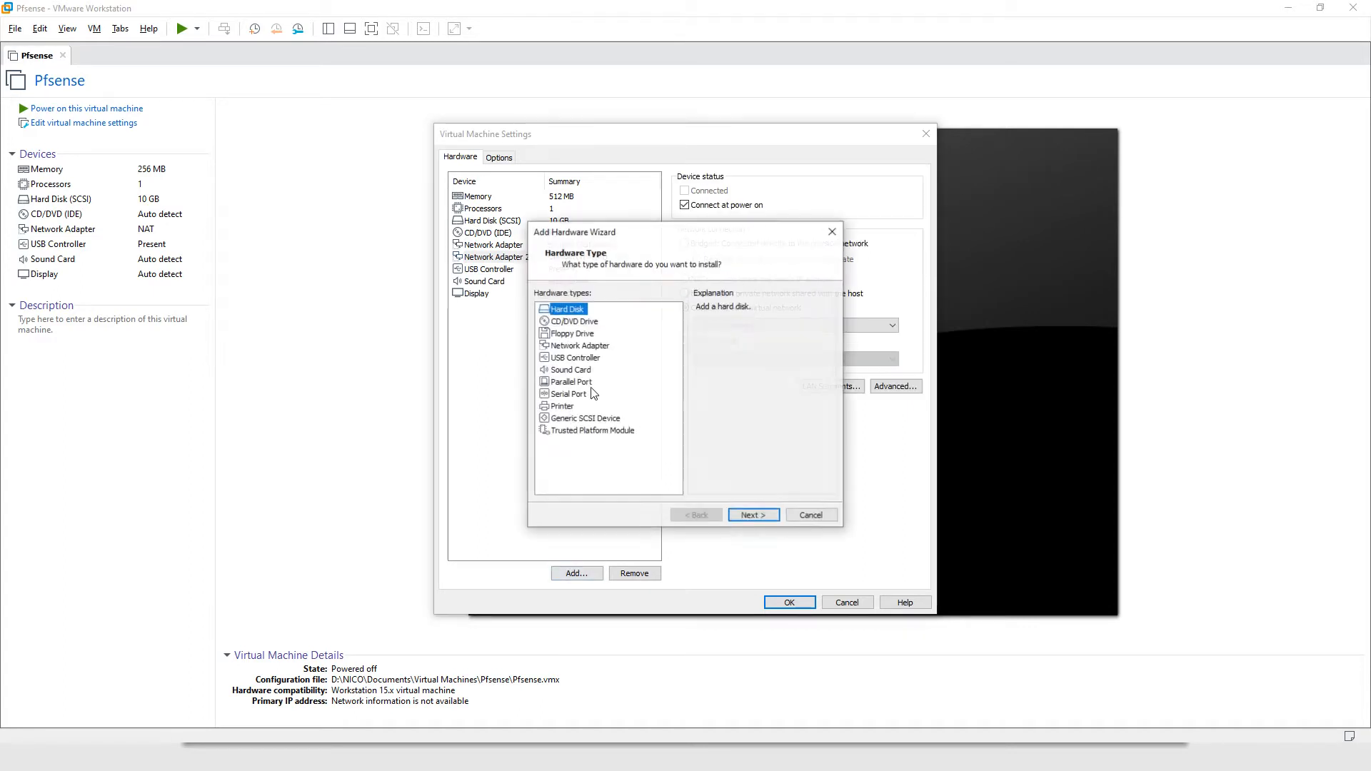
left_click(577, 347)
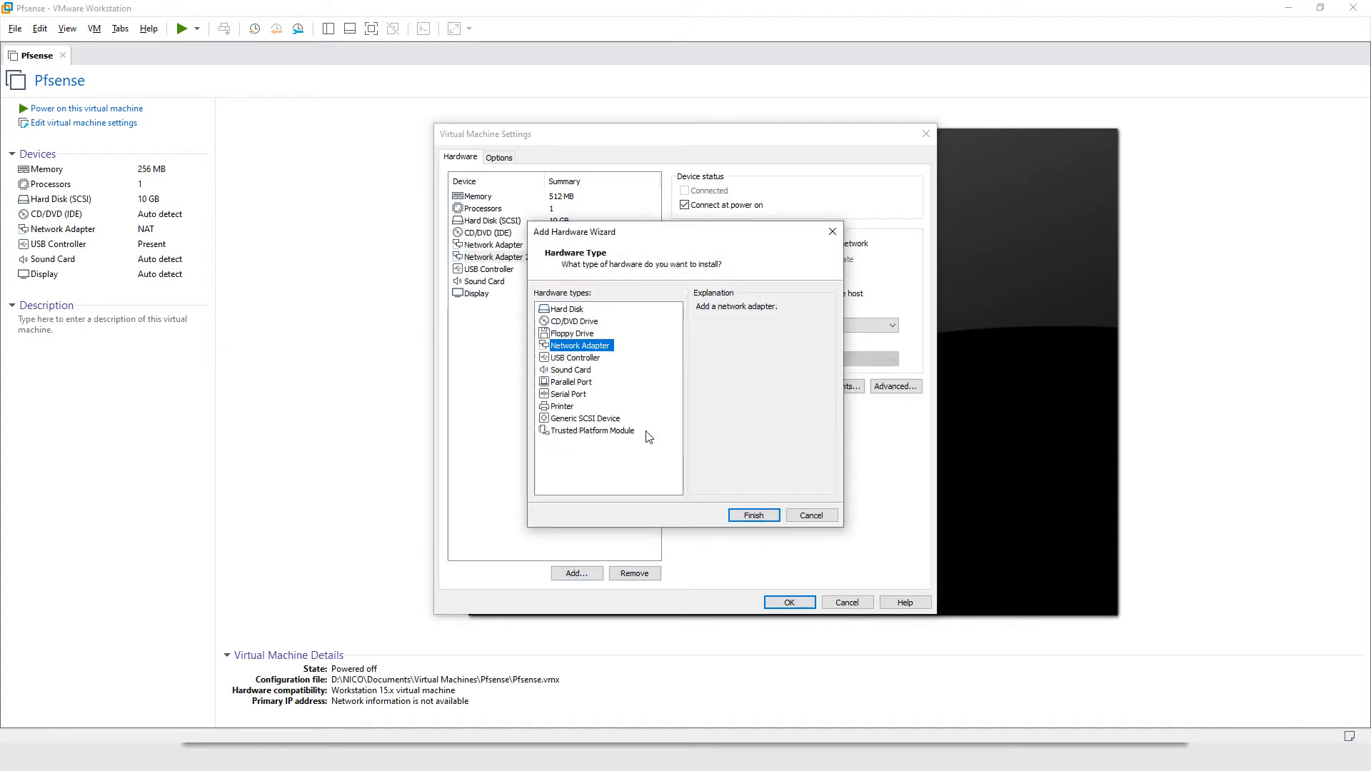
left_click(754, 516)
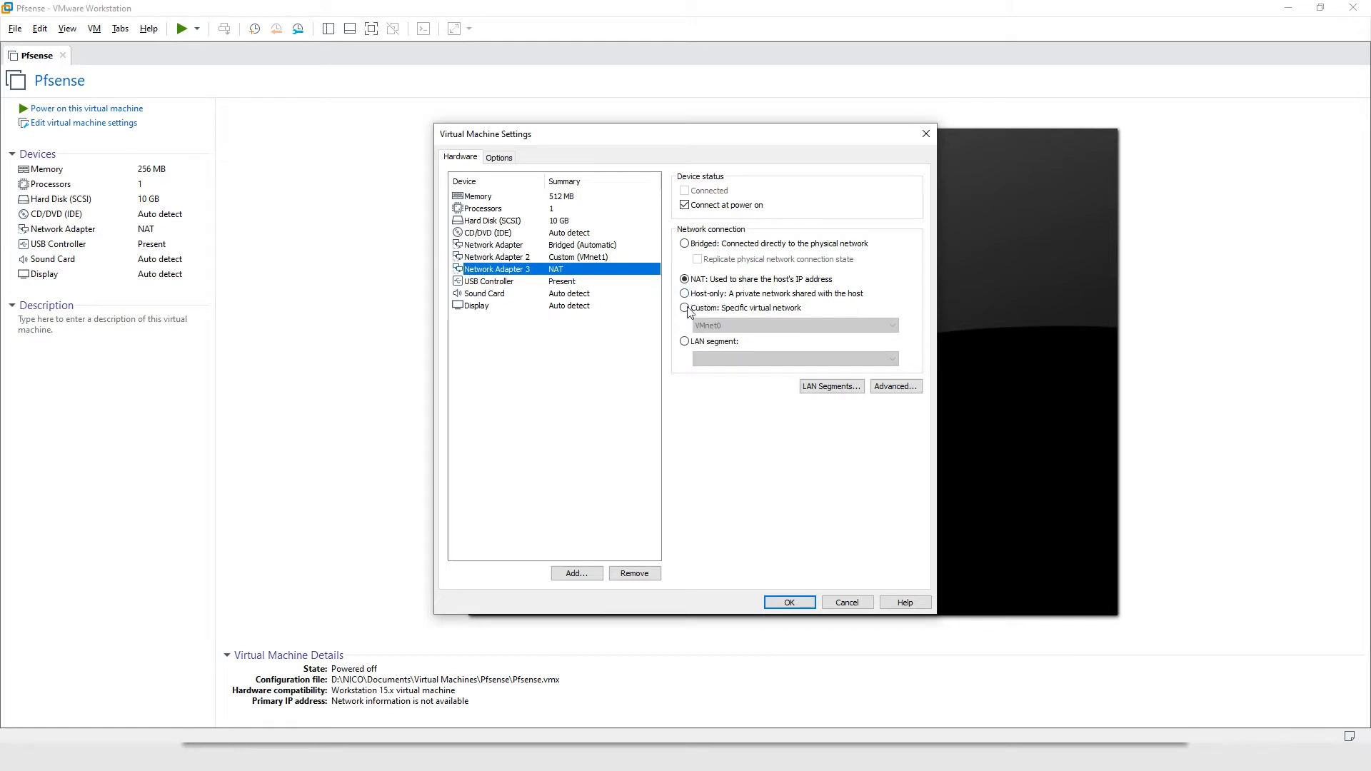
left_click(684, 308)
left_click(722, 326)
left_click(726, 360)
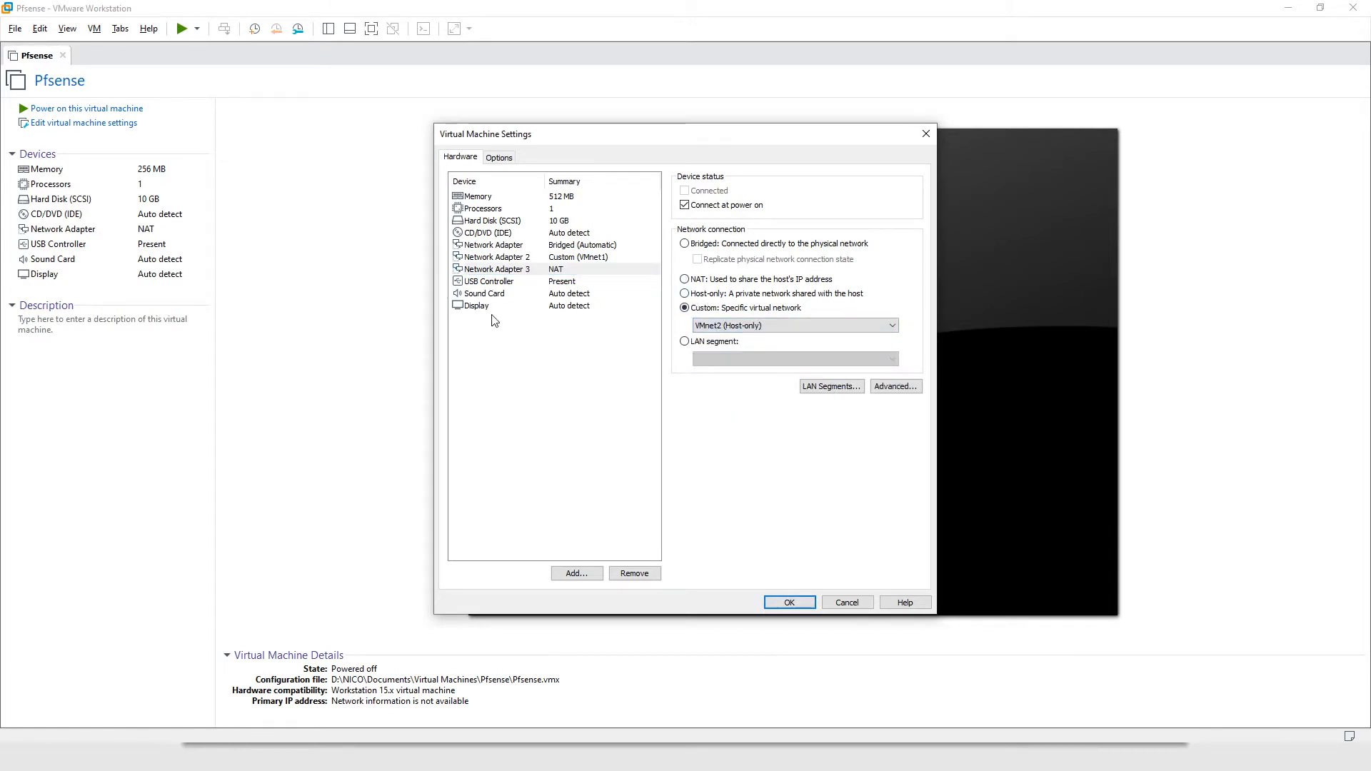
- Remove the USB controller and the sound card from the Pfsense machine's hardware
left_click(487, 283)
left_click(635, 574)
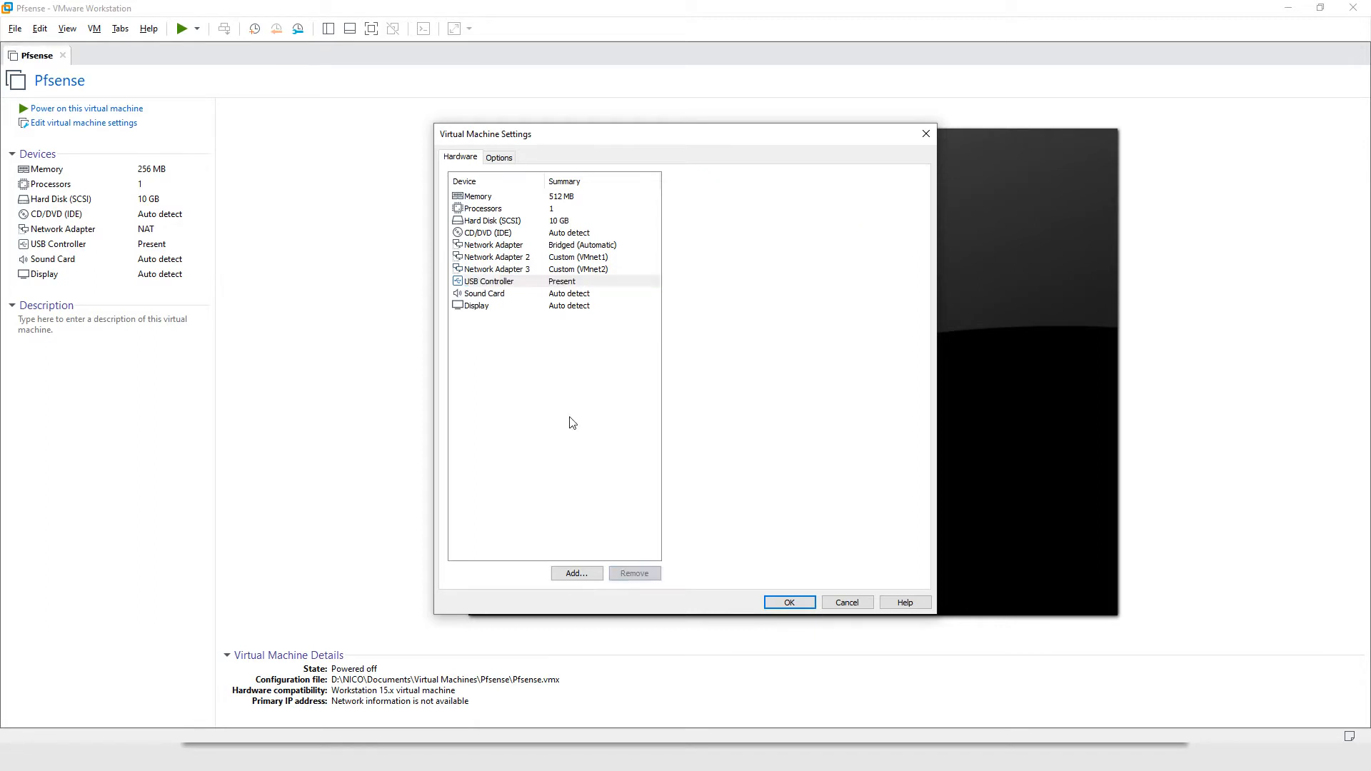
left_click(503, 286)
left_click(633, 572)
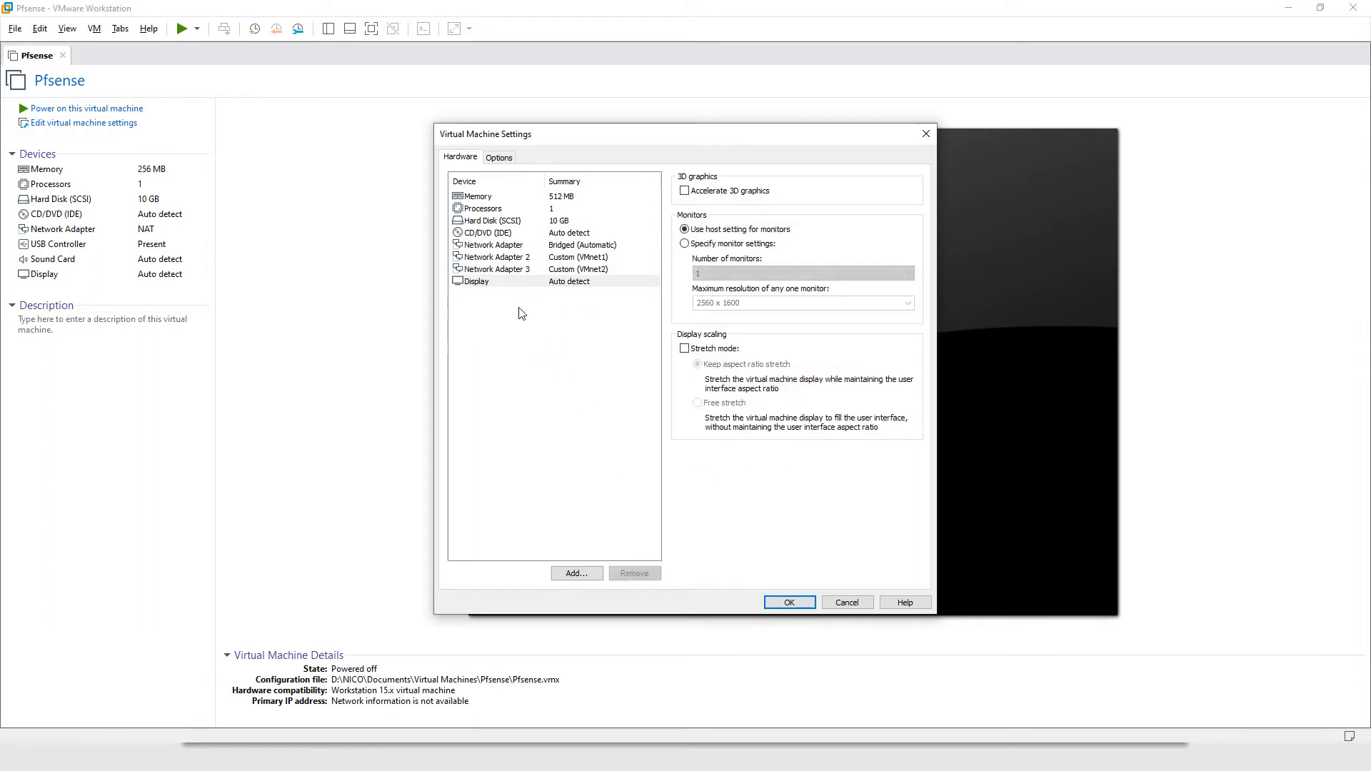
- Load the pfSense-CE-2.4.4-RELEASE-p3-amd64 ISO from E:\ISO\Linux in the CD/DVD drive and save the machine settings
left_click(490, 236)
left_click(688, 281)
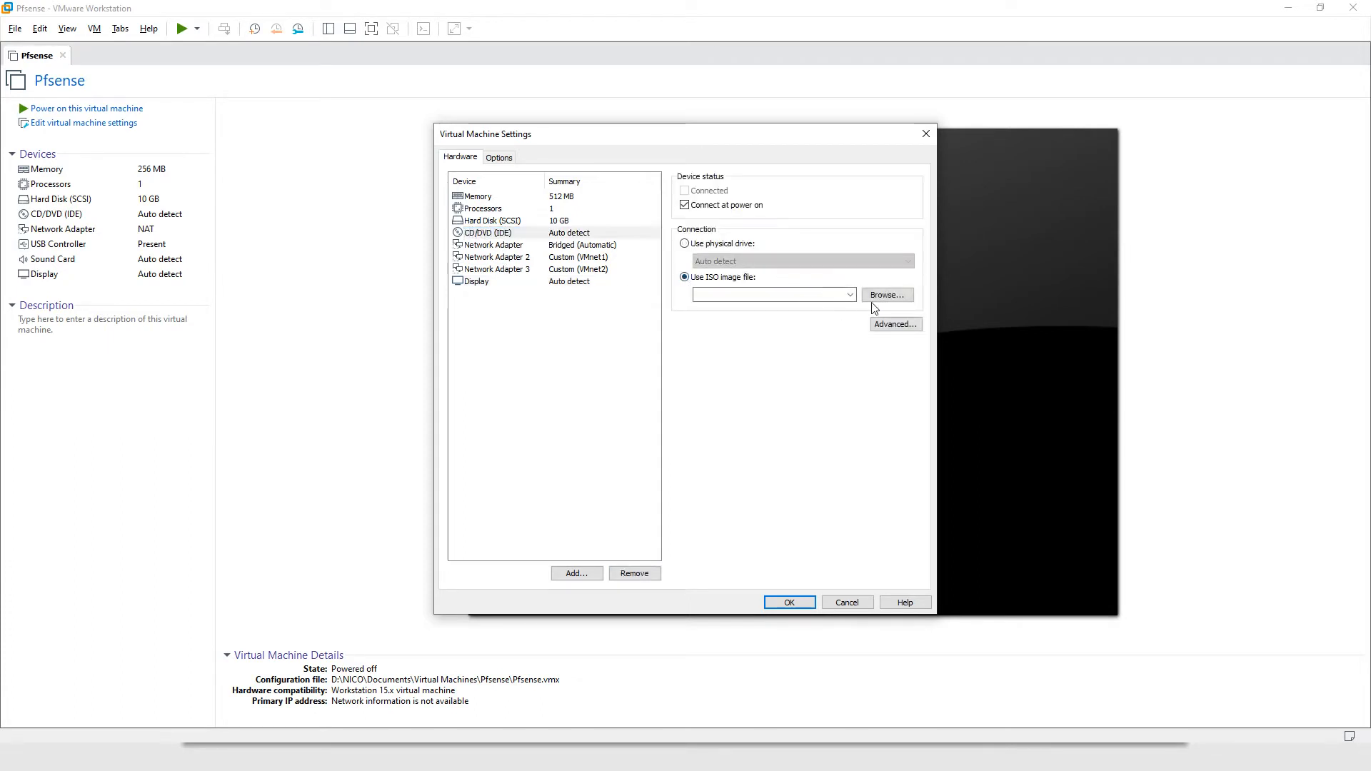
left_click(887, 295)
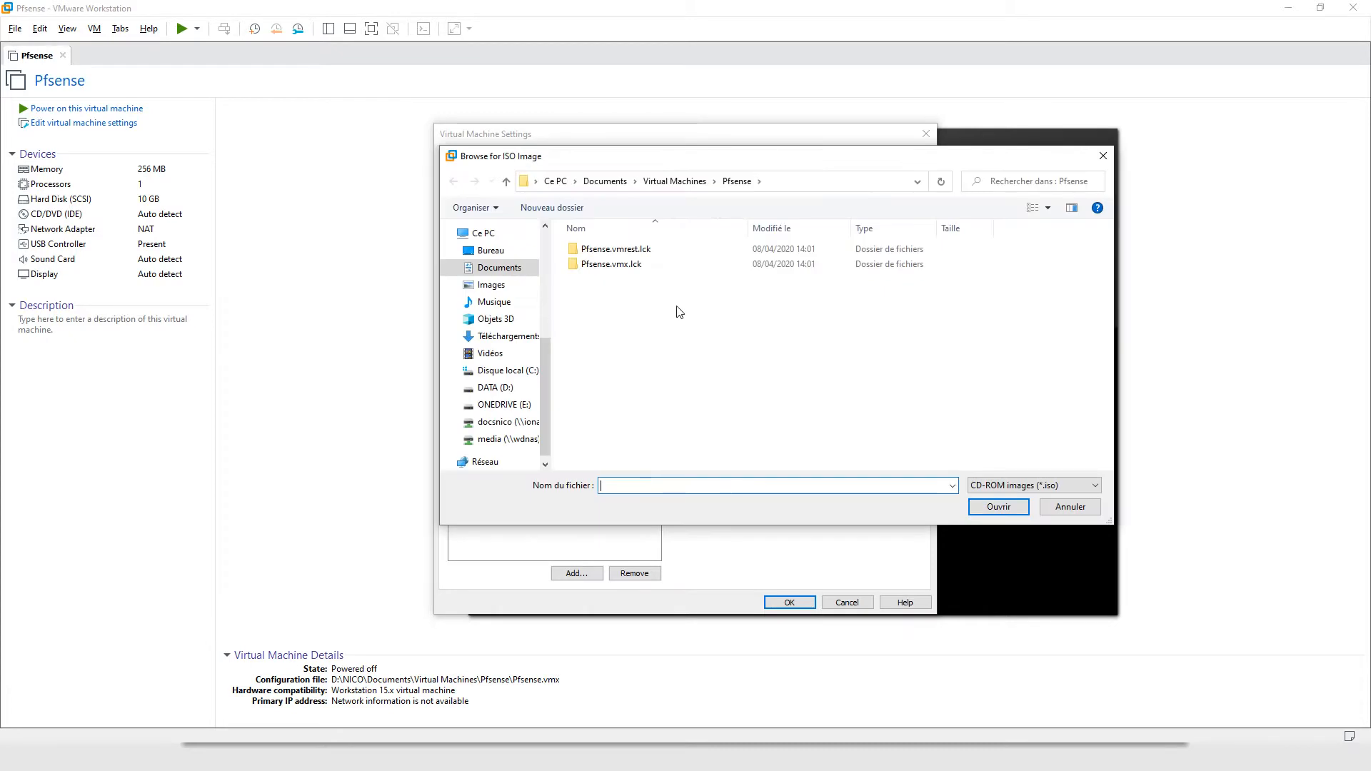
left_click(504, 406)
double_click(596, 264)
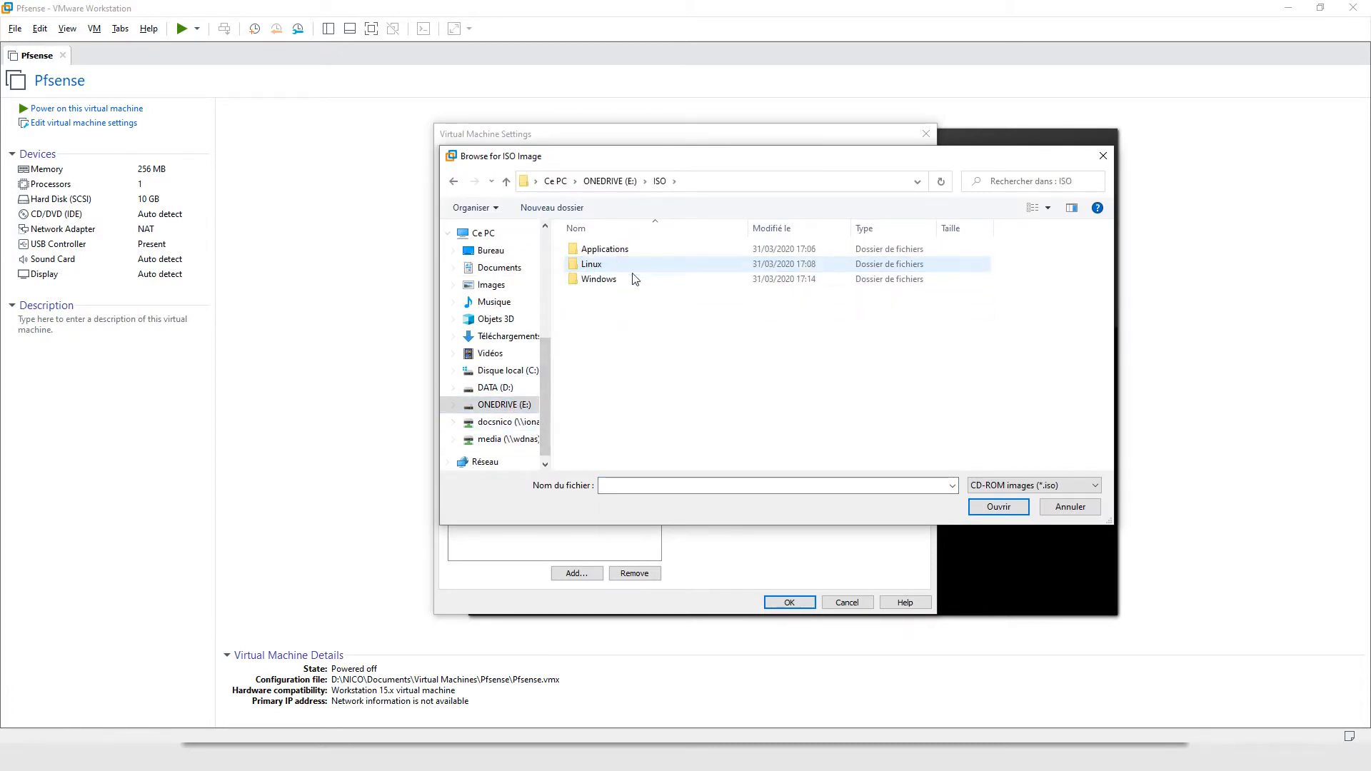
double_click(590, 265)
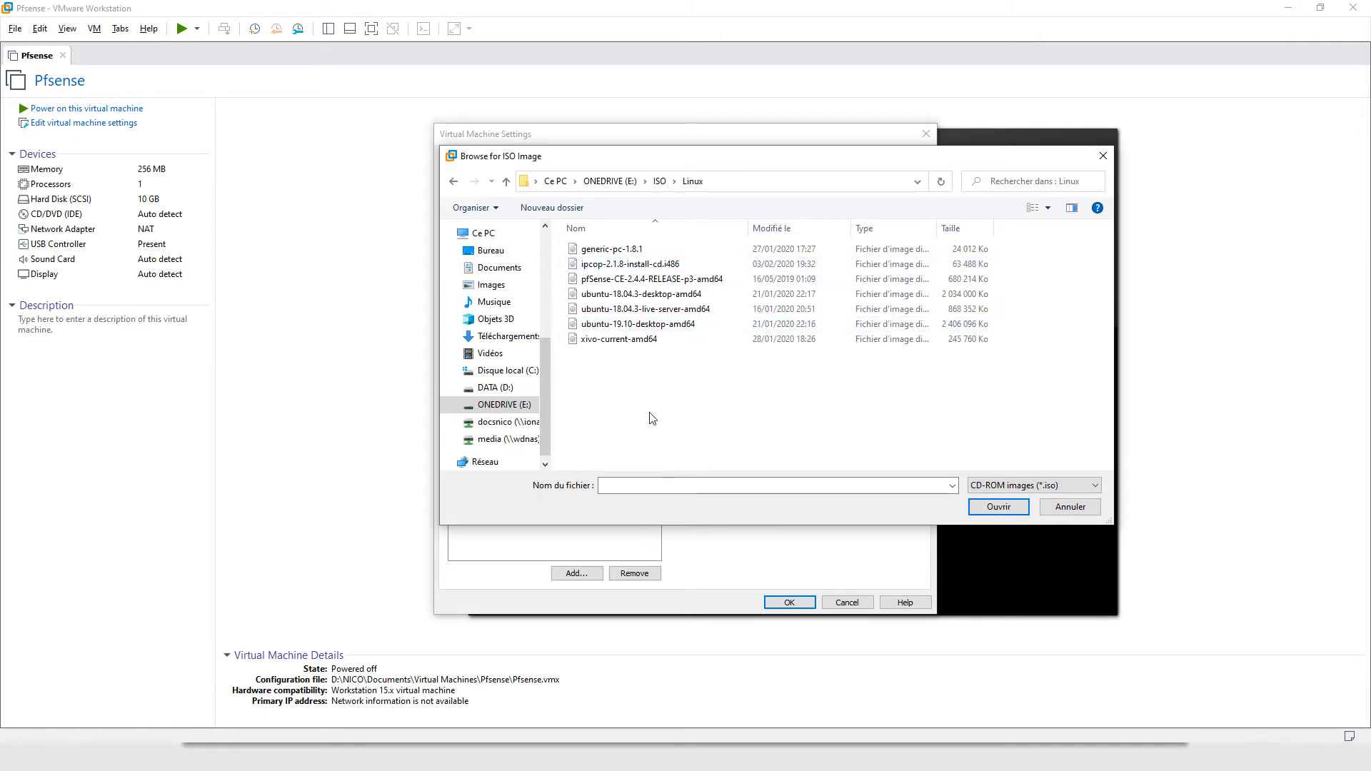
double_click(635, 280)
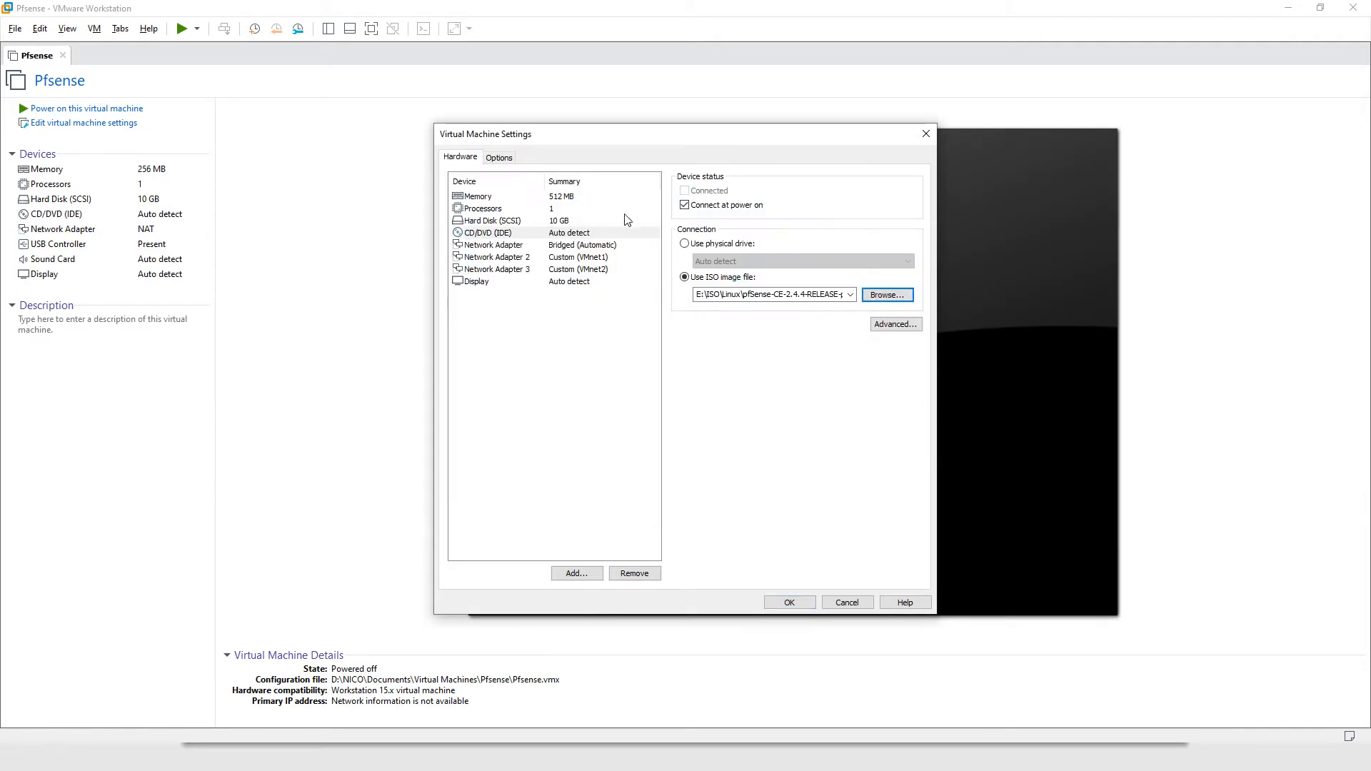
left_click(799, 604)
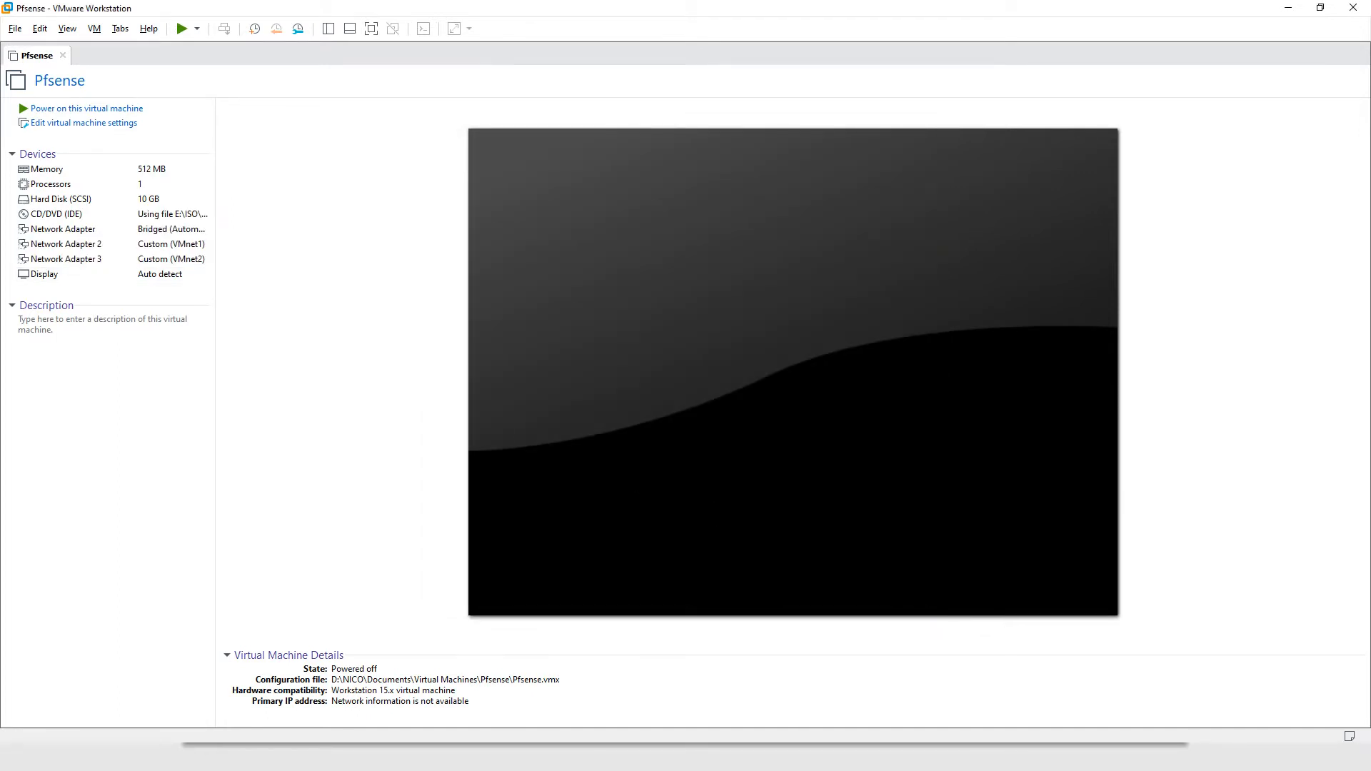
- Start a new typical virtual machine with the operating system installed later, choosing Linux and Ubuntu 64-bit as the guest
key("alt+Tab")
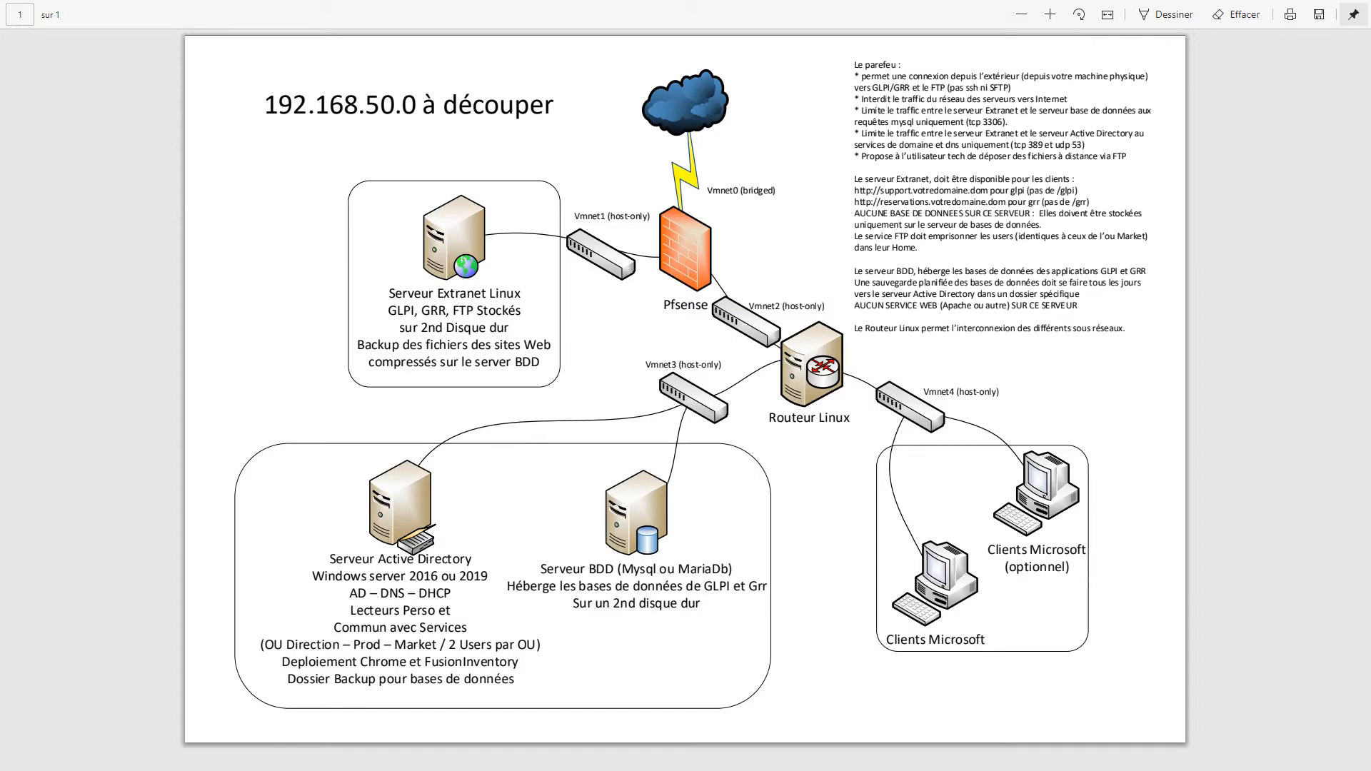
key("alt+Tab")
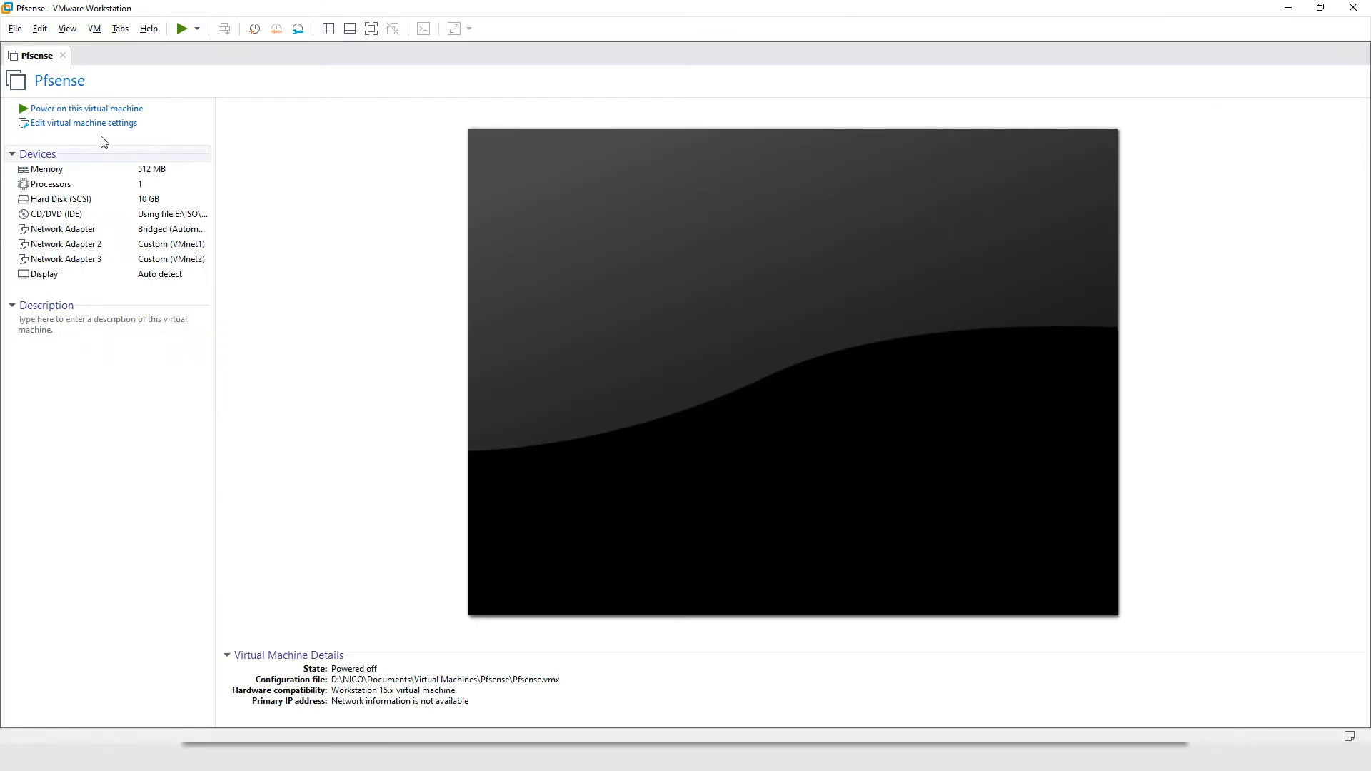
left_click(20, 30)
left_click(43, 48)
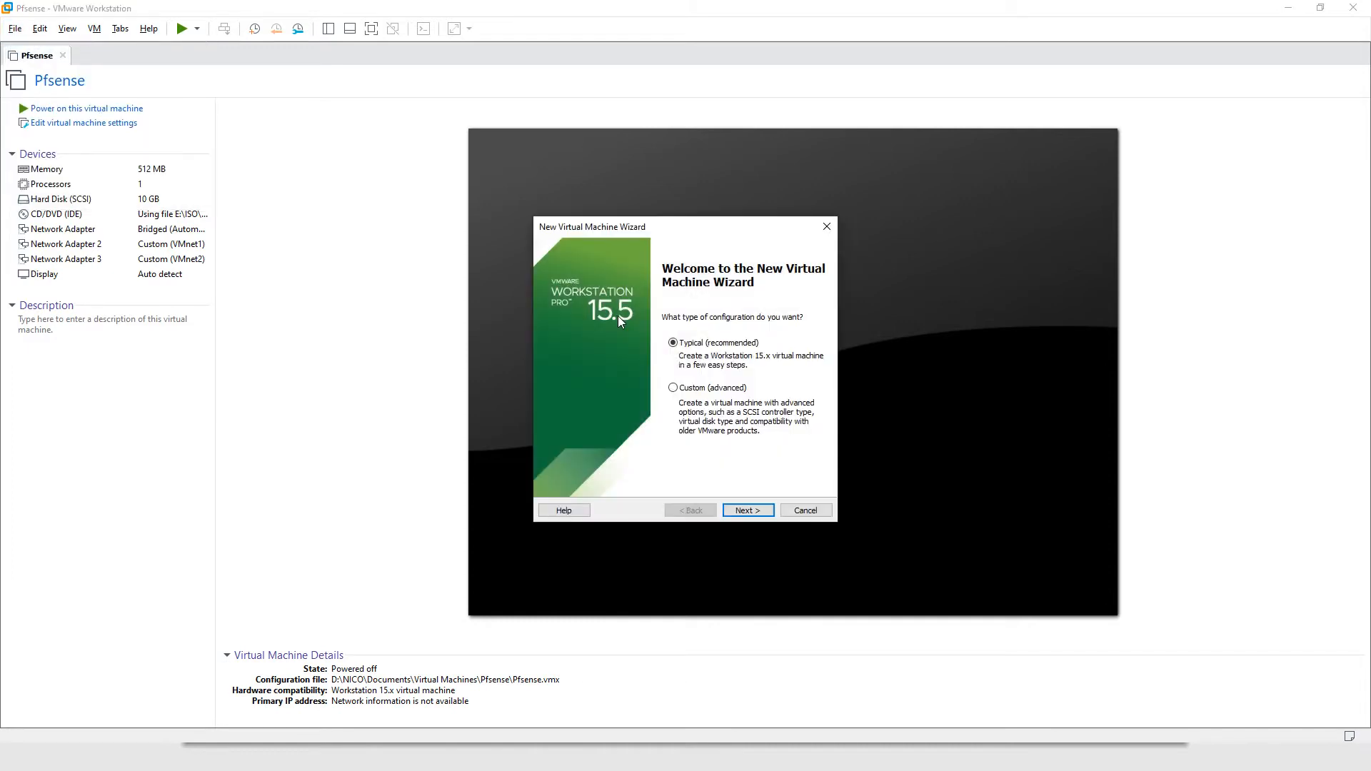
left_click(747, 512)
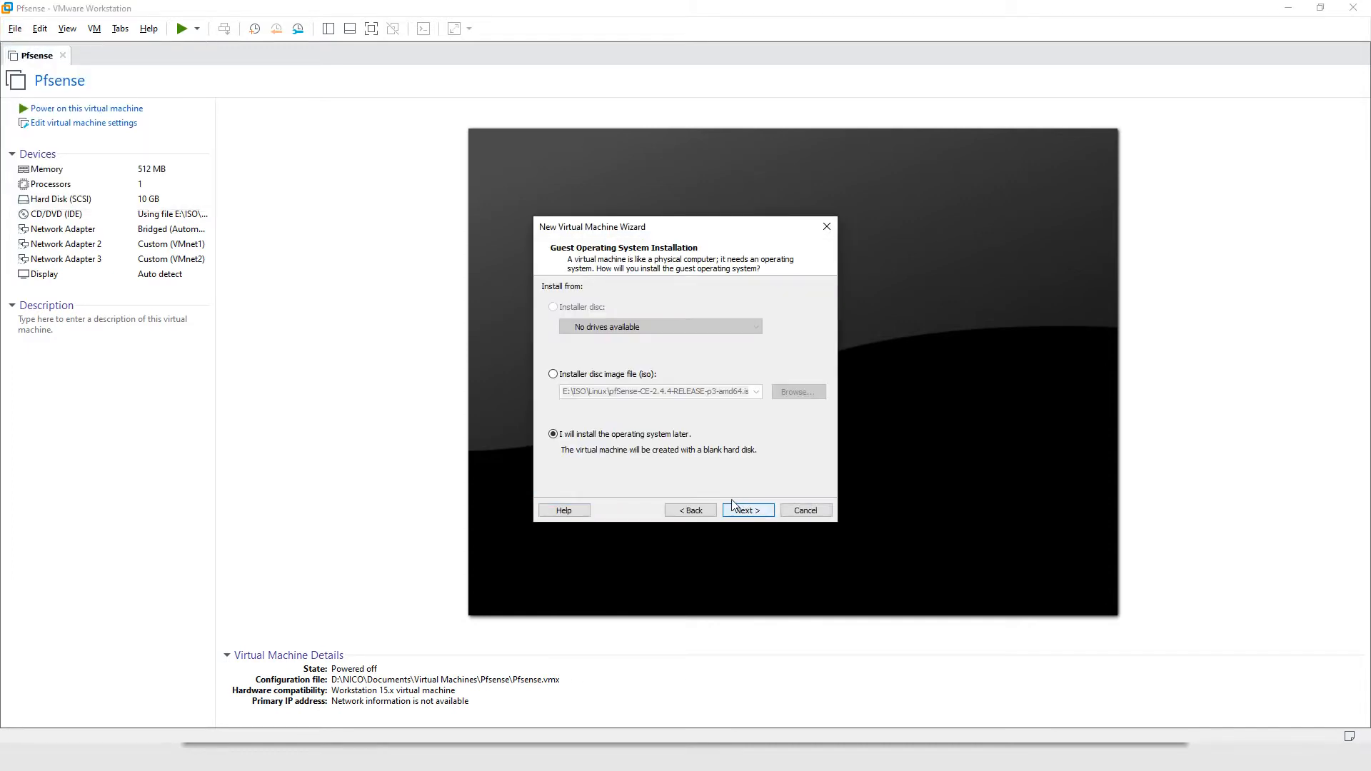
left_click(749, 511)
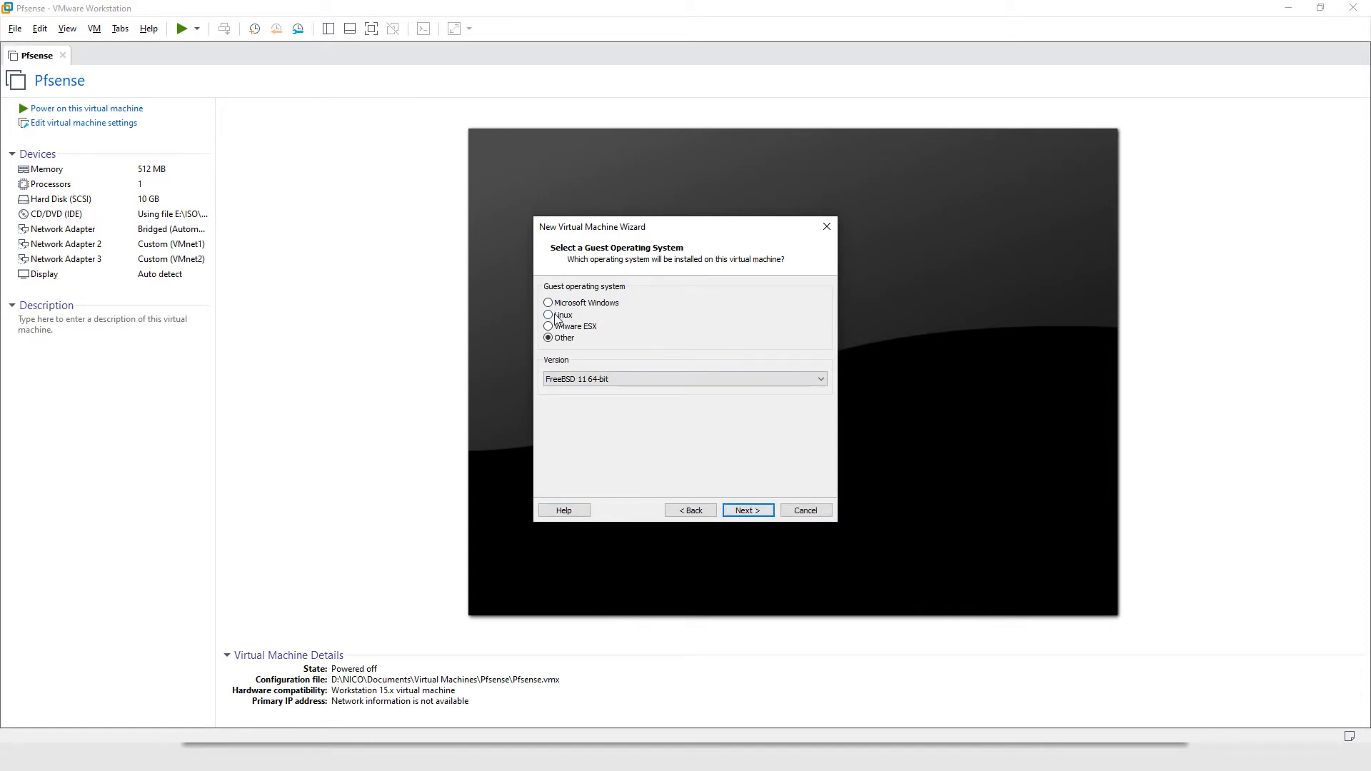
left_click(559, 315)
left_click(603, 379)
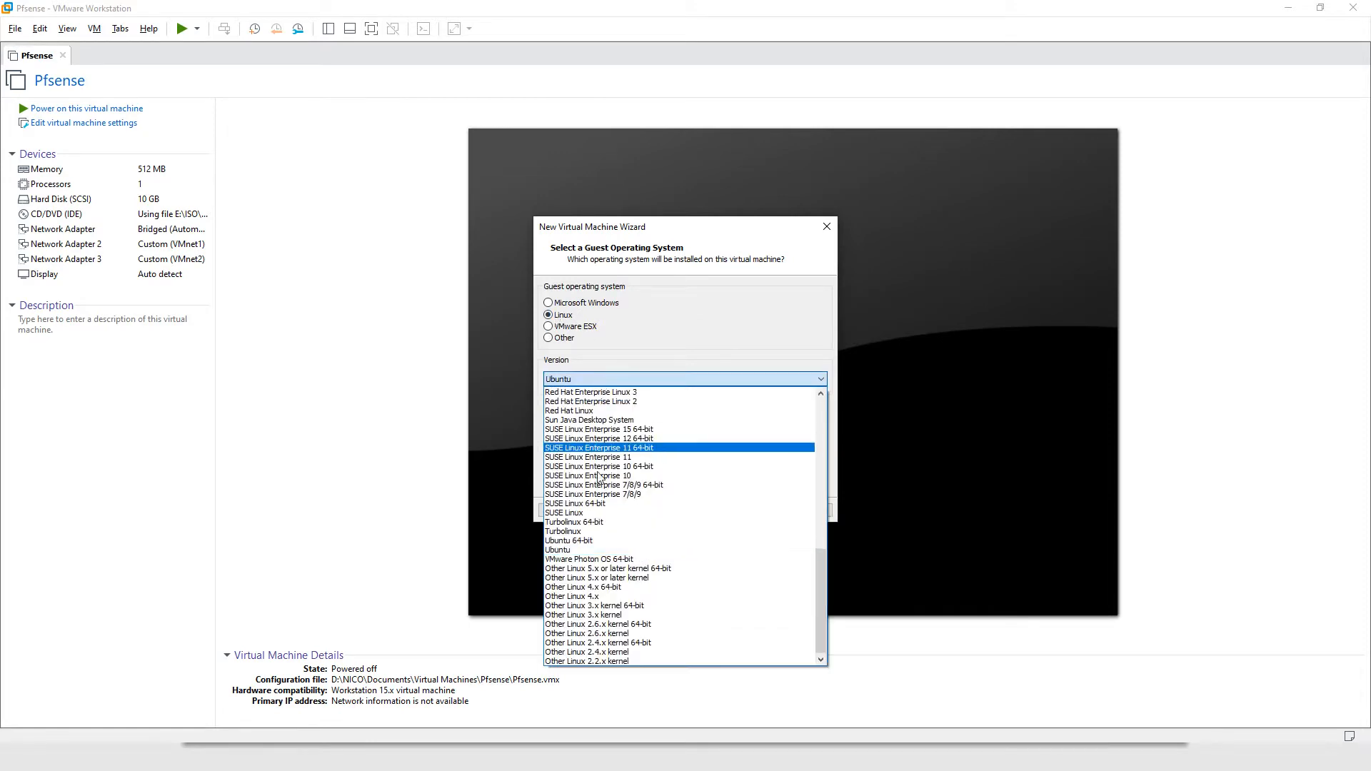
left_click(586, 541)
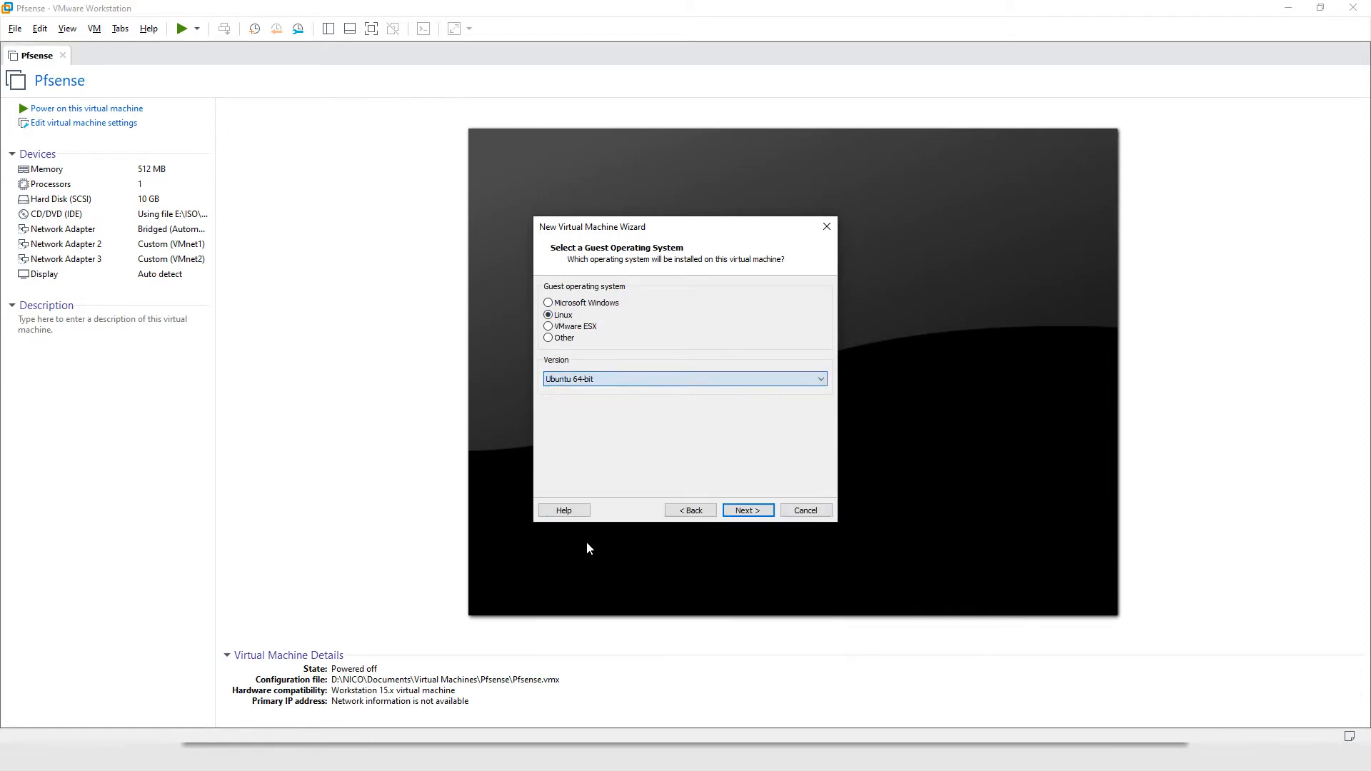
left_click(746, 510)
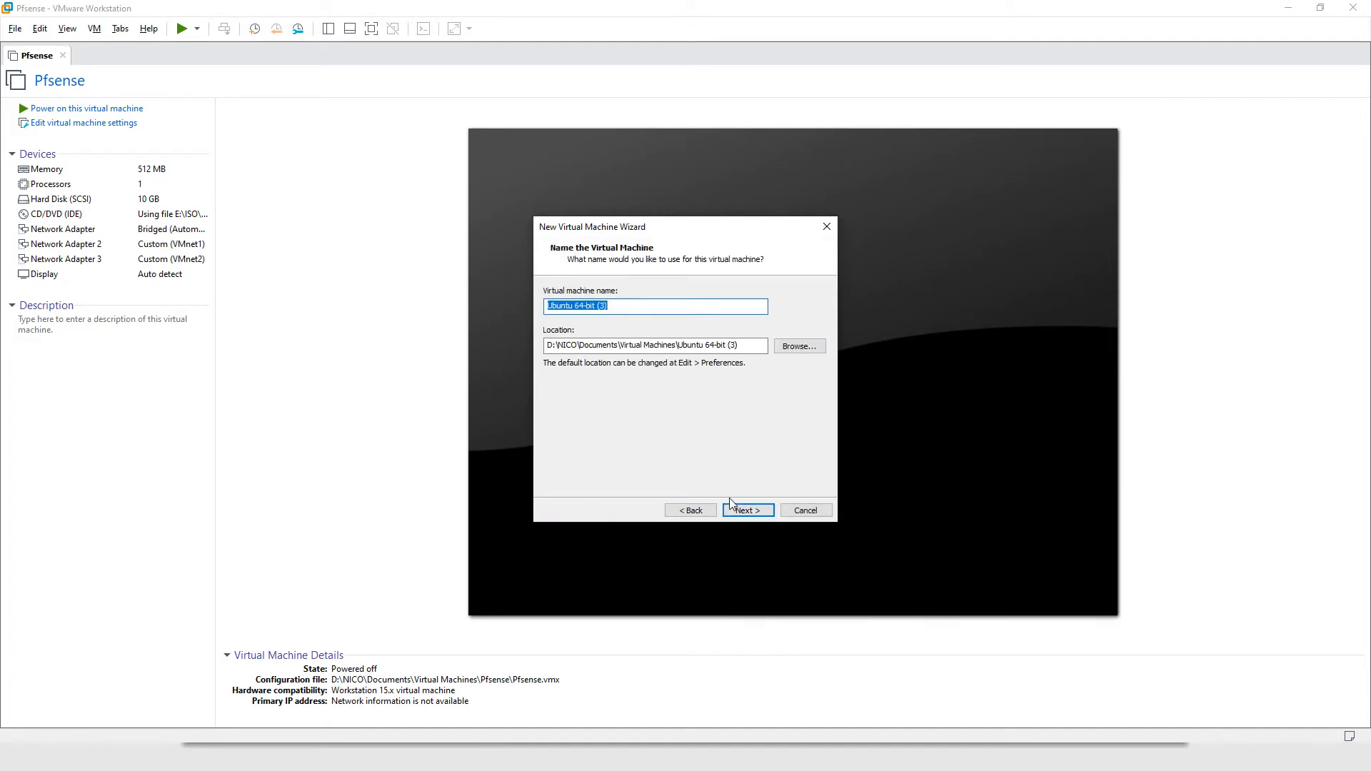
- Name the machine EXTRANET, give it a 10 GB virtual disk stored as a single file, and finish creating it
type("EXTRANET")
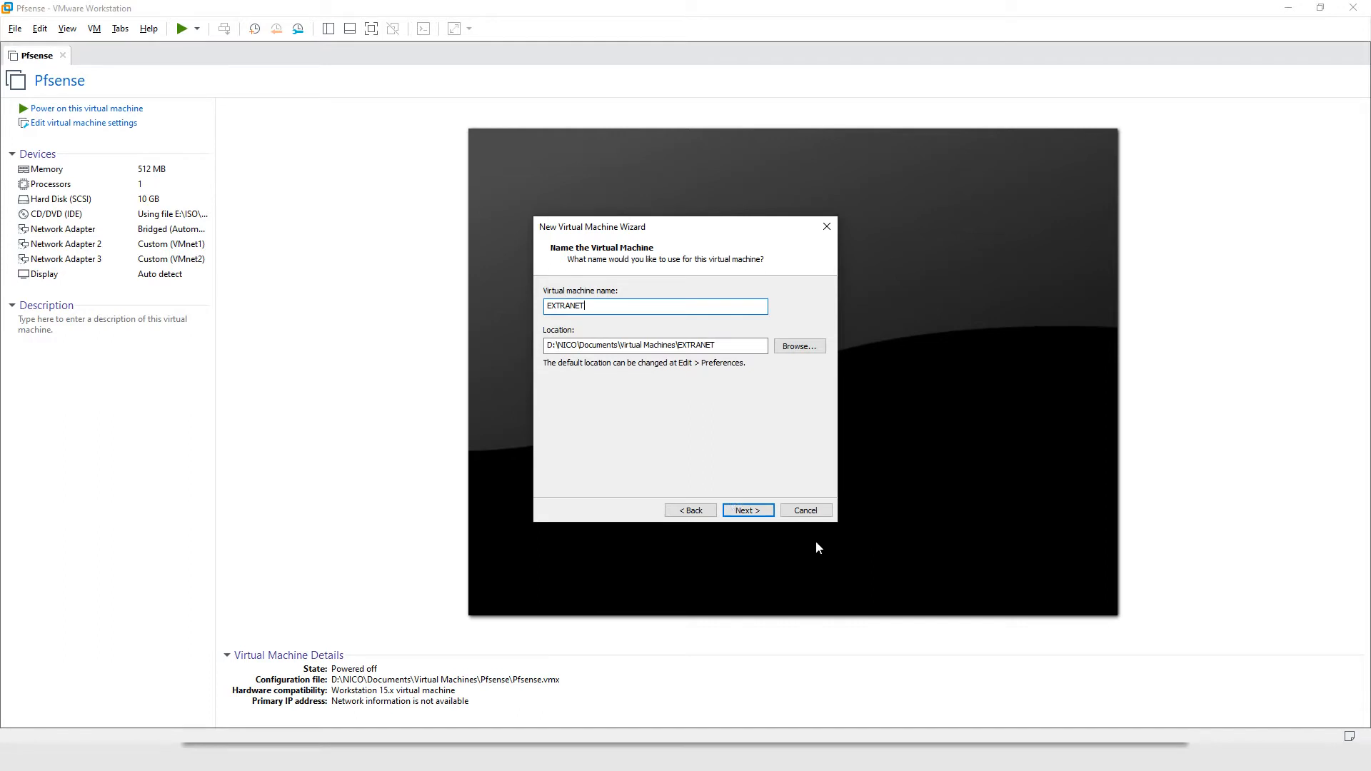
left_click(764, 512)
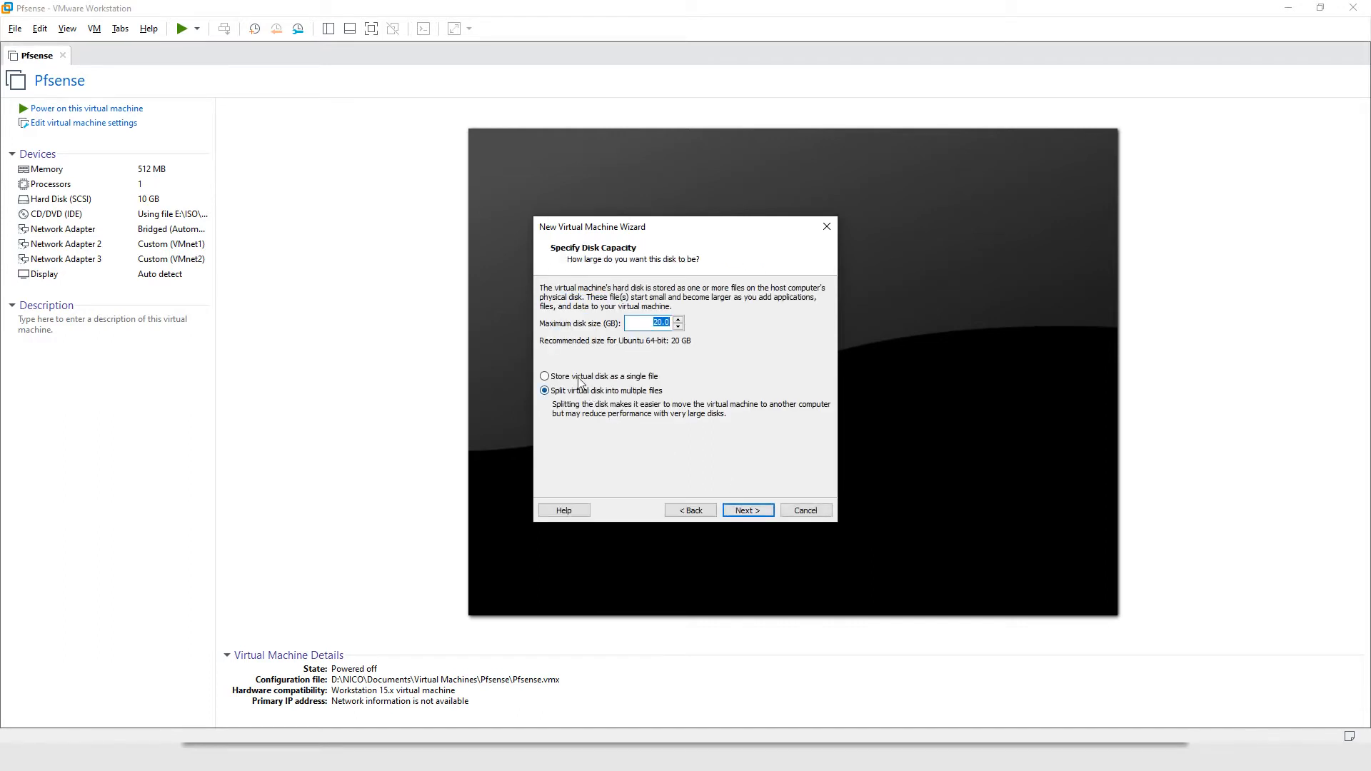
left_click(578, 378)
double_click(654, 320)
type("10")
left_click(750, 512)
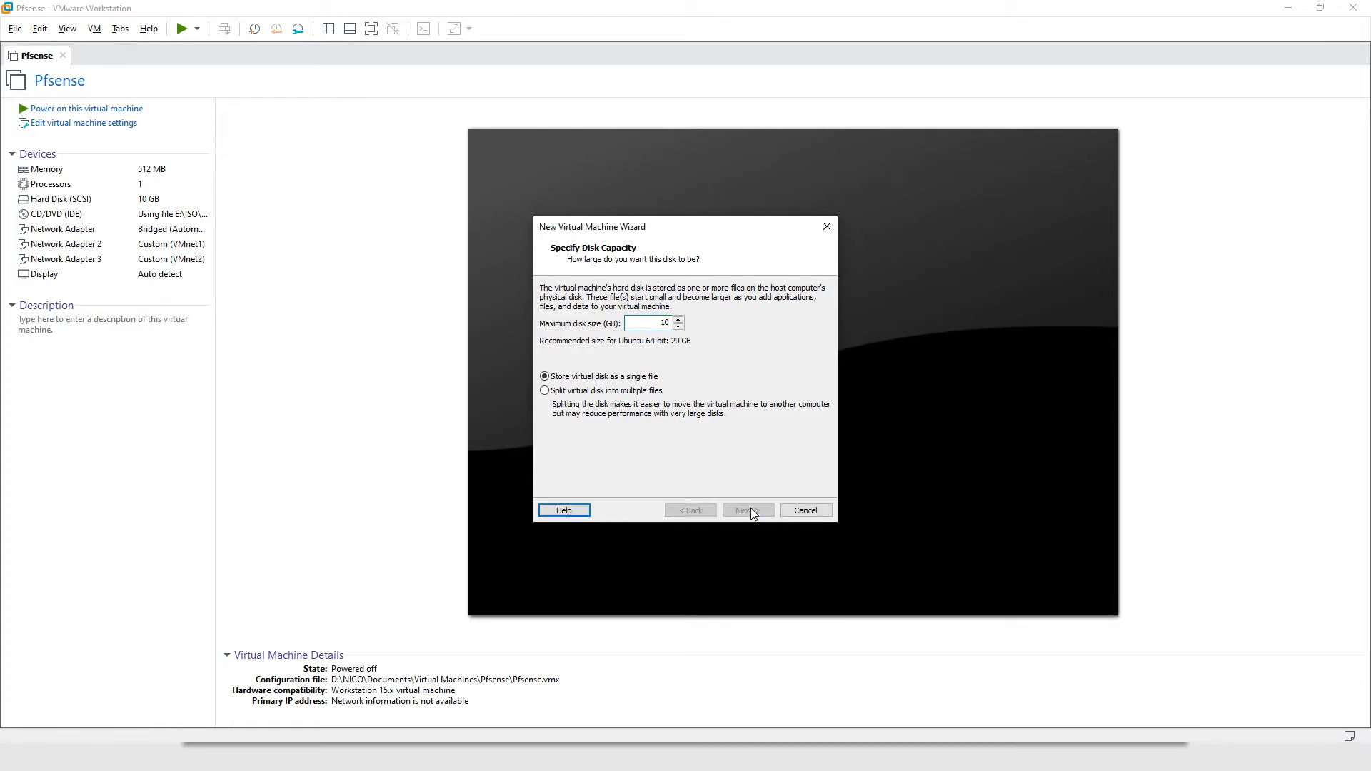
left_click(749, 511)
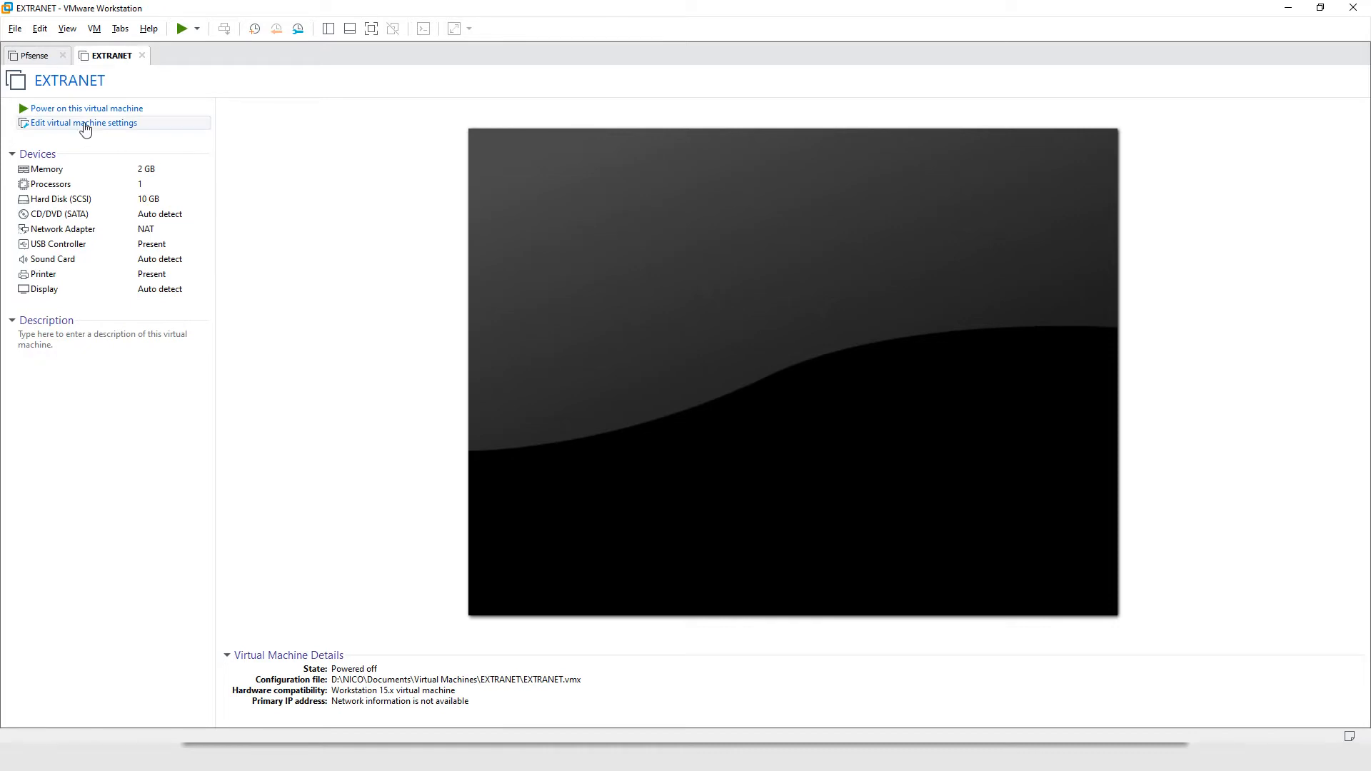
- Set the EXTRANET machine's memory to 1024 MB and connect its network adapter to the custom network VMnet1 (Host-only)
left_click(115, 122)
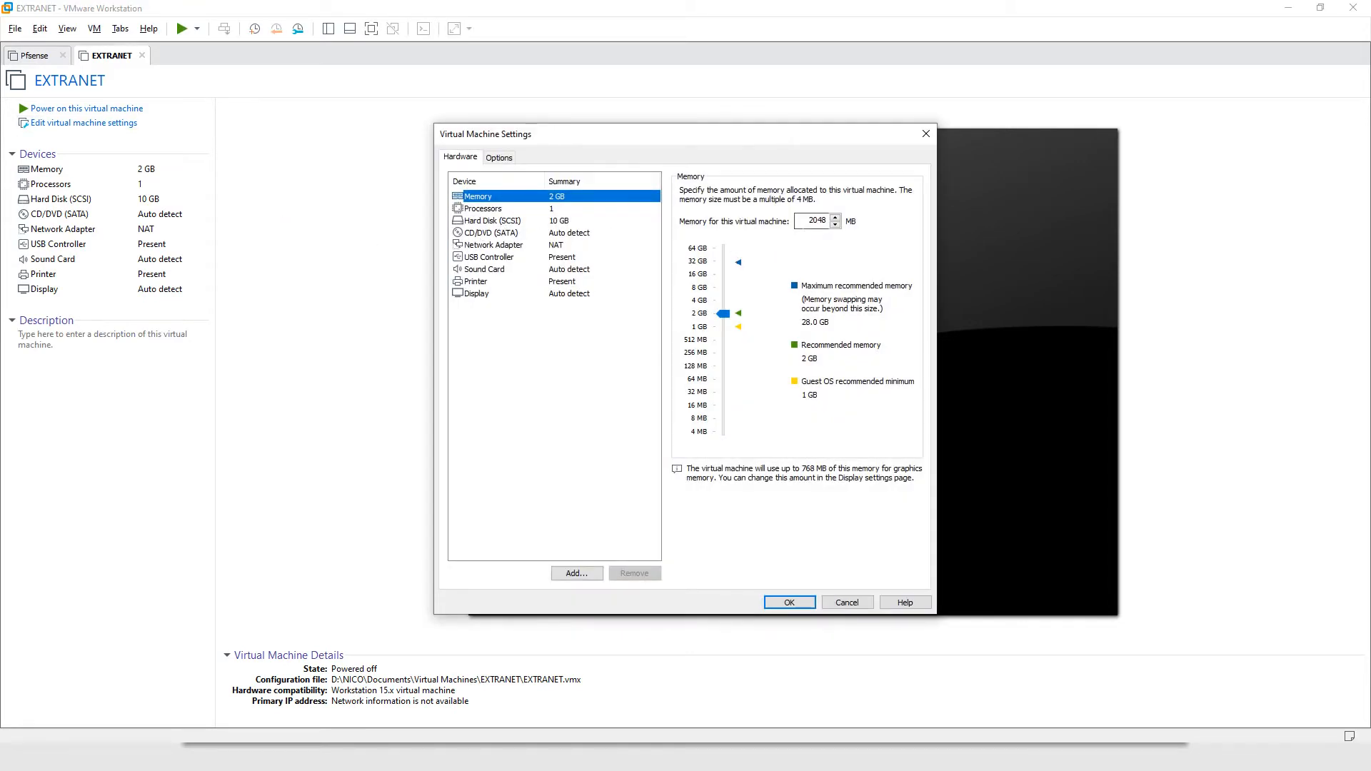
type("10")
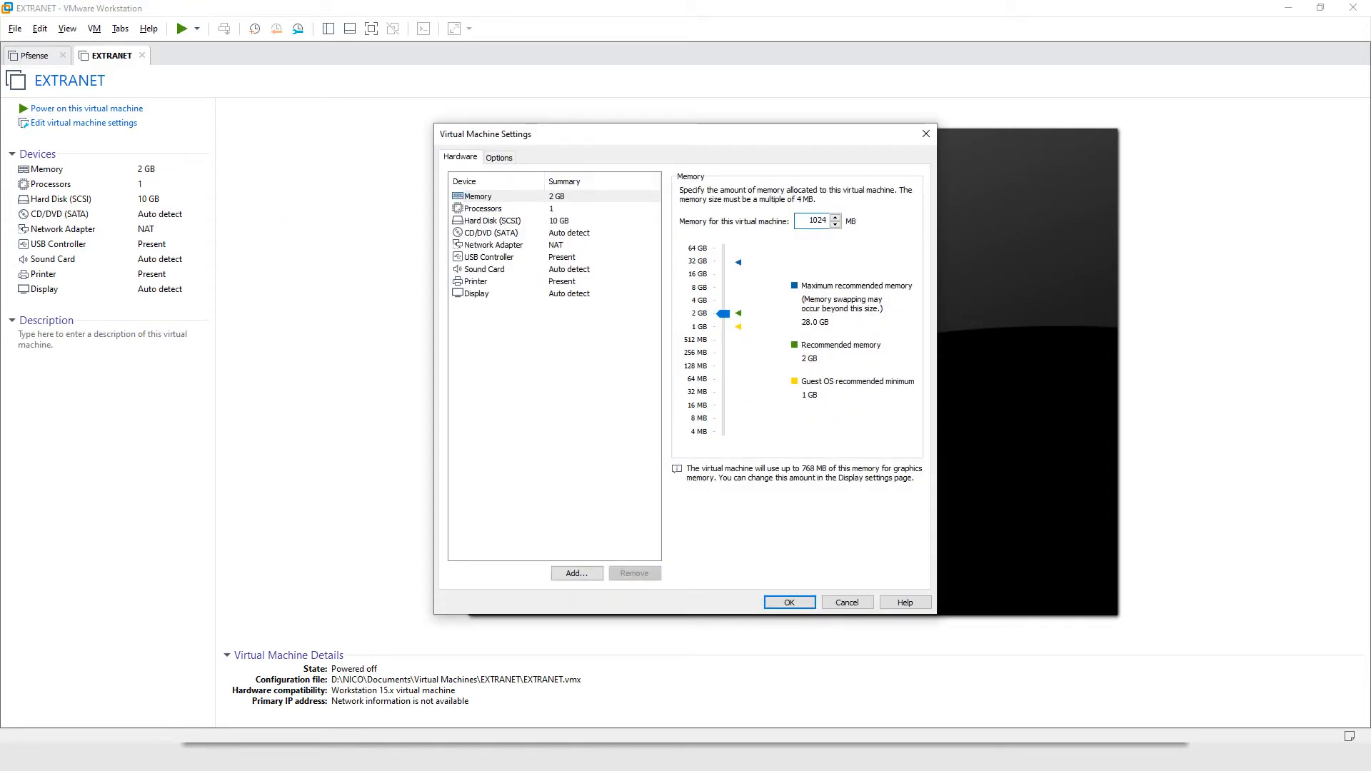
left_click(511, 246)
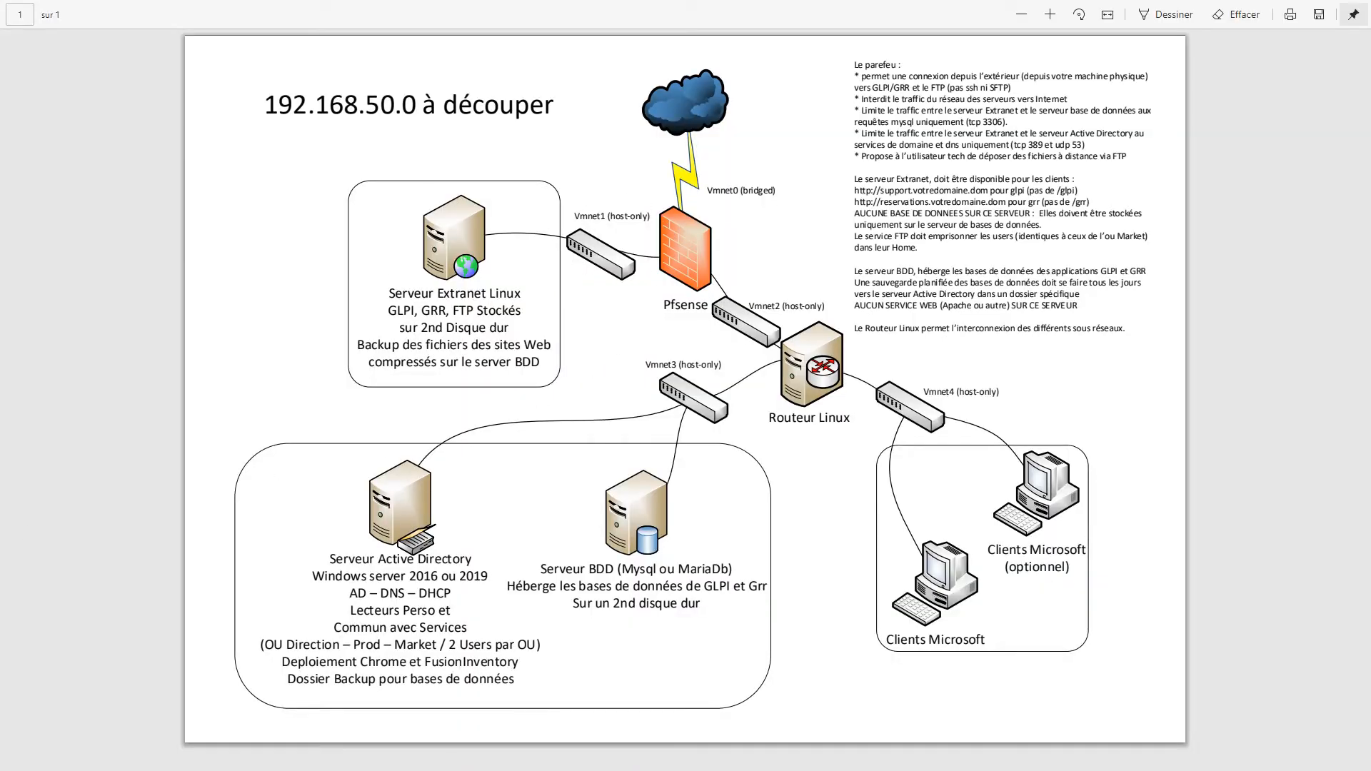
key("alt+Tab")
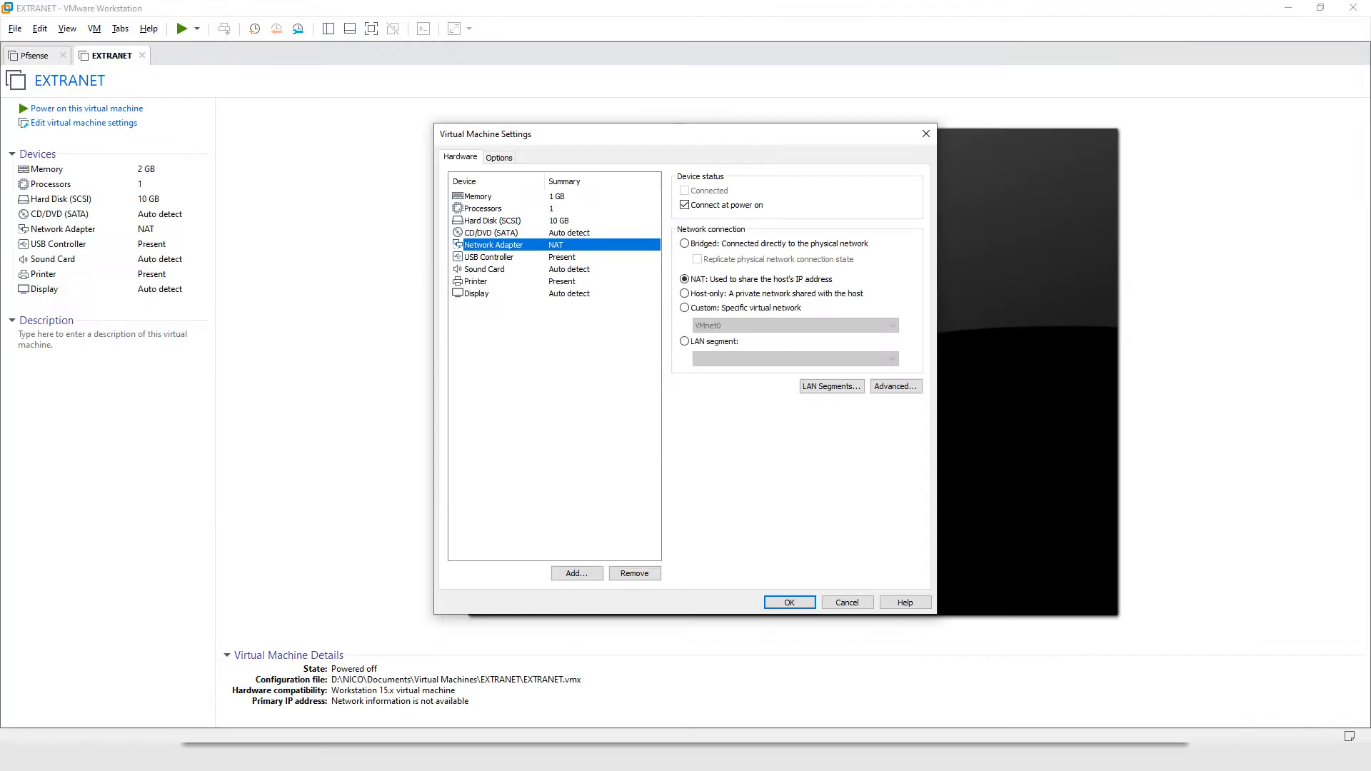
left_click(699, 309)
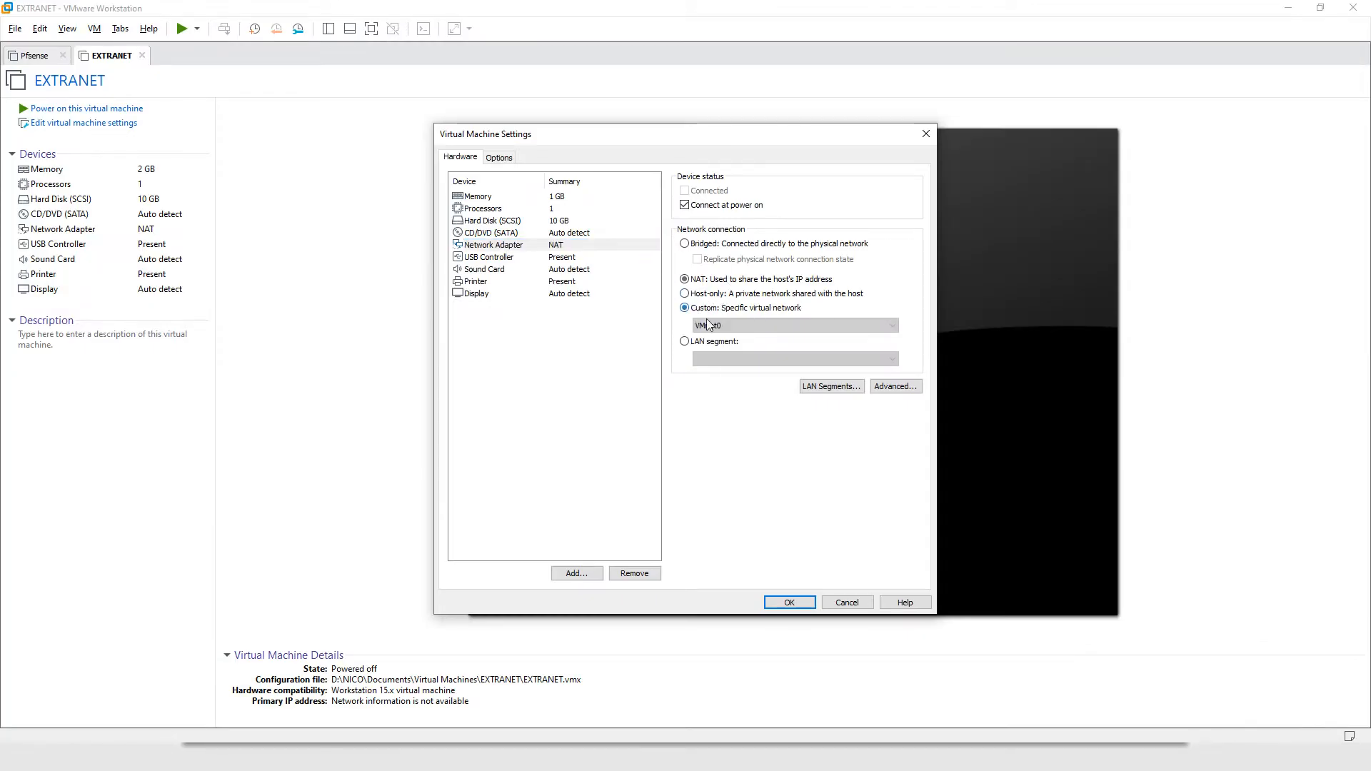
left_click(723, 326)
left_click(730, 349)
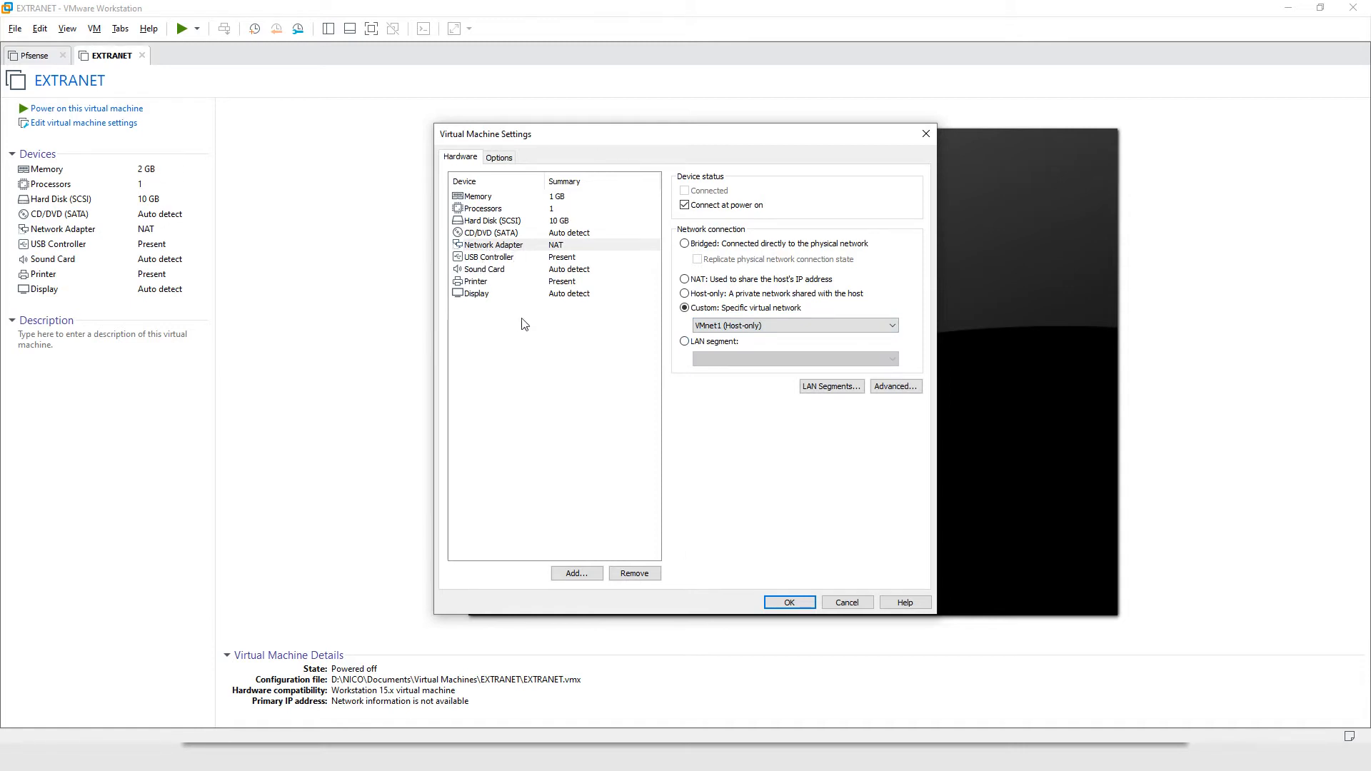
- Remove the sound card and the printer from the EXTRANET machine's hardware
left_click(490, 269)
left_click(632, 574)
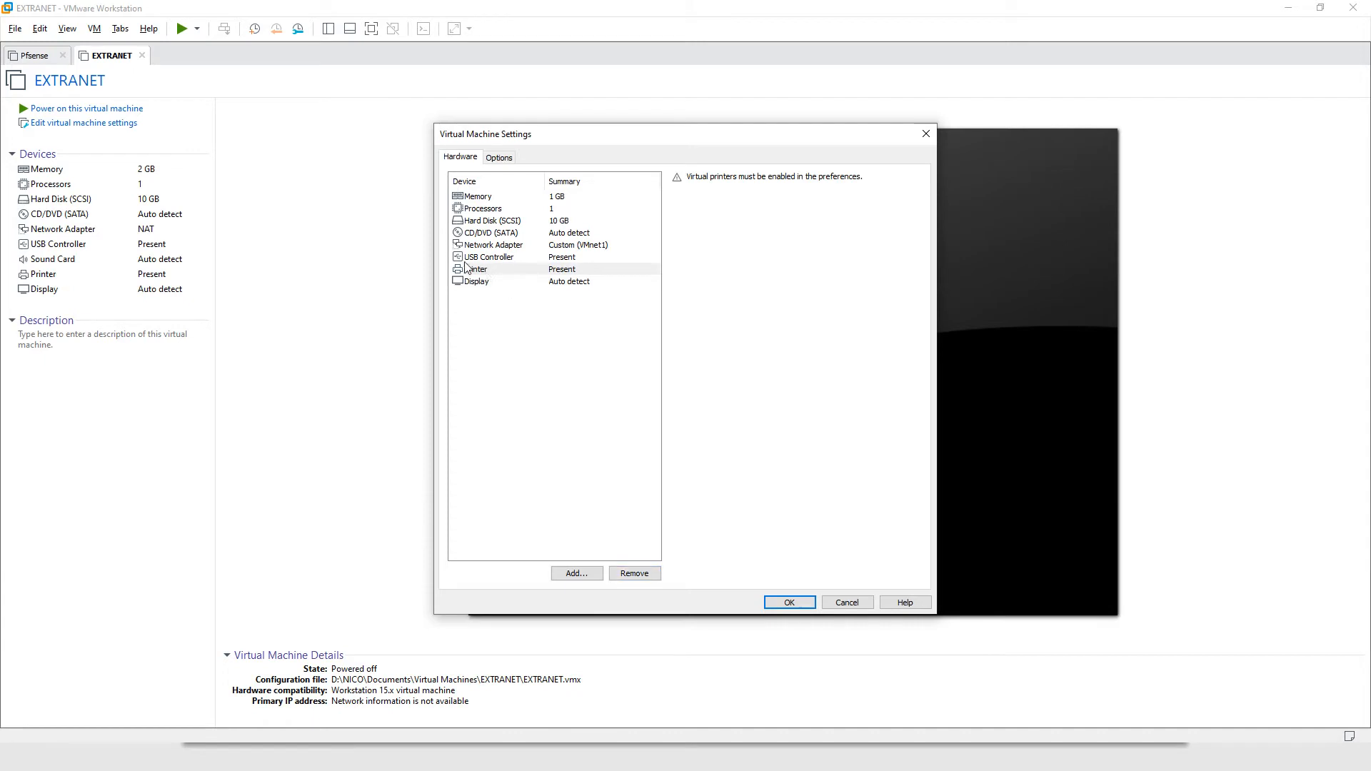
left_click(477, 269)
left_click(635, 573)
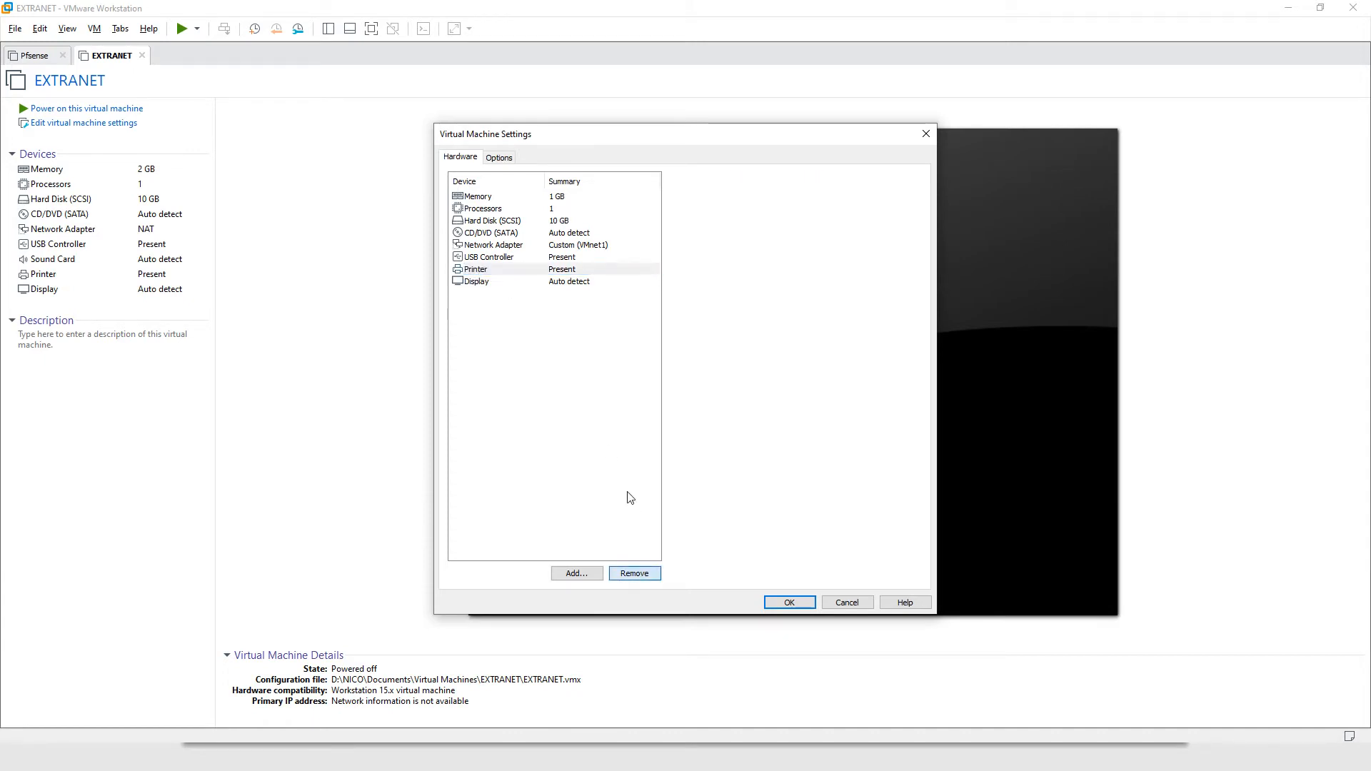
left_click(490, 269)
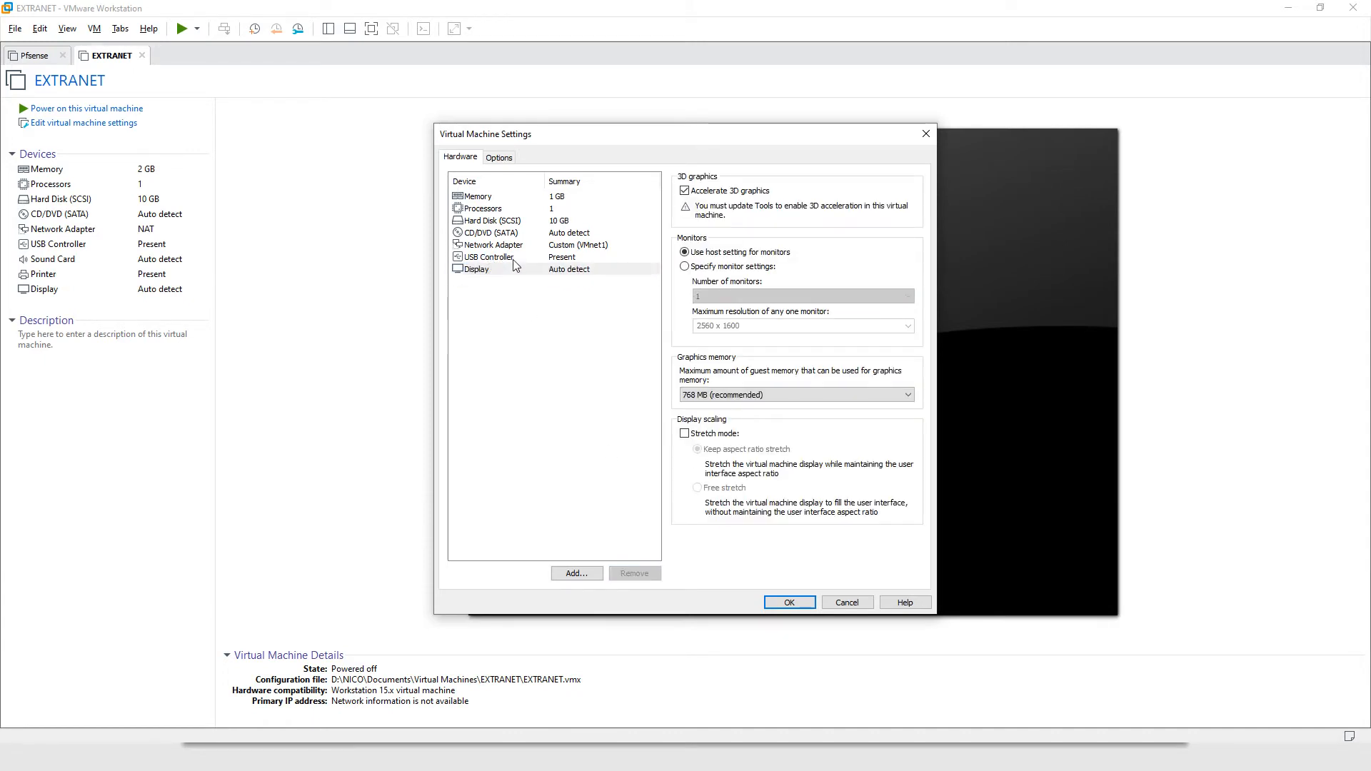
- Load the ubuntu-18.04.3-live-server-amd64 ISO from E:\ISO\Linux in the EXTRANET machine's CD/DVD drive and save the settings
left_click(505, 233)
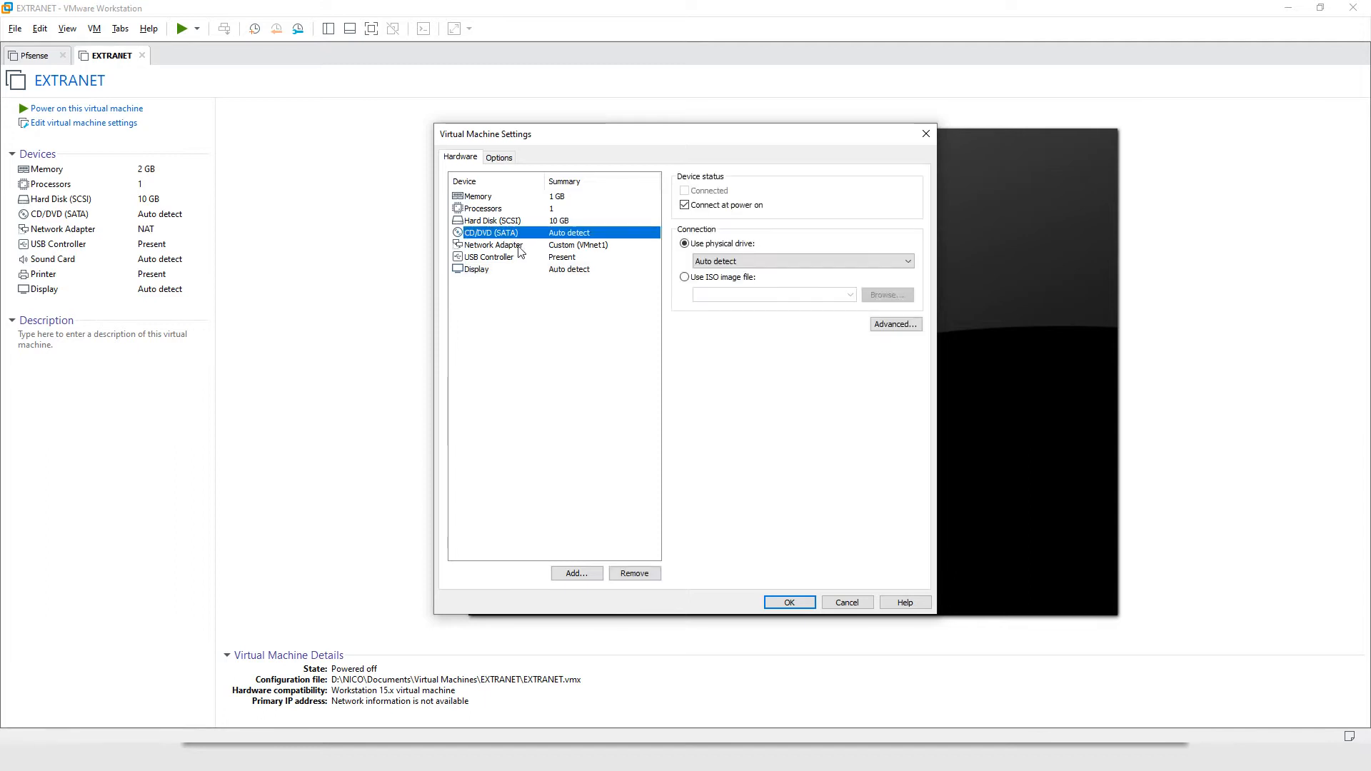
left_click(714, 279)
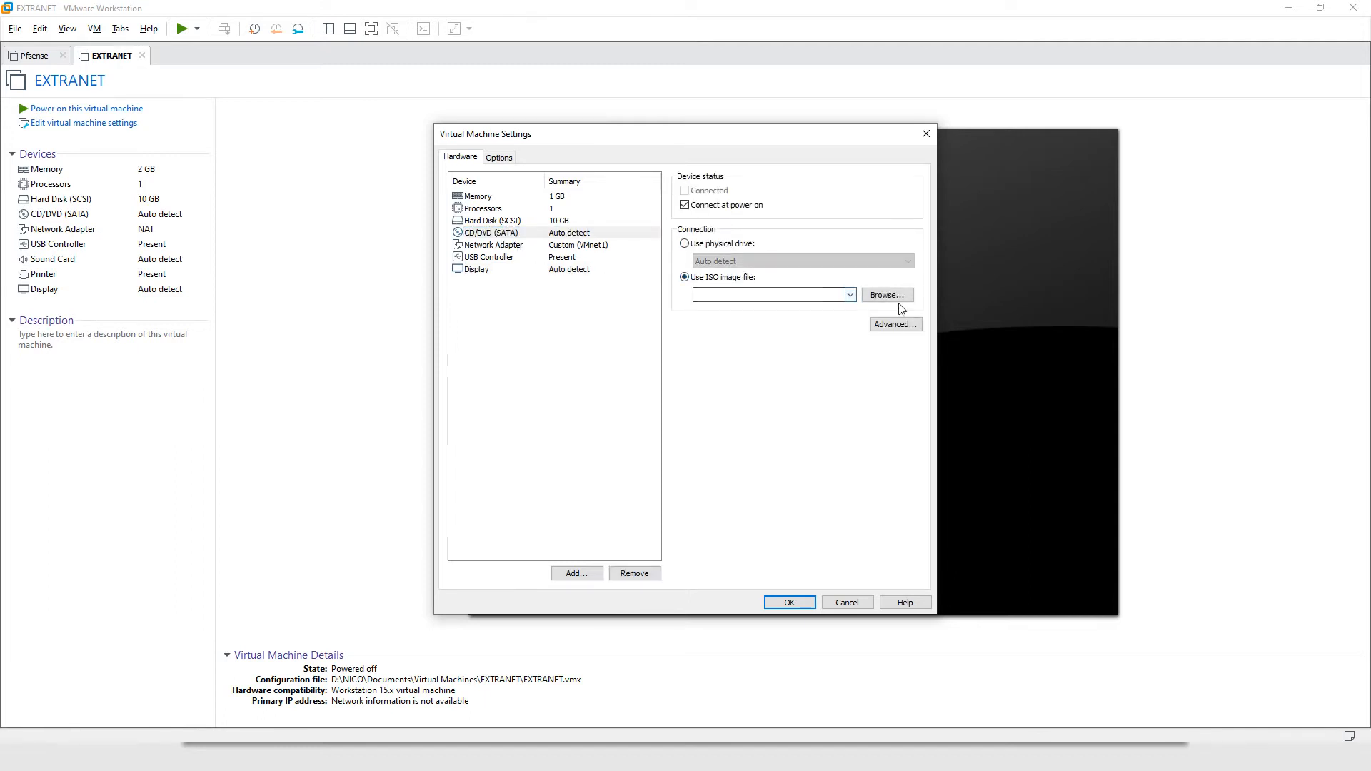
left_click(887, 295)
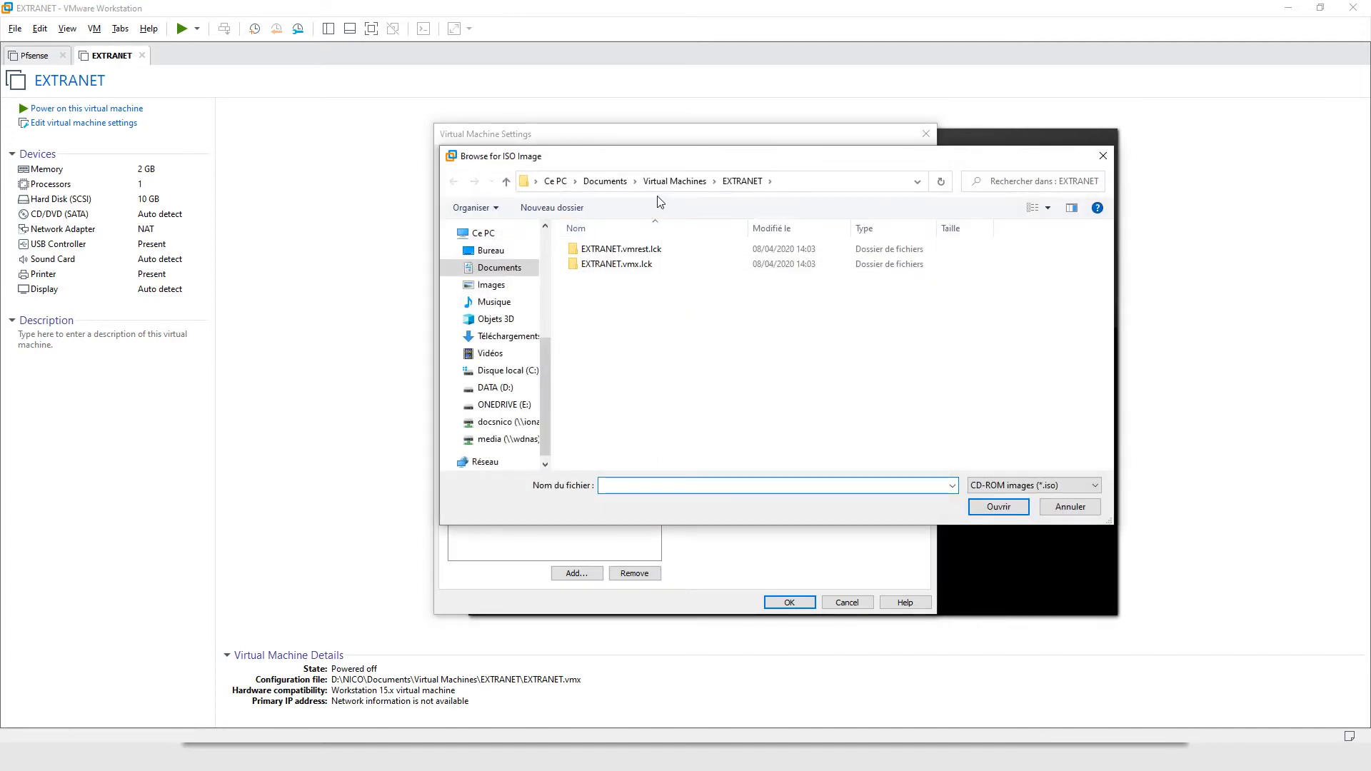
left_click(500, 404)
left_click(597, 266)
double_click(598, 270)
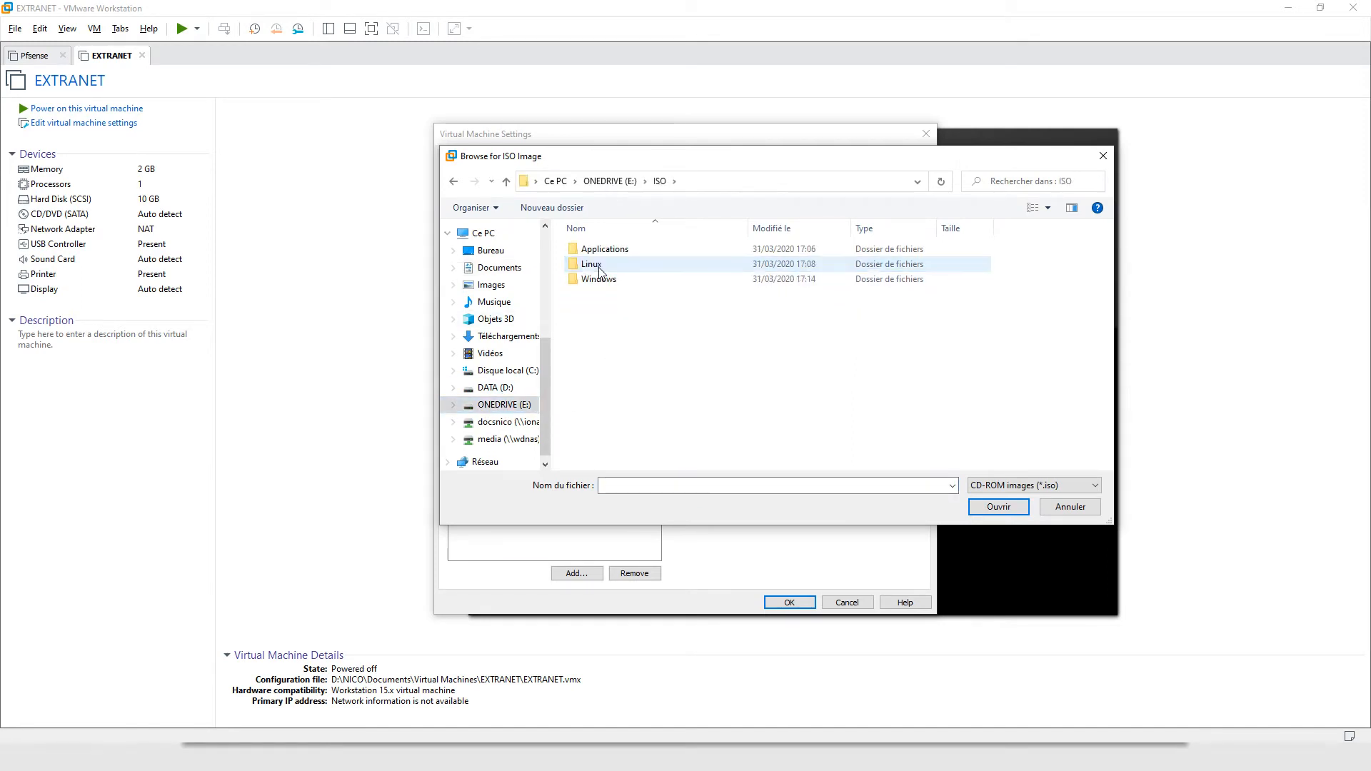
double_click(597, 266)
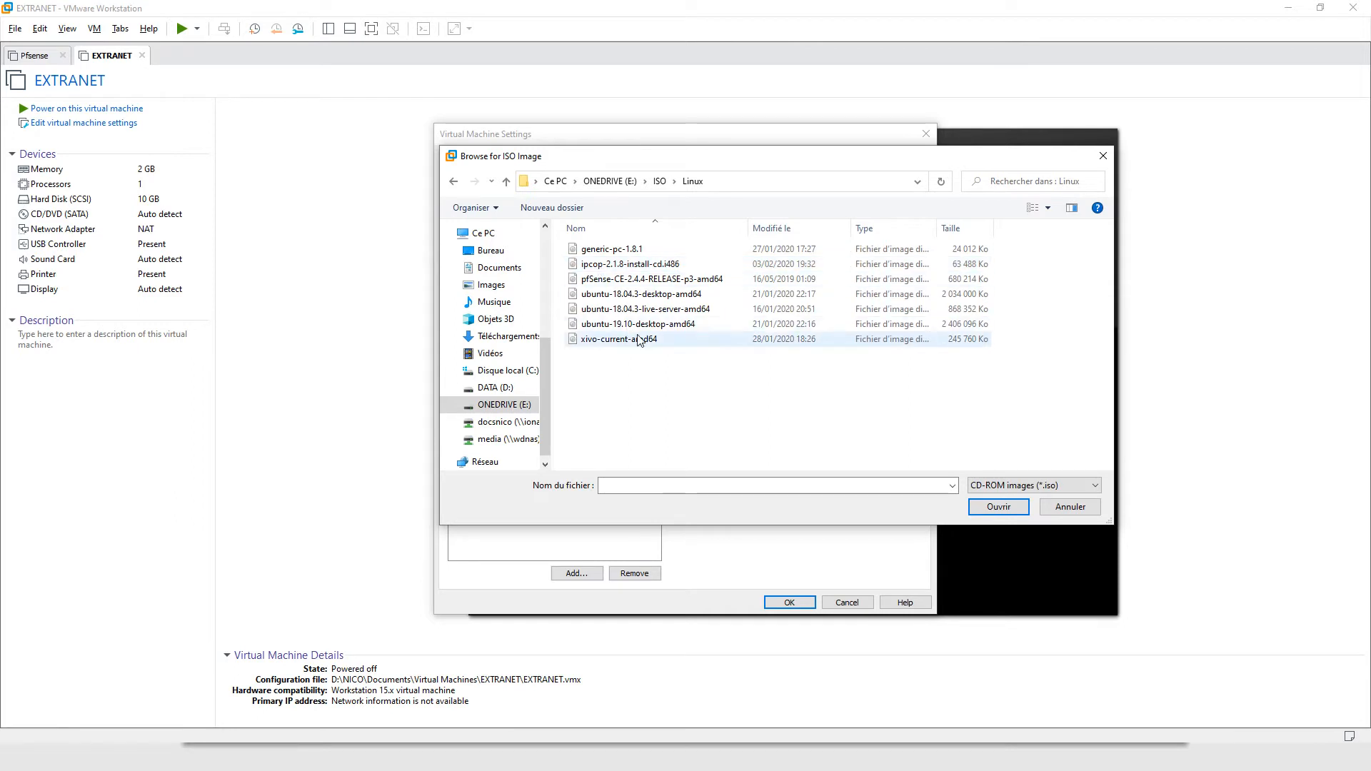
double_click(665, 308)
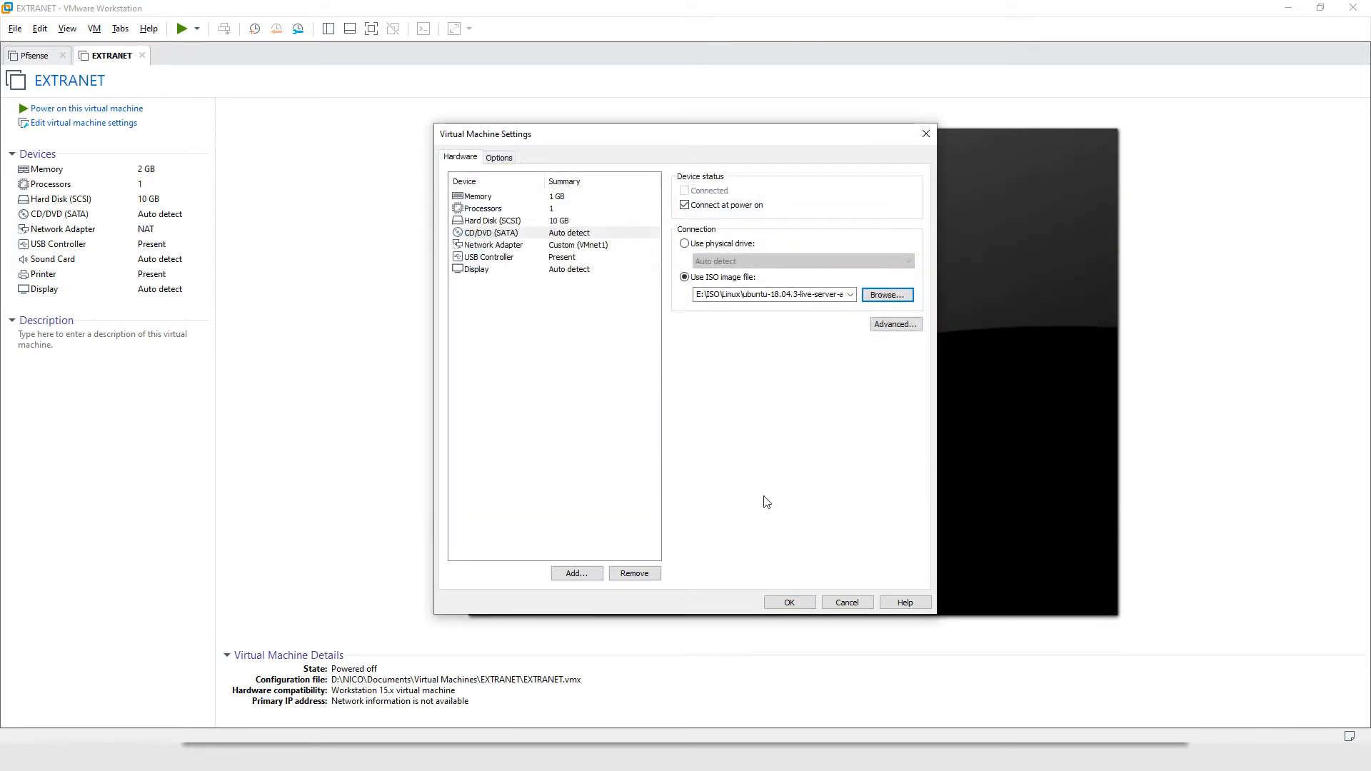
left_click(791, 602)
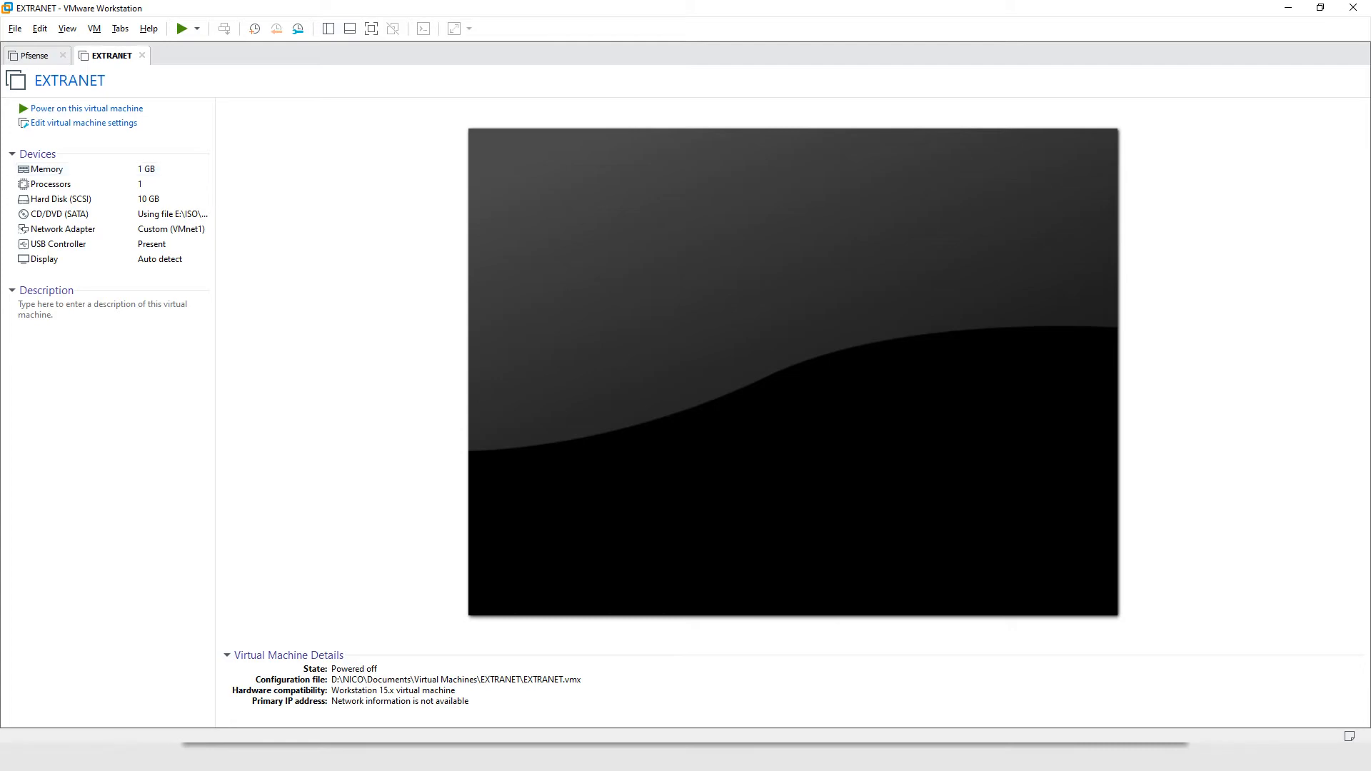
- Start another typical virtual machine for the Linux router, with the system installed later and Ubuntu 64-bit as the guest
key("alt+Tab")
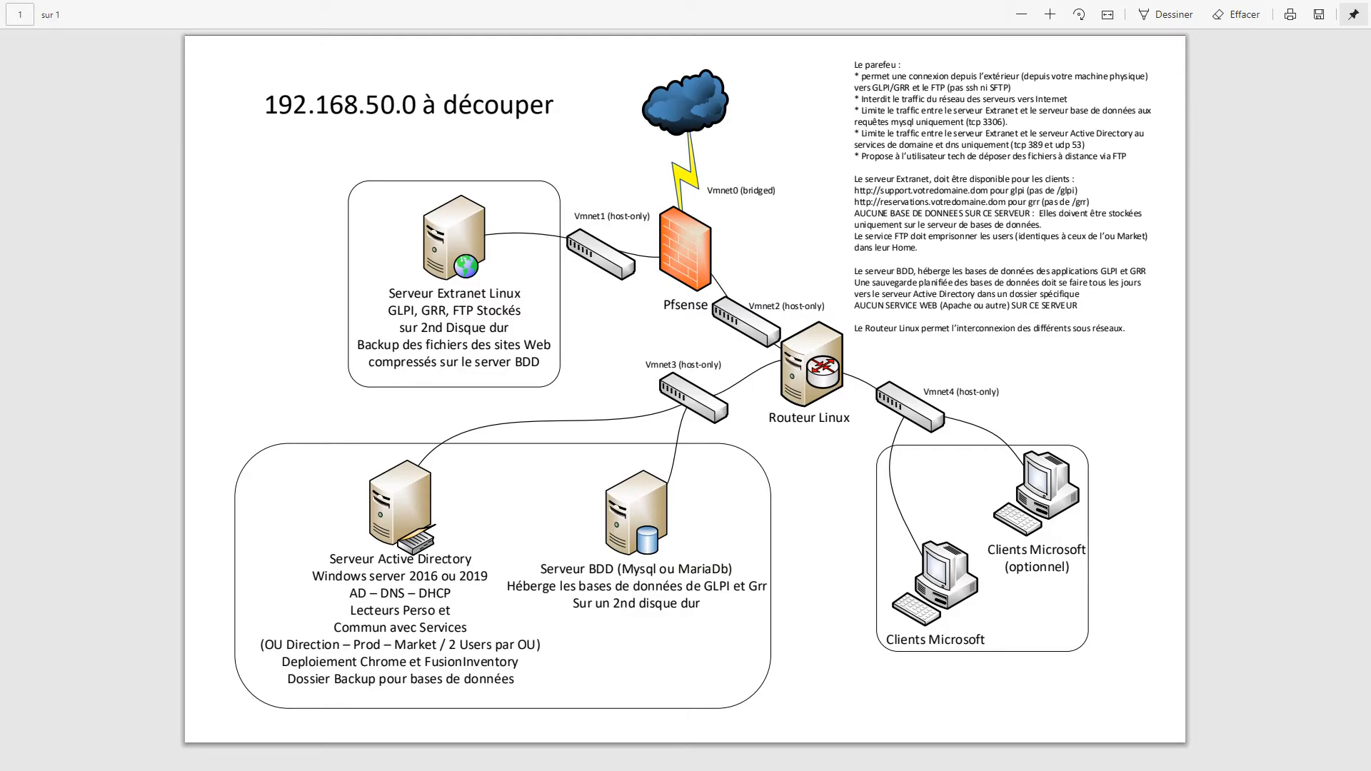
key("alt+Tab")
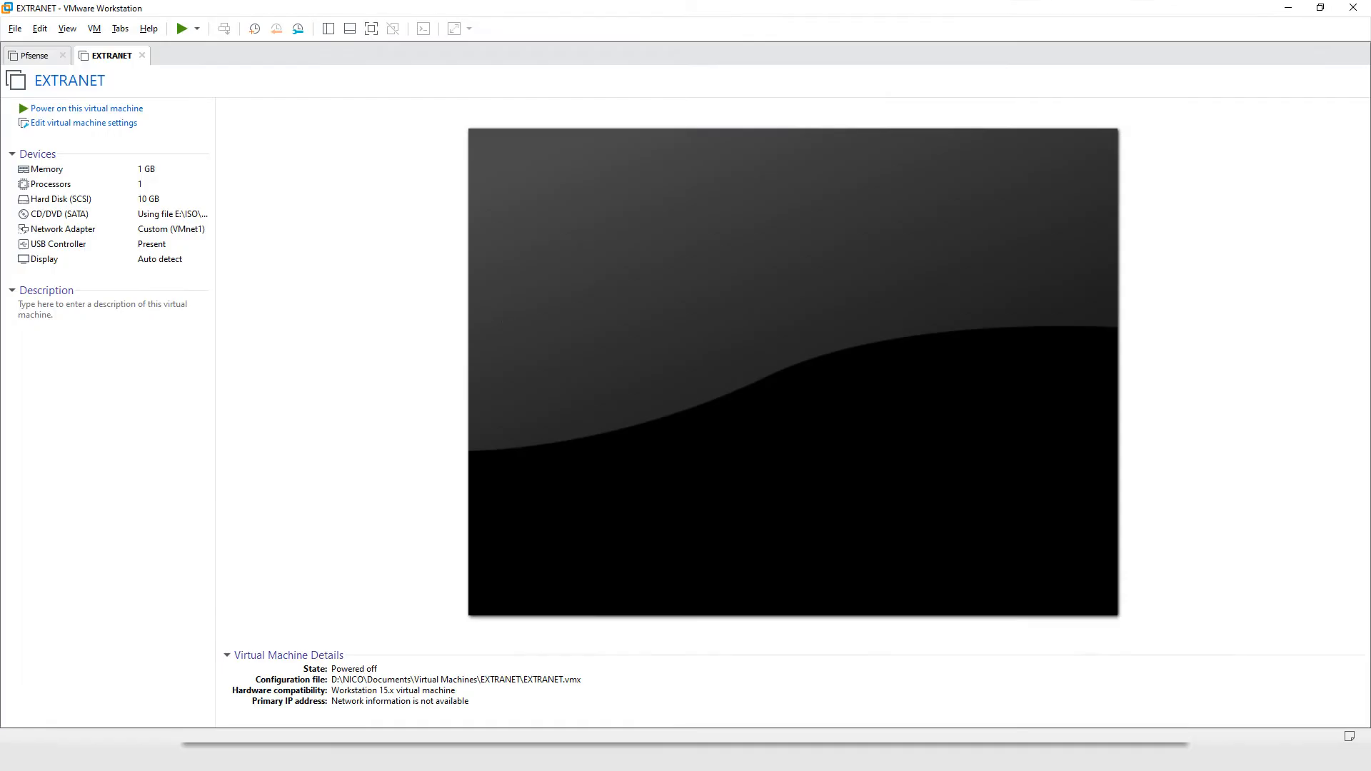
left_click(14, 29)
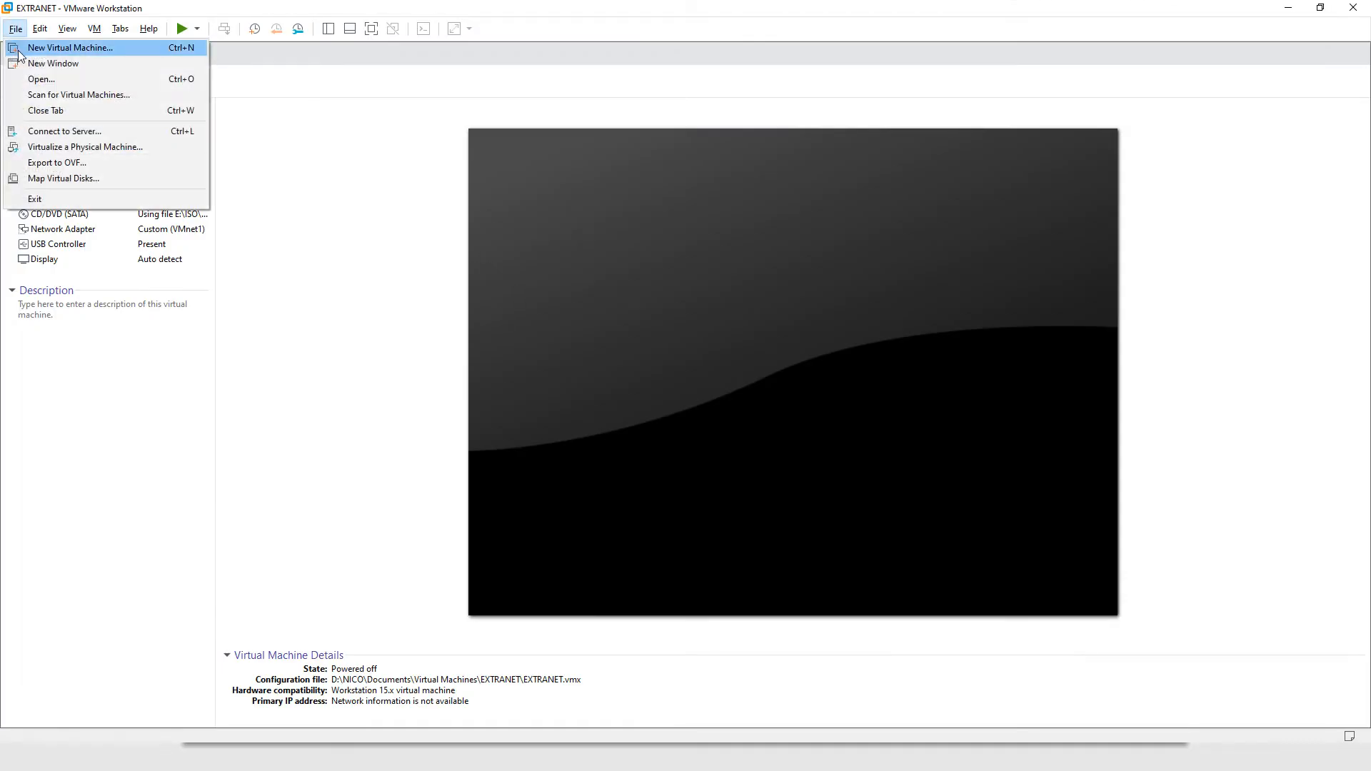
key("Escape")
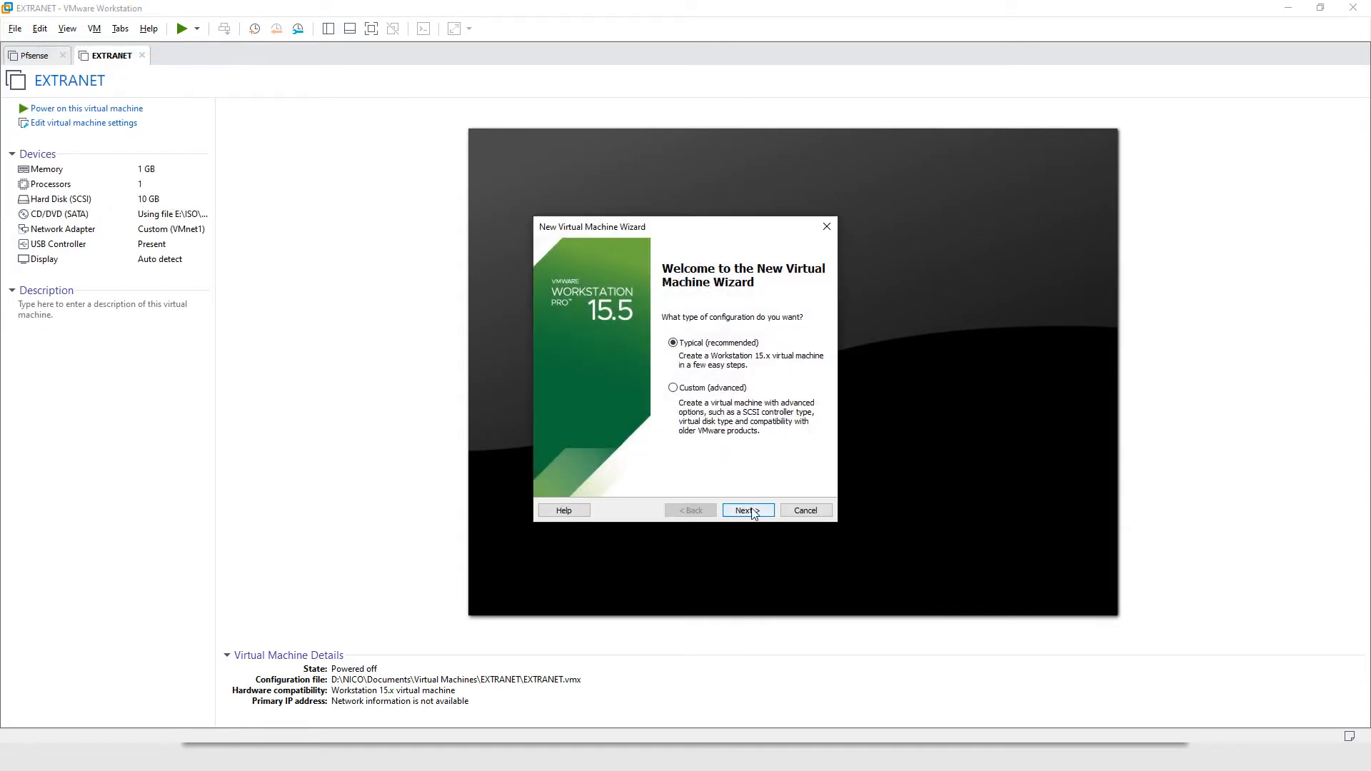
left_click(754, 513)
left_click(754, 515)
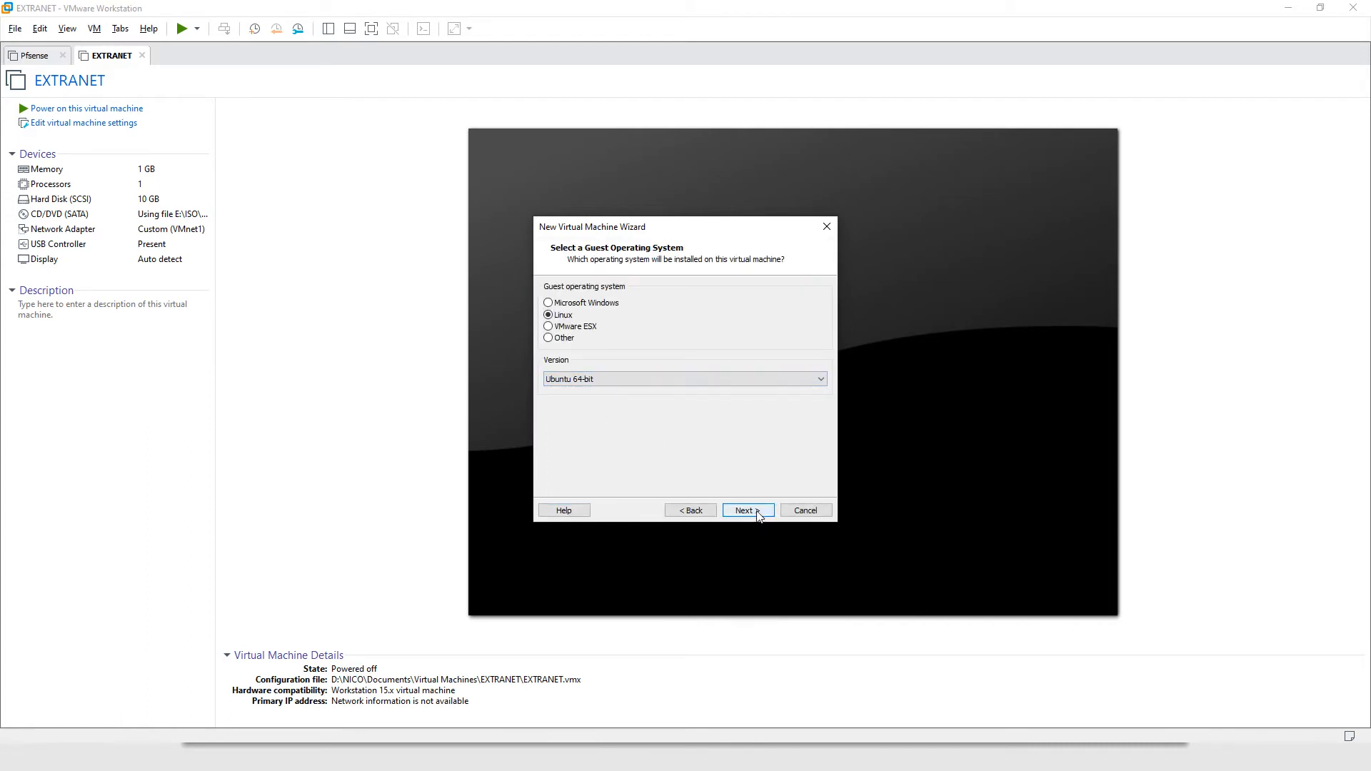
left_click(758, 516)
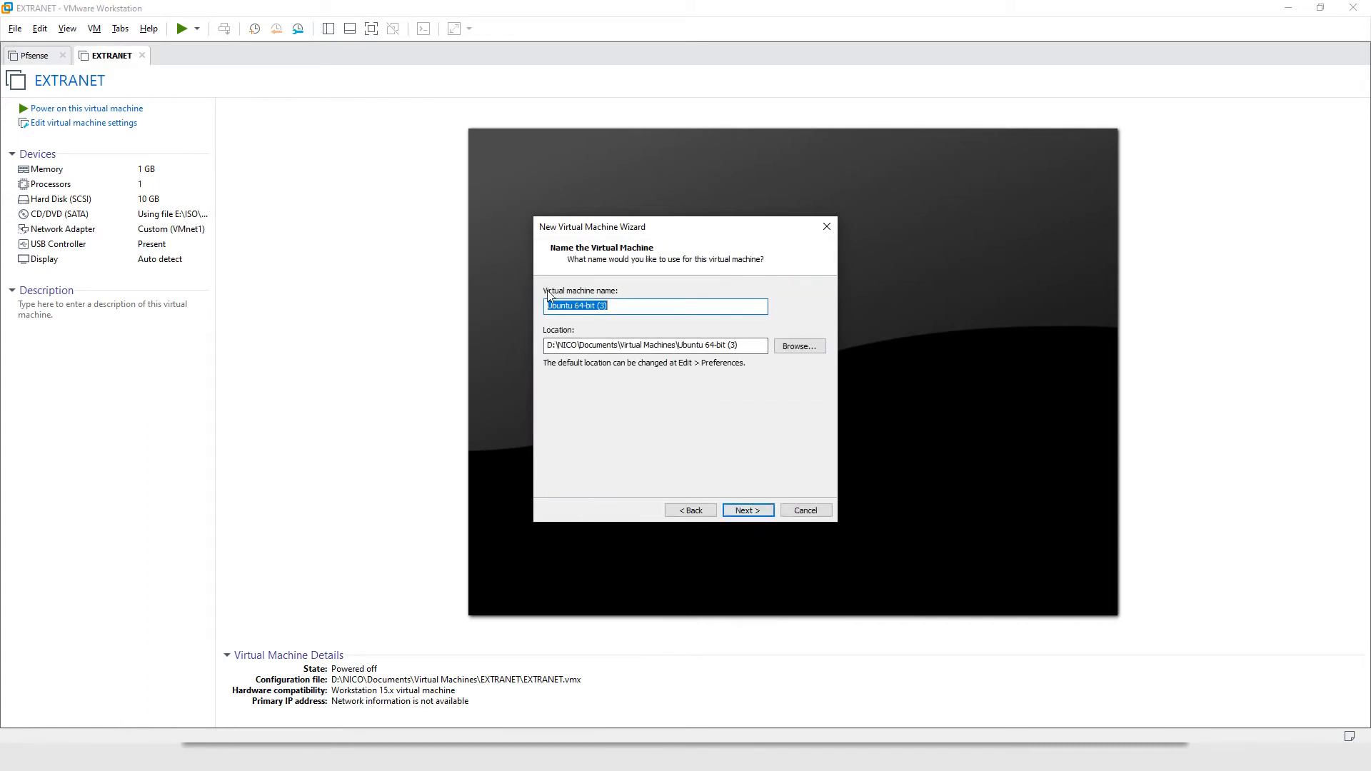
- Name the new virtual machine ROUTER, give it a 10 GB disk stored as a single file, and create it
type("ROUTER")
left_click(750, 510)
left_click(571, 376)
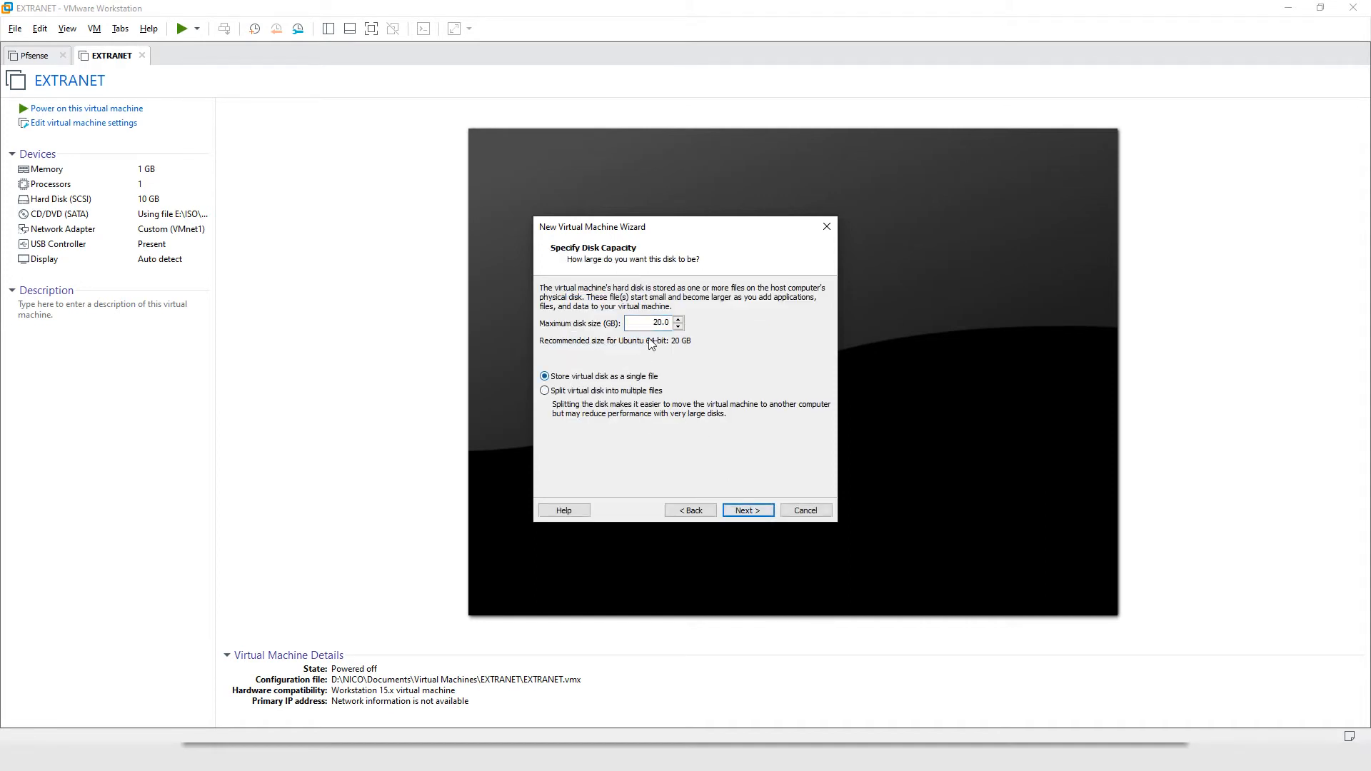
type("10")
left_click(743, 507)
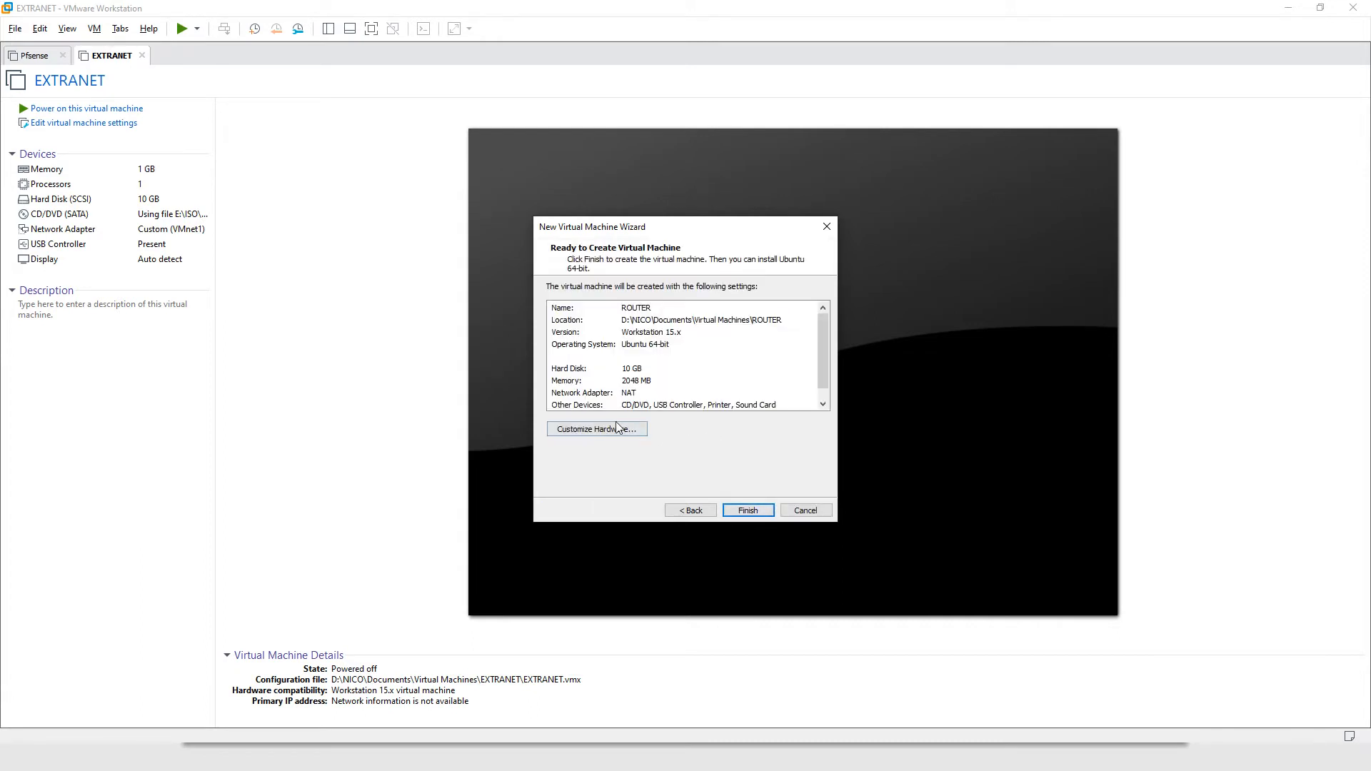
left_click(745, 511)
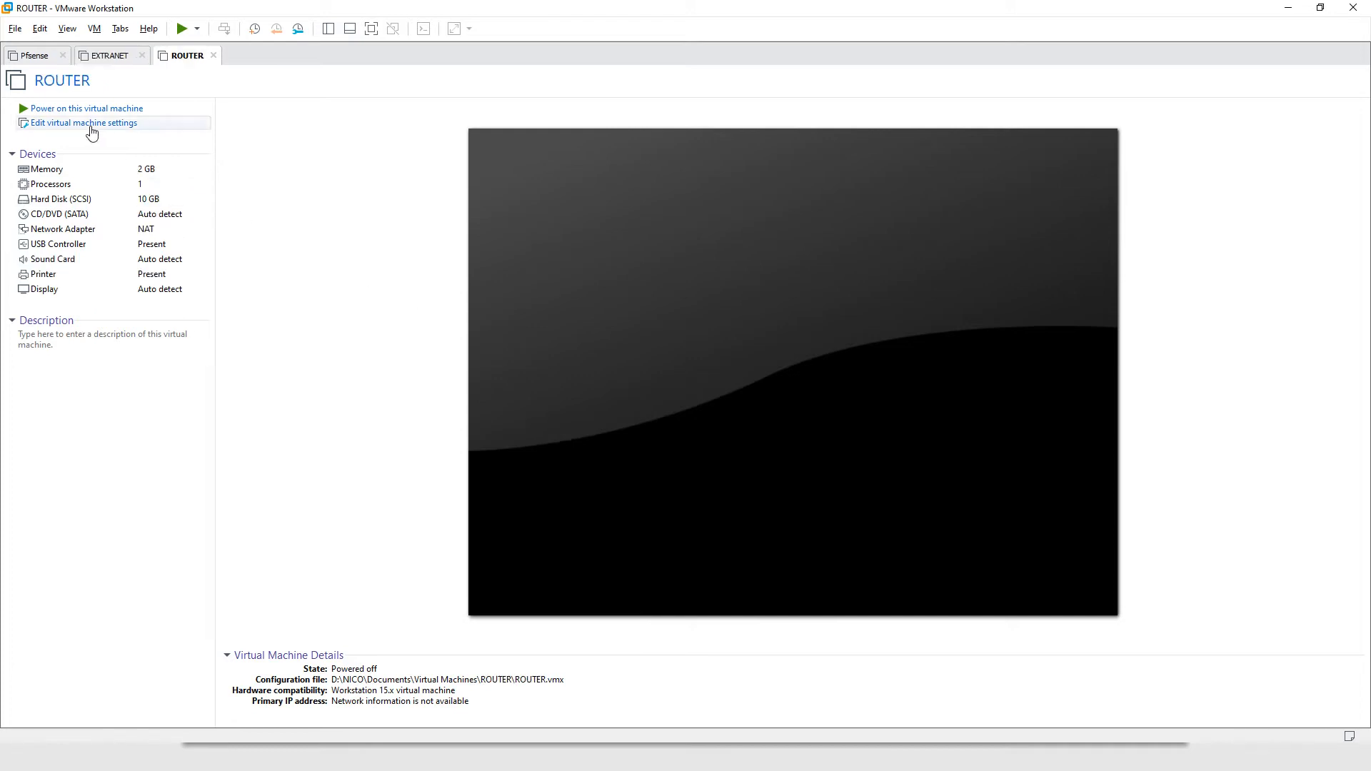
- Set the ROUTER machine's memory to 1024 MB and connect its network adapter to the custom network VMnet2 (Host-only)
left_click(89, 128)
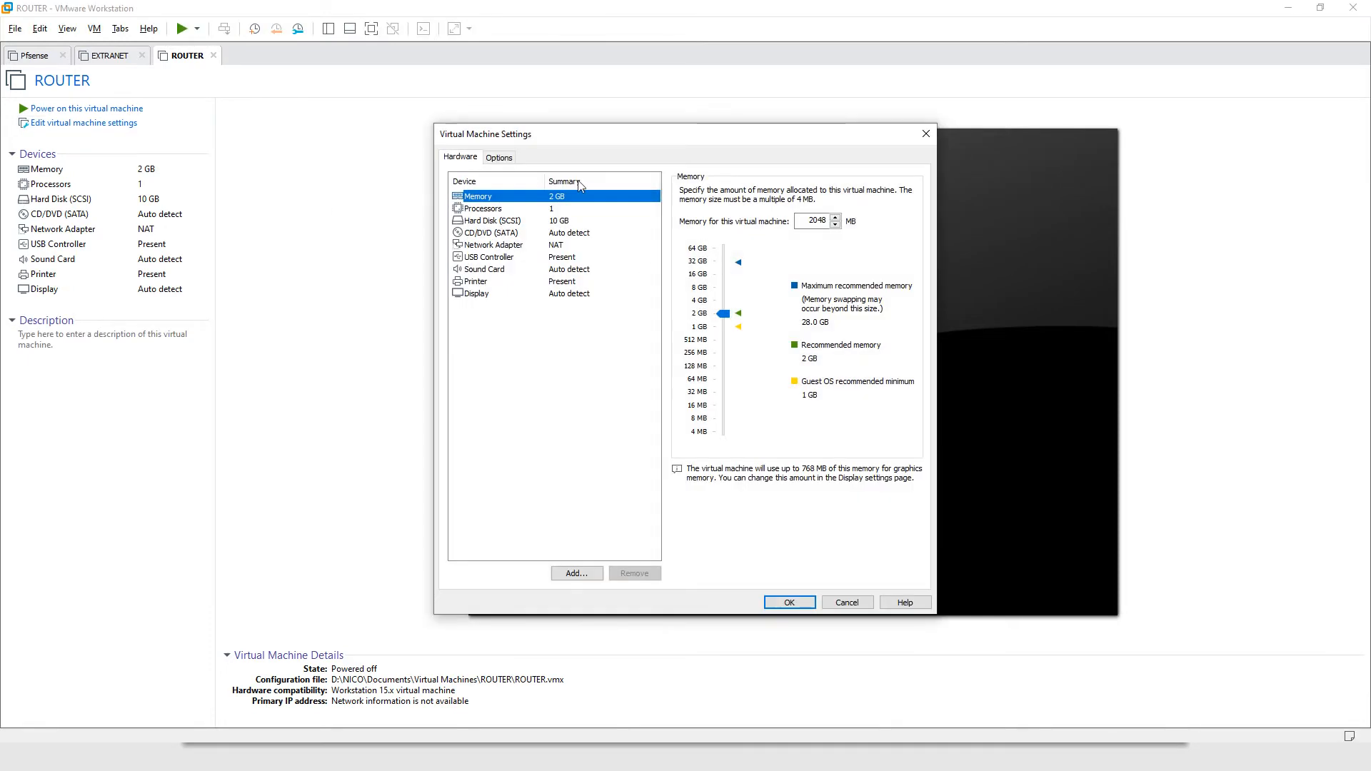
double_click(814, 221)
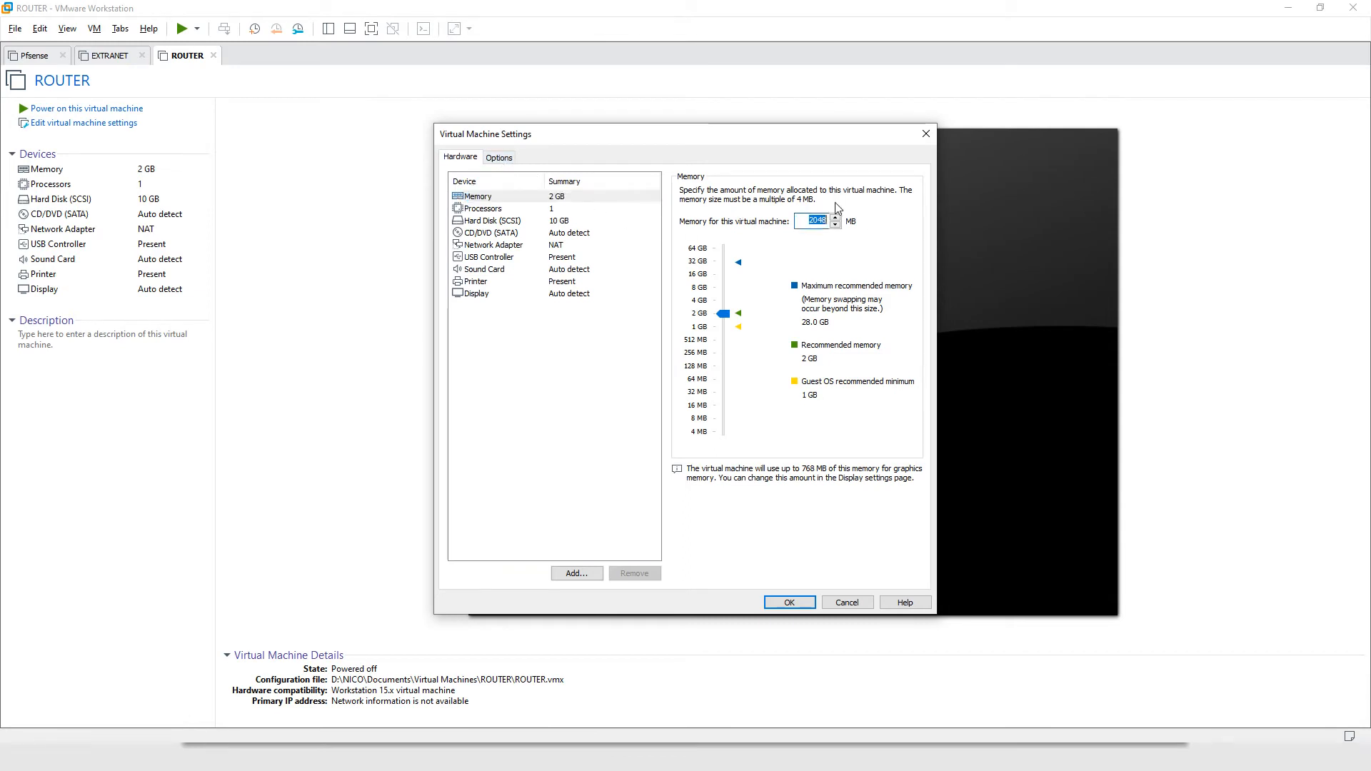
type("1024")
left_click(488, 249)
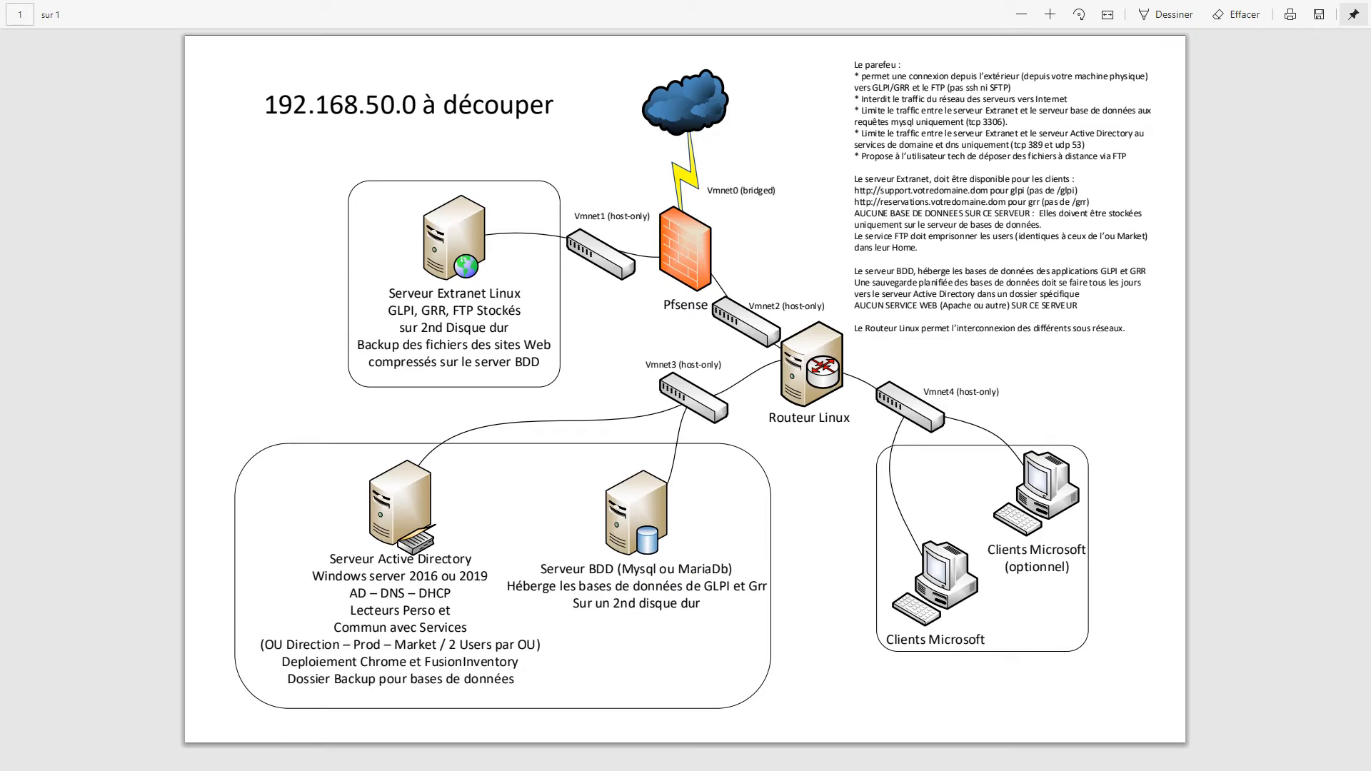
key("alt+Tab")
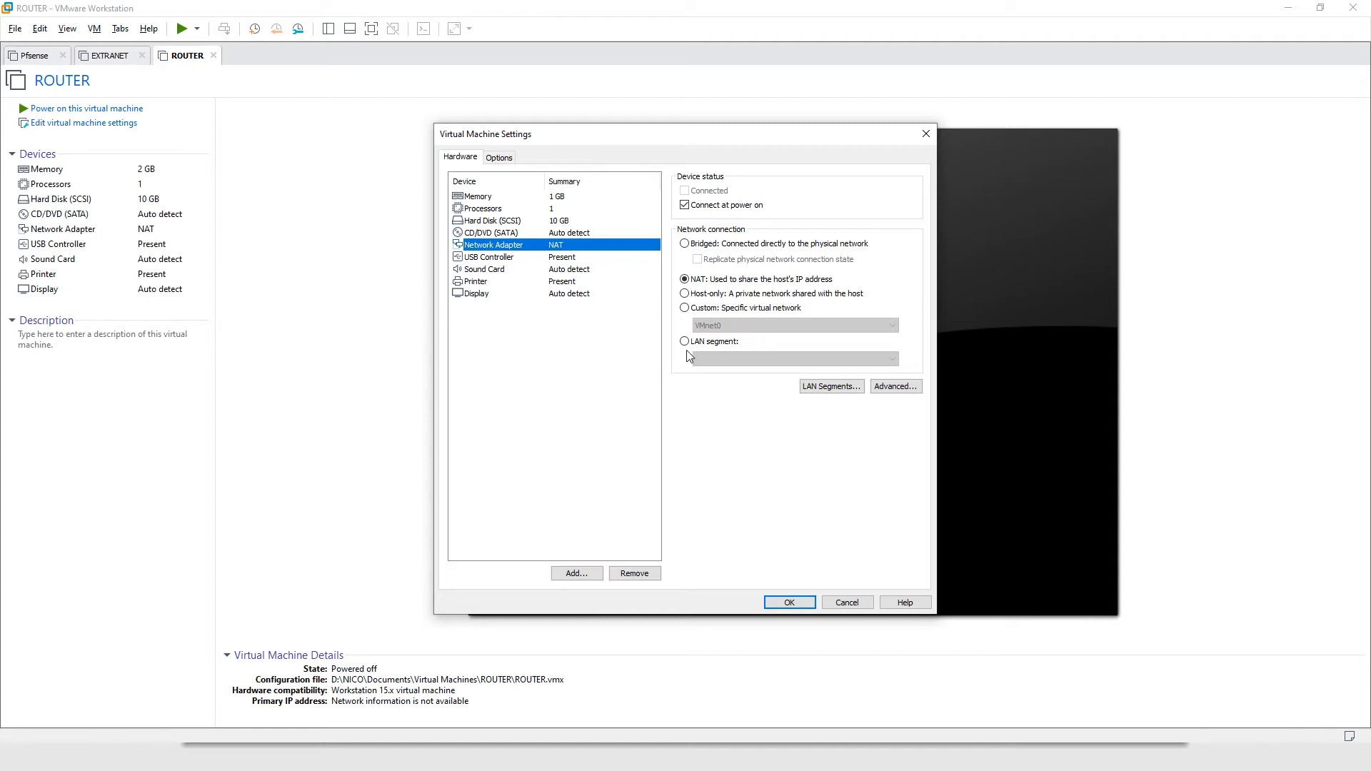
left_click(702, 309)
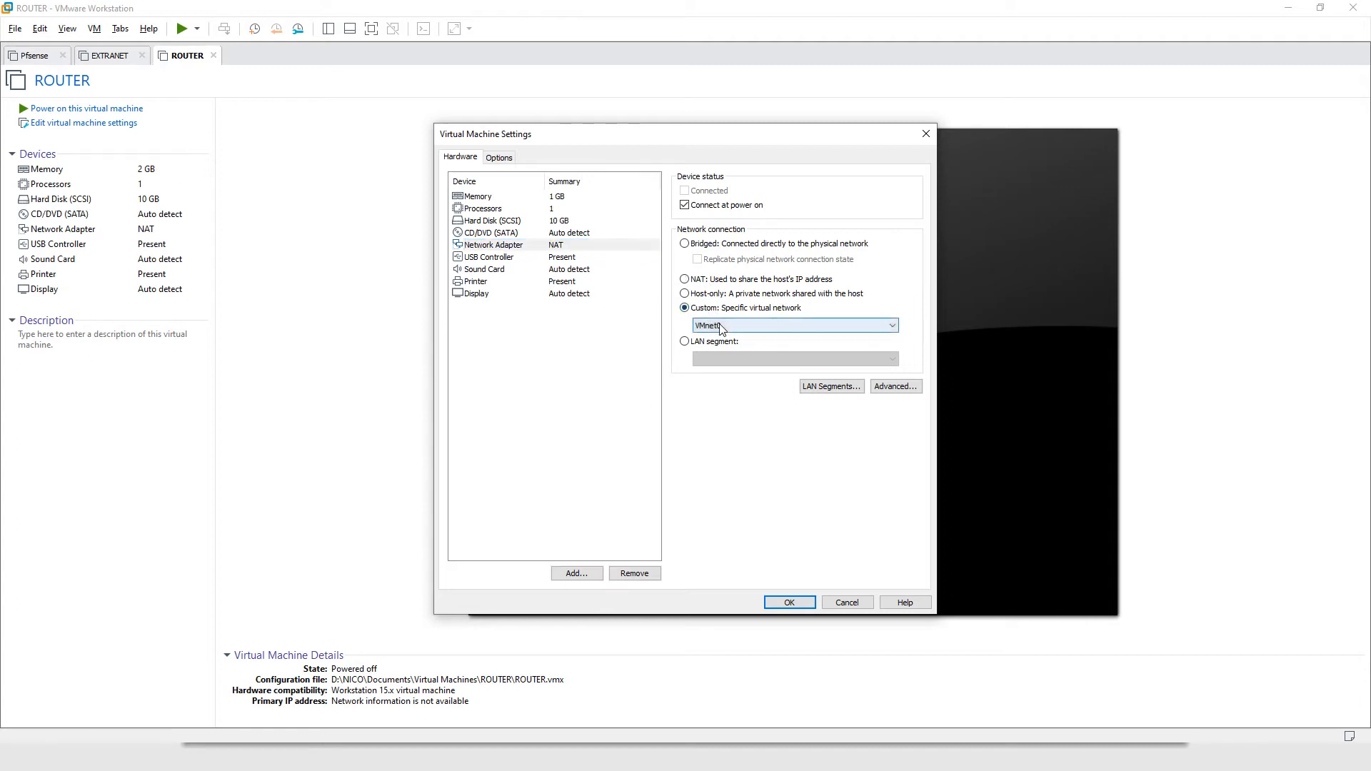
left_click(716, 325)
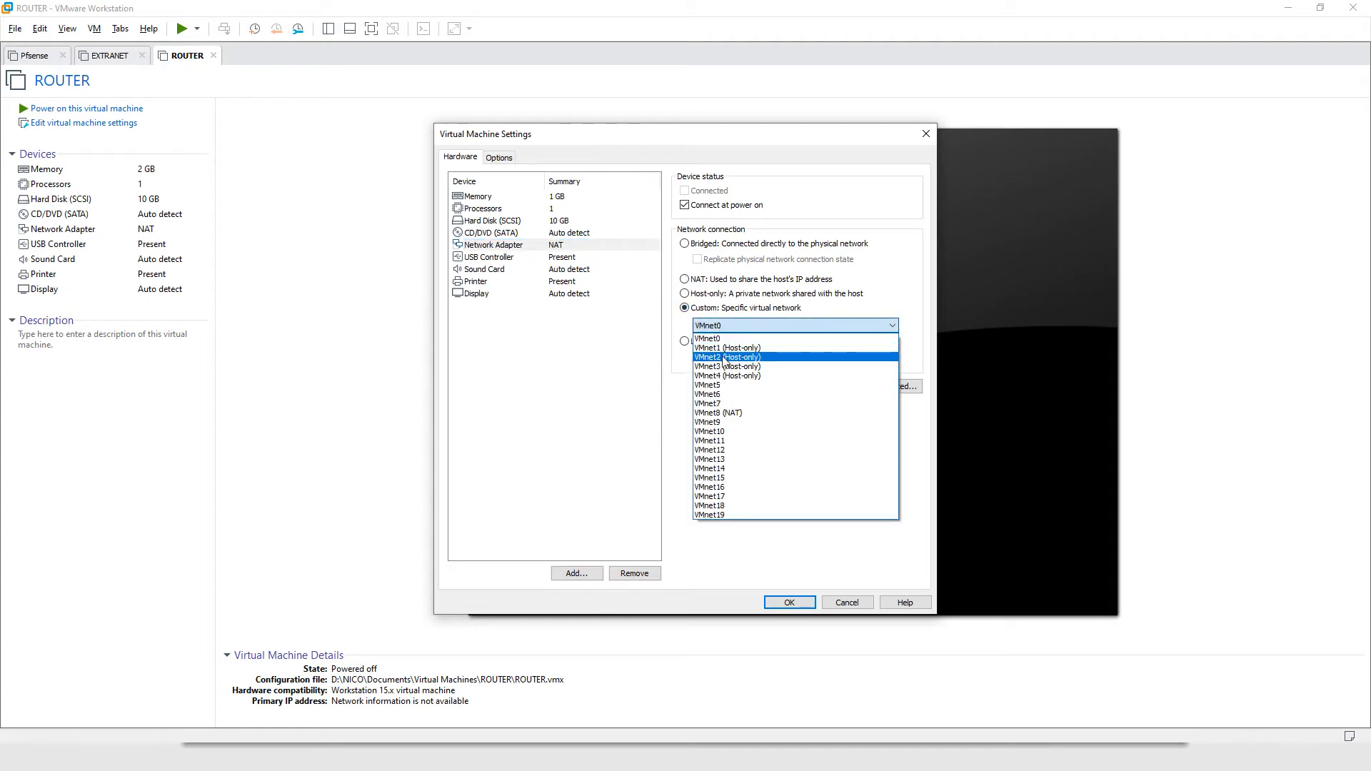
left_click(723, 357)
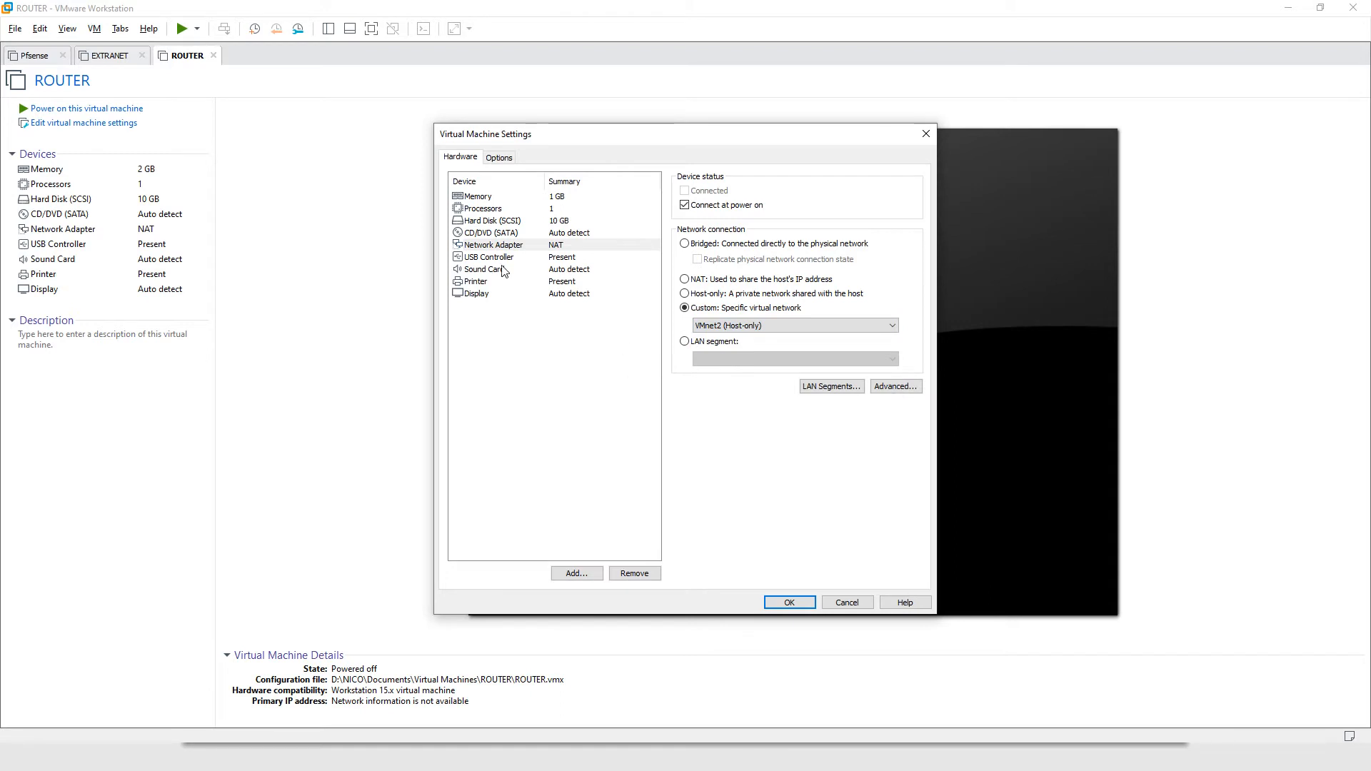
- Add a second network adapter to the ROUTER machine and connect it to the custom network VMnet3 (Host-only)
left_click(577, 573)
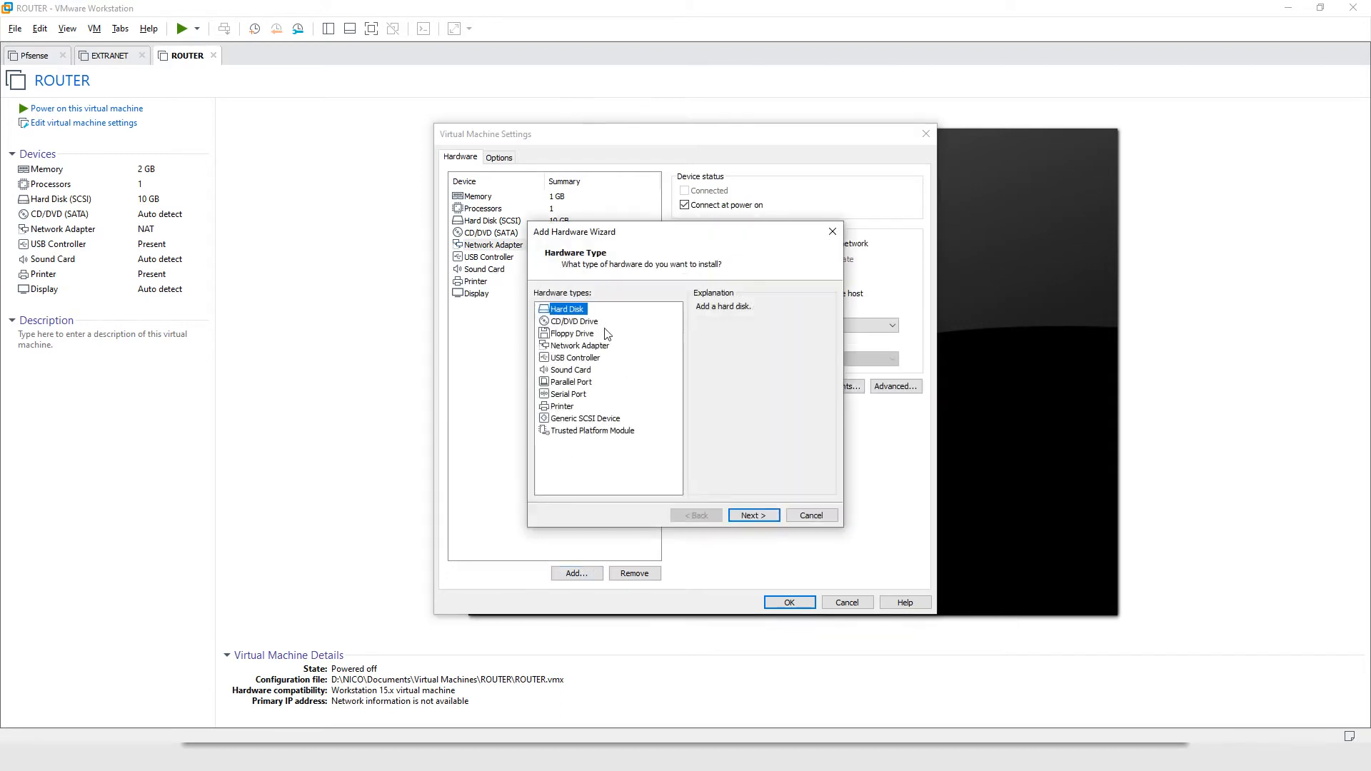
left_click(580, 346)
left_click(752, 515)
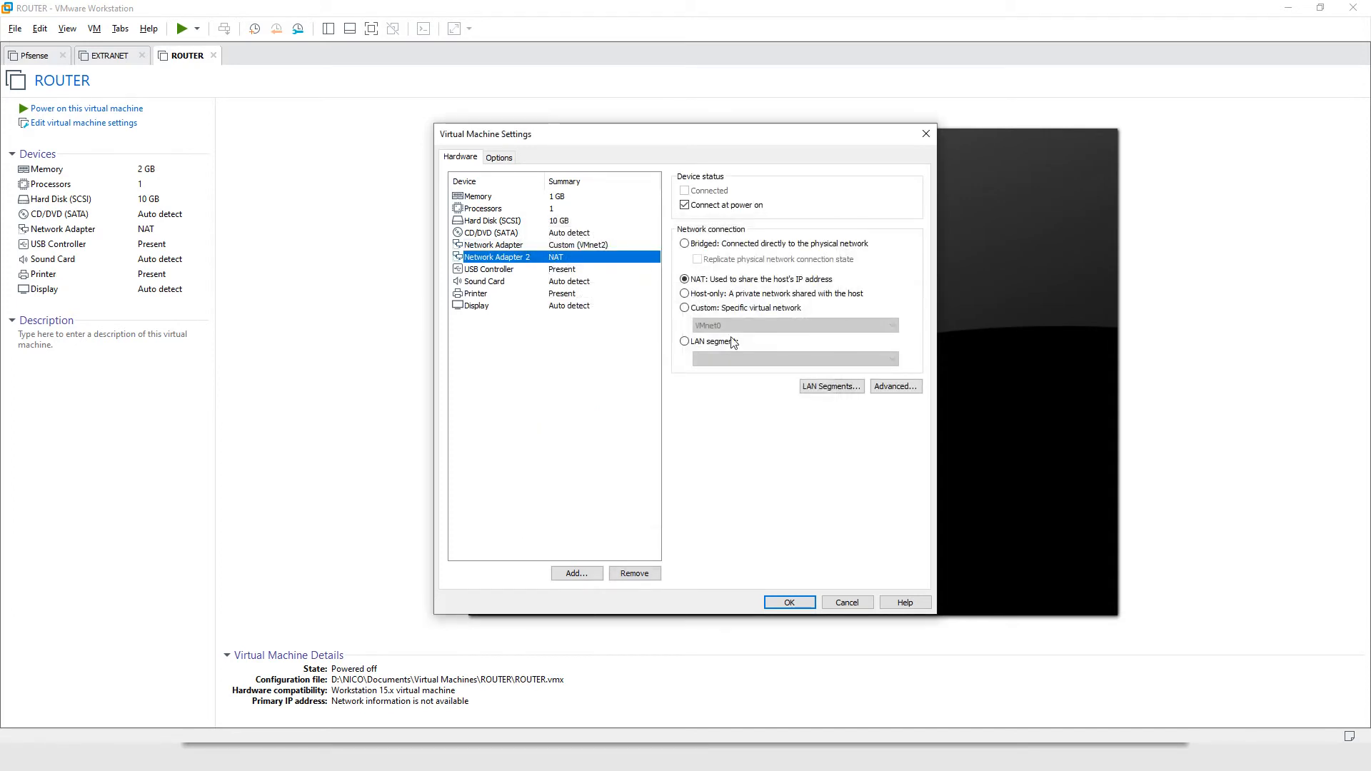
left_click(703, 308)
left_click(732, 326)
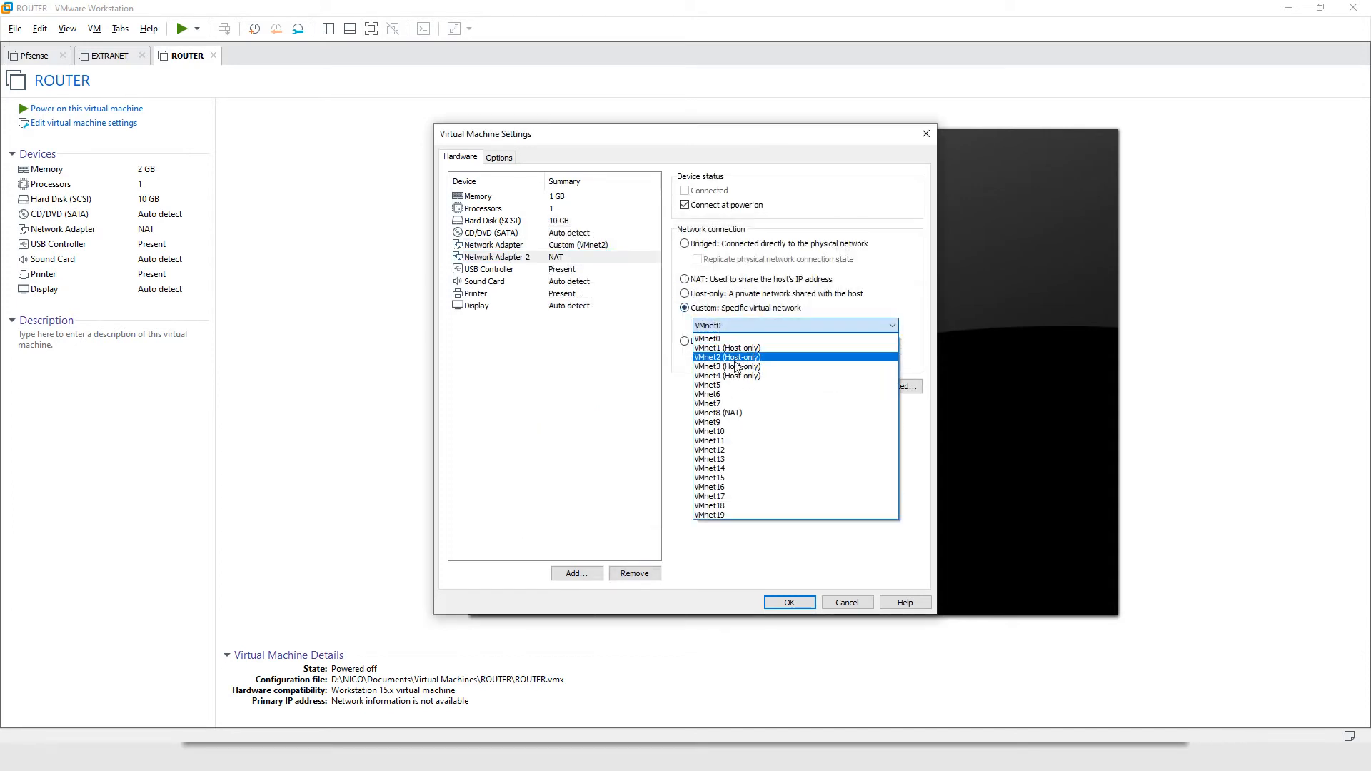
left_click(737, 366)
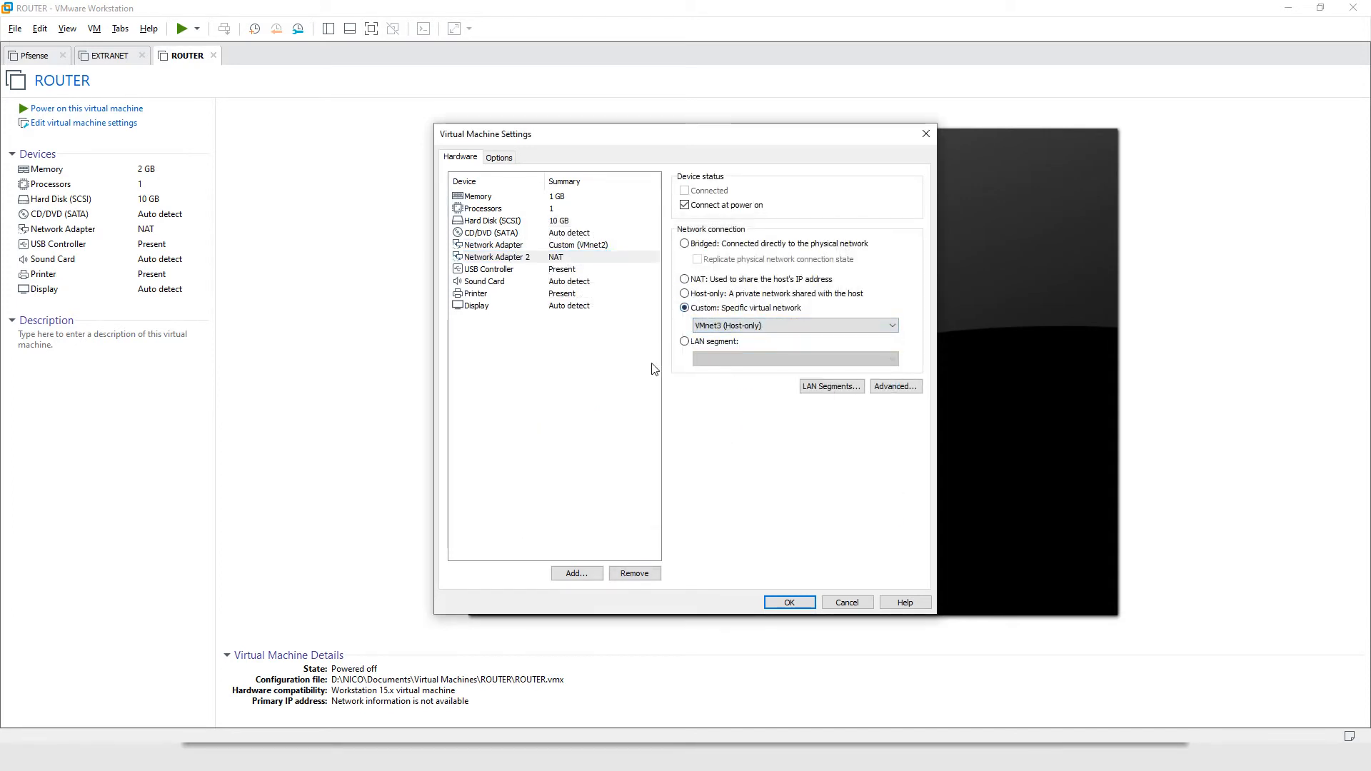
- Add a third network adapter to the ROUTER machine and connect it to the custom network VMnet4 (Host-only)
left_click(576, 573)
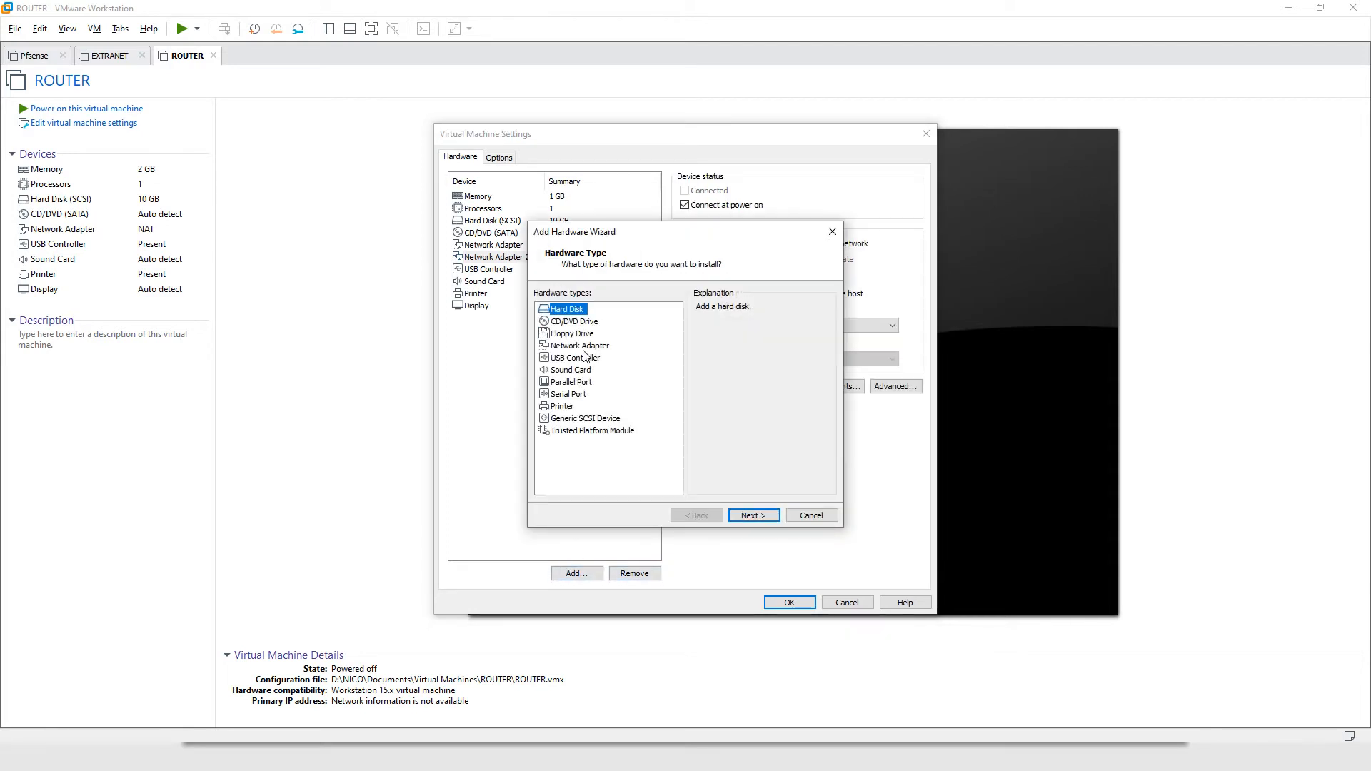
left_click(580, 345)
left_click(753, 515)
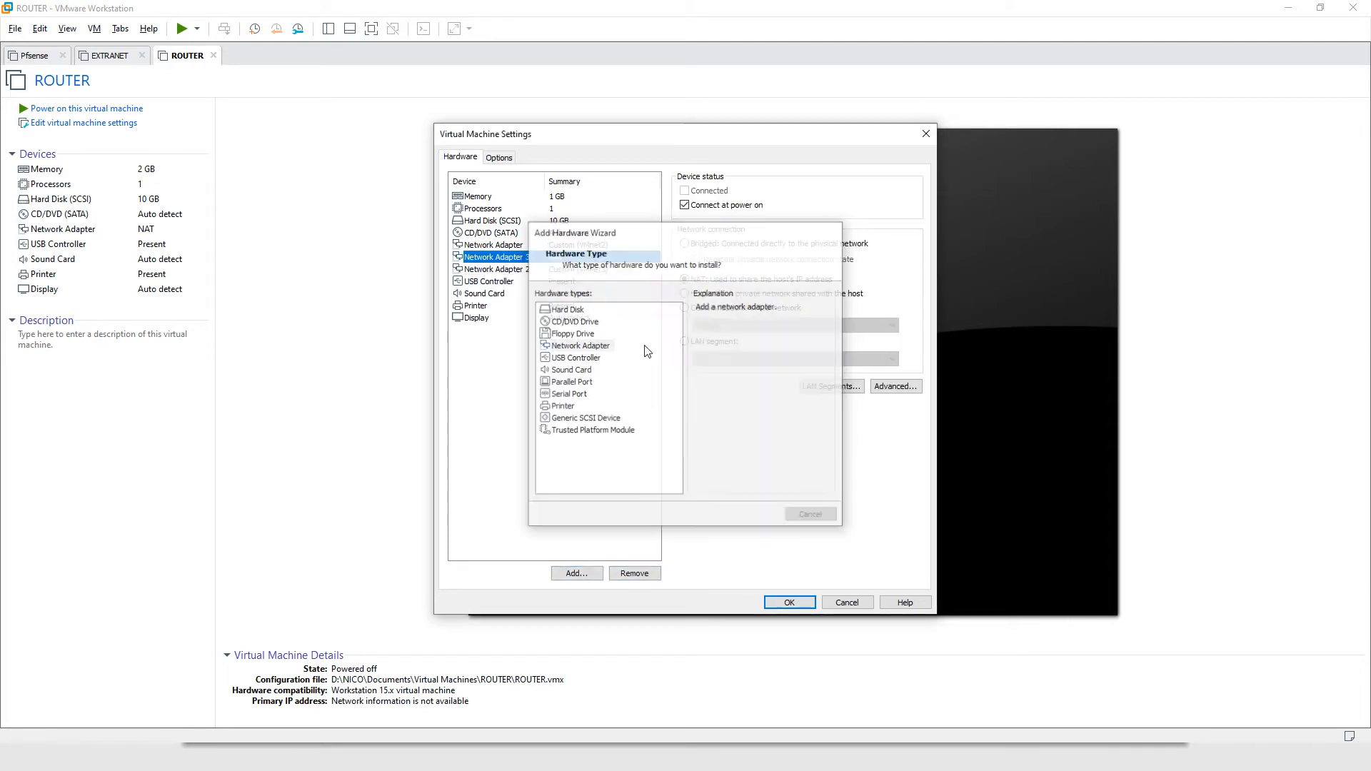
left_click(686, 308)
left_click(732, 326)
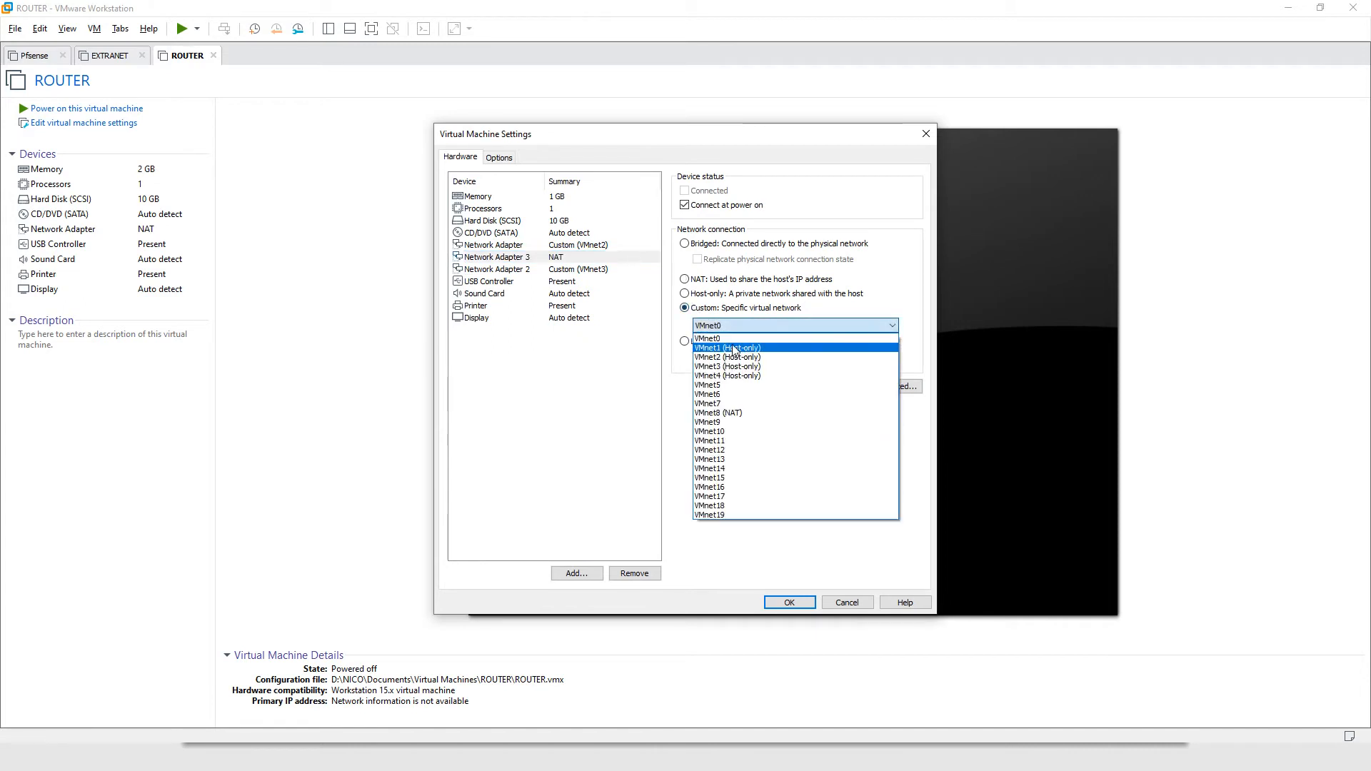
left_click(732, 376)
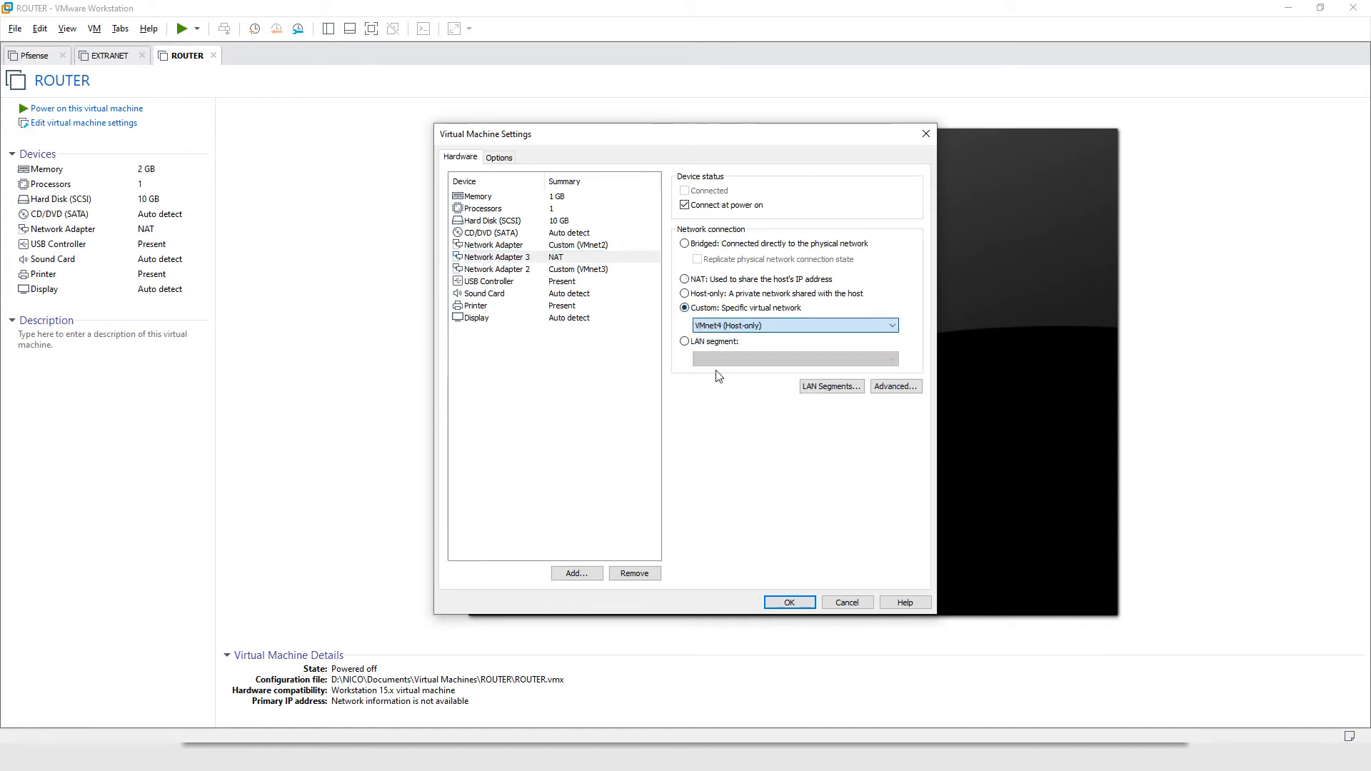
- Remove the sound card and the printer from the ROUTER machine's hardware
left_click(493, 281)
left_click(490, 295)
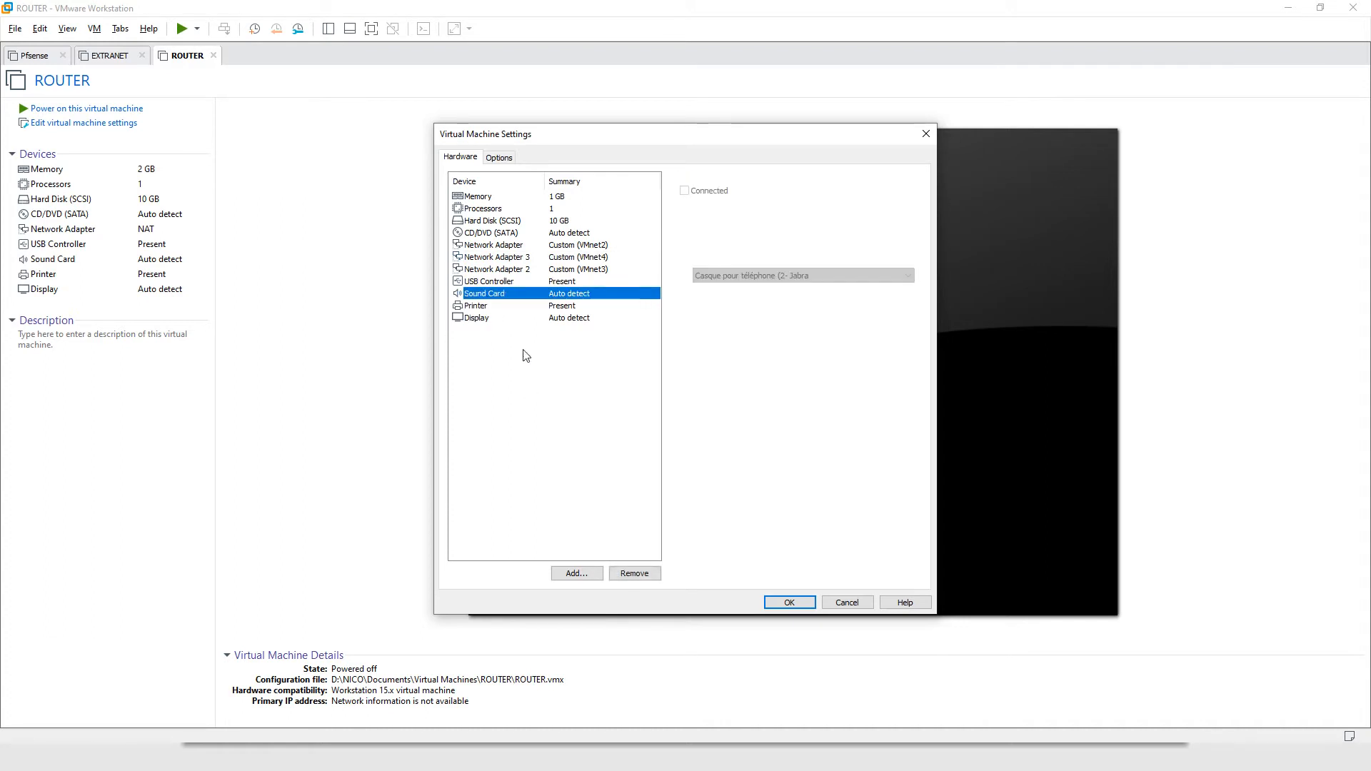
left_click(625, 571)
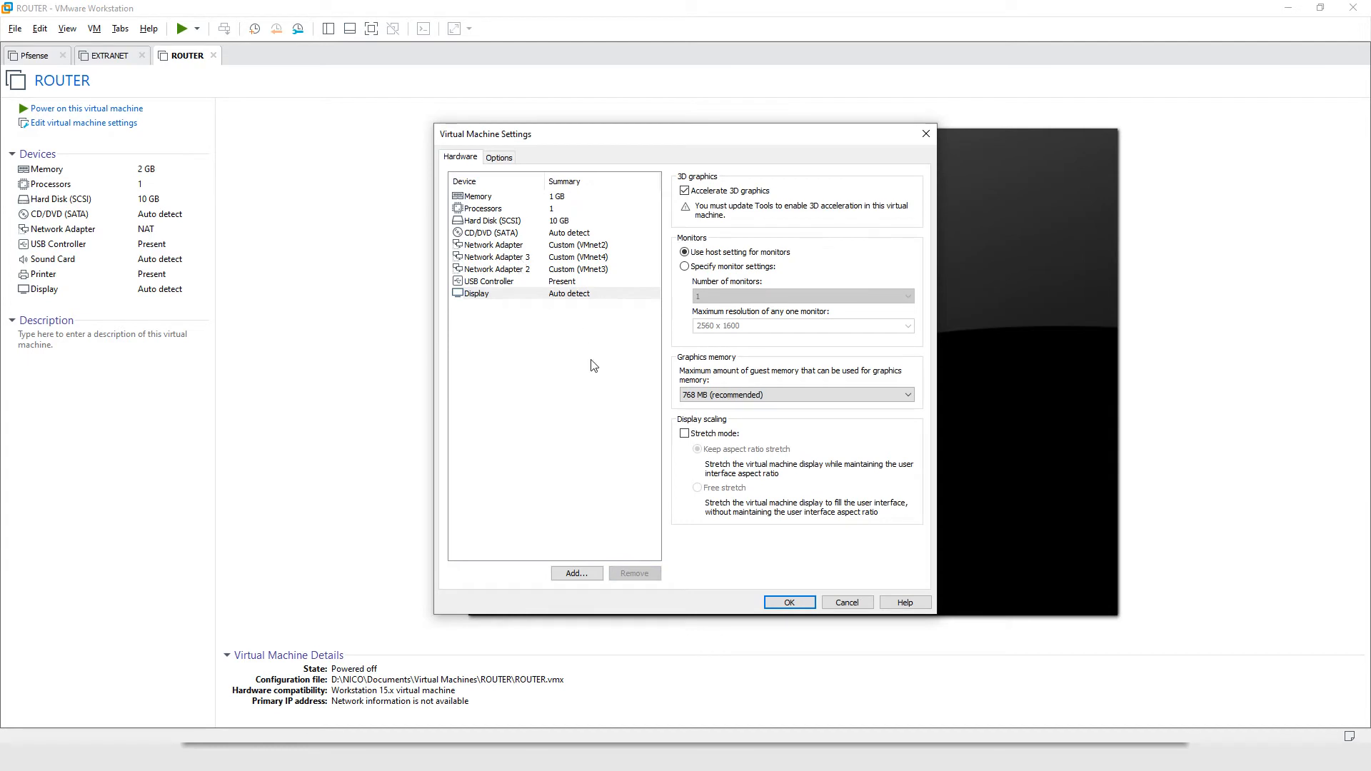
- Load the ubuntu-18.04.3-live-server-amd64 ISO from E:\ISO\Linux in the ROUTER machine's CD/DVD drive and save the settings
left_click(500, 232)
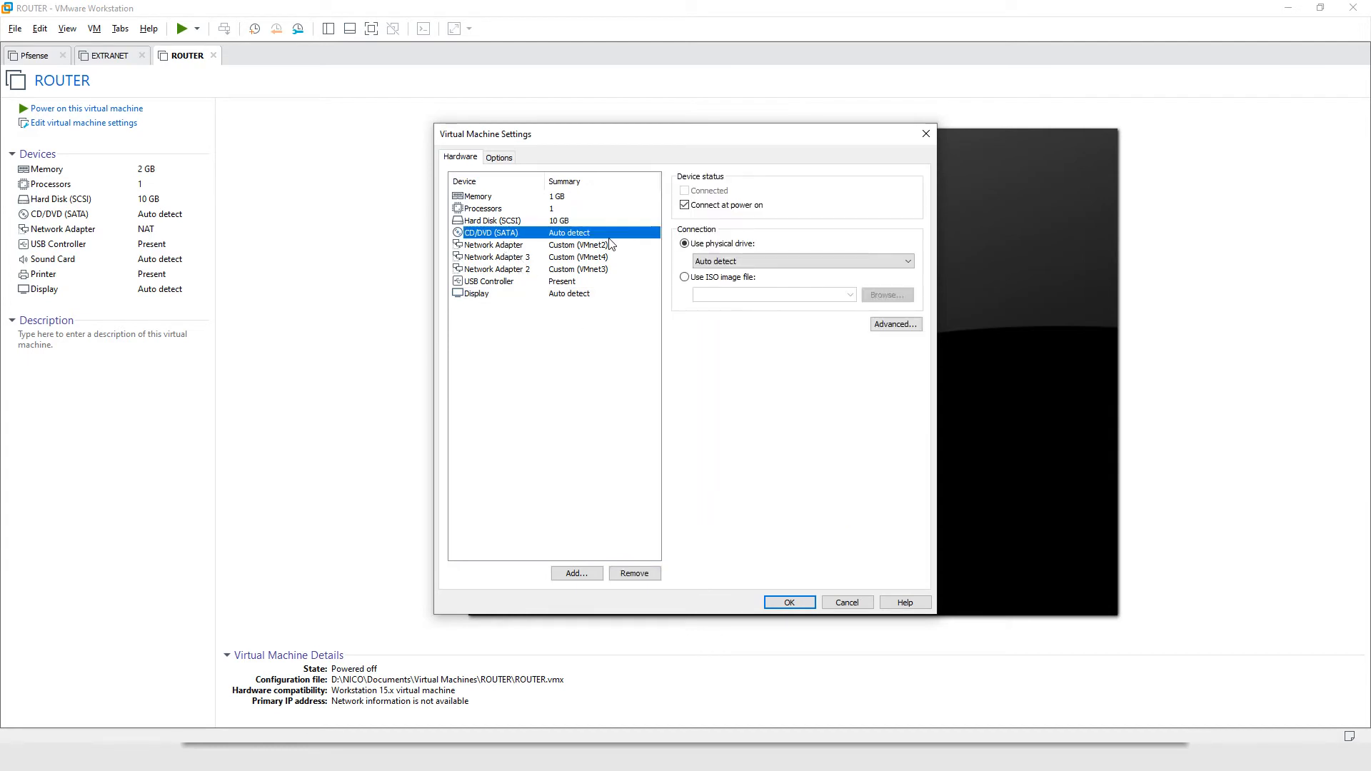
left_click(685, 277)
left_click(900, 296)
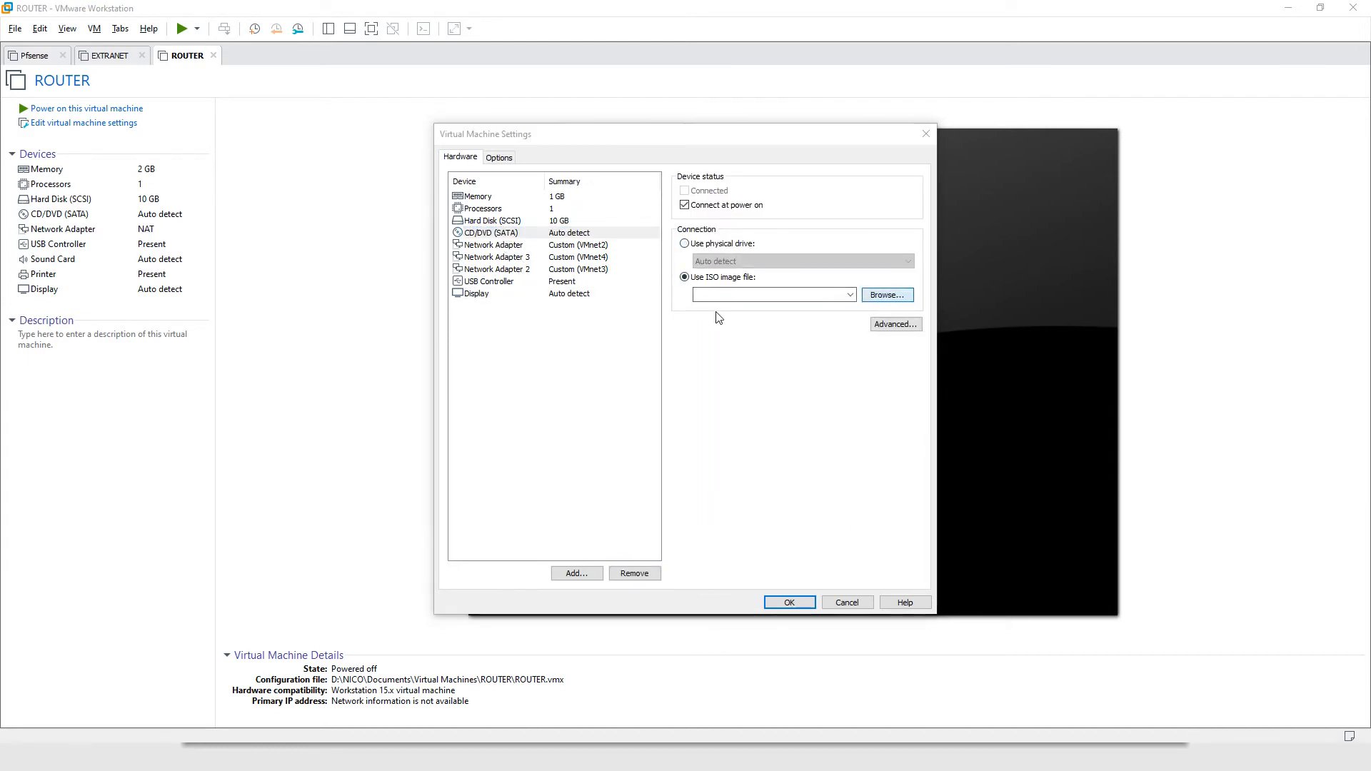
left_click(500, 405)
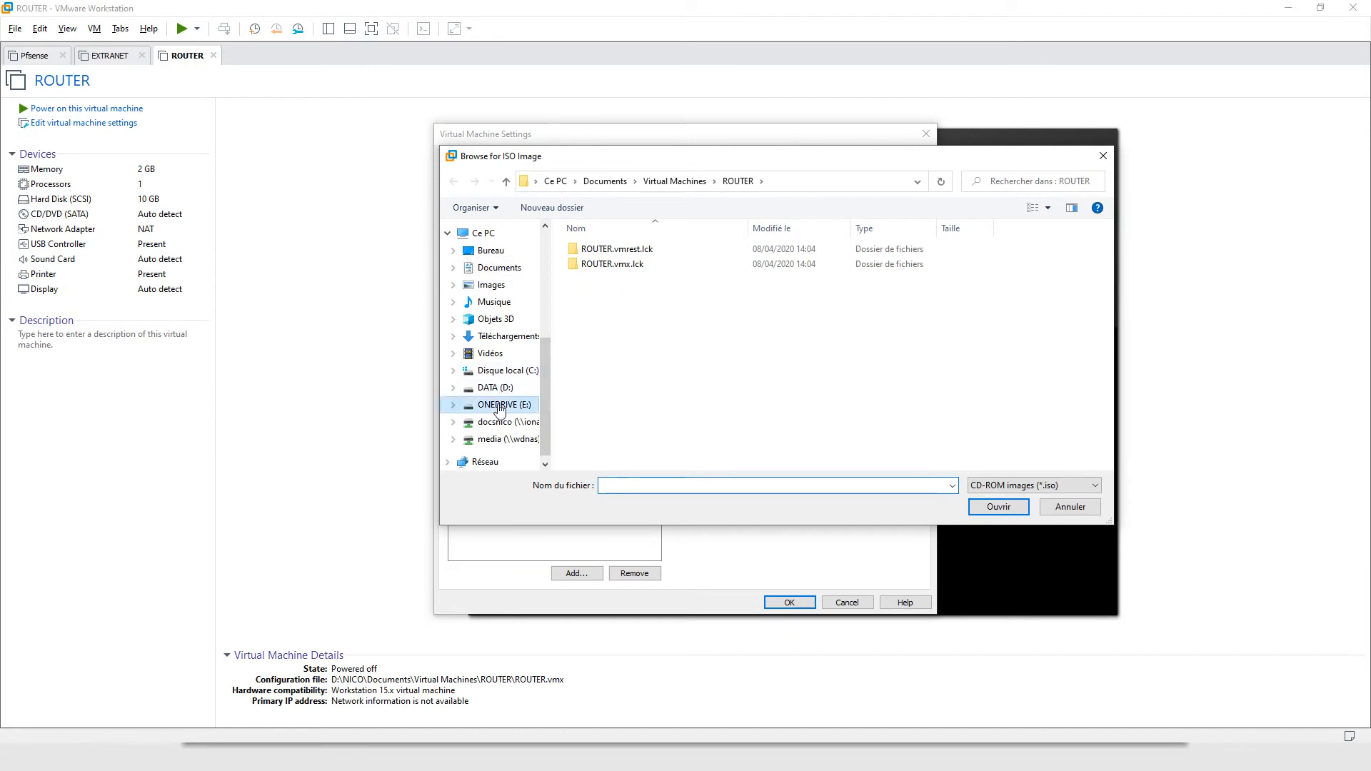
double_click(588, 265)
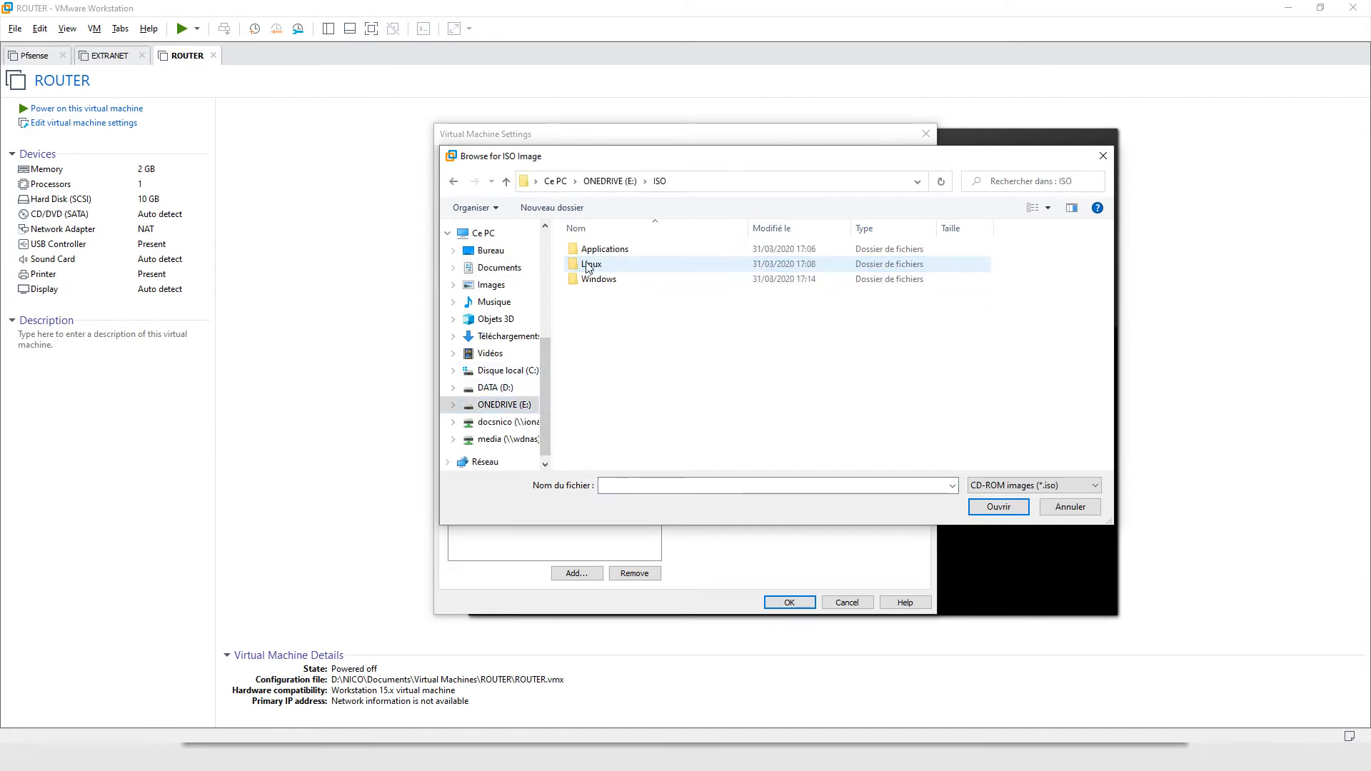
double_click(591, 264)
double_click(629, 312)
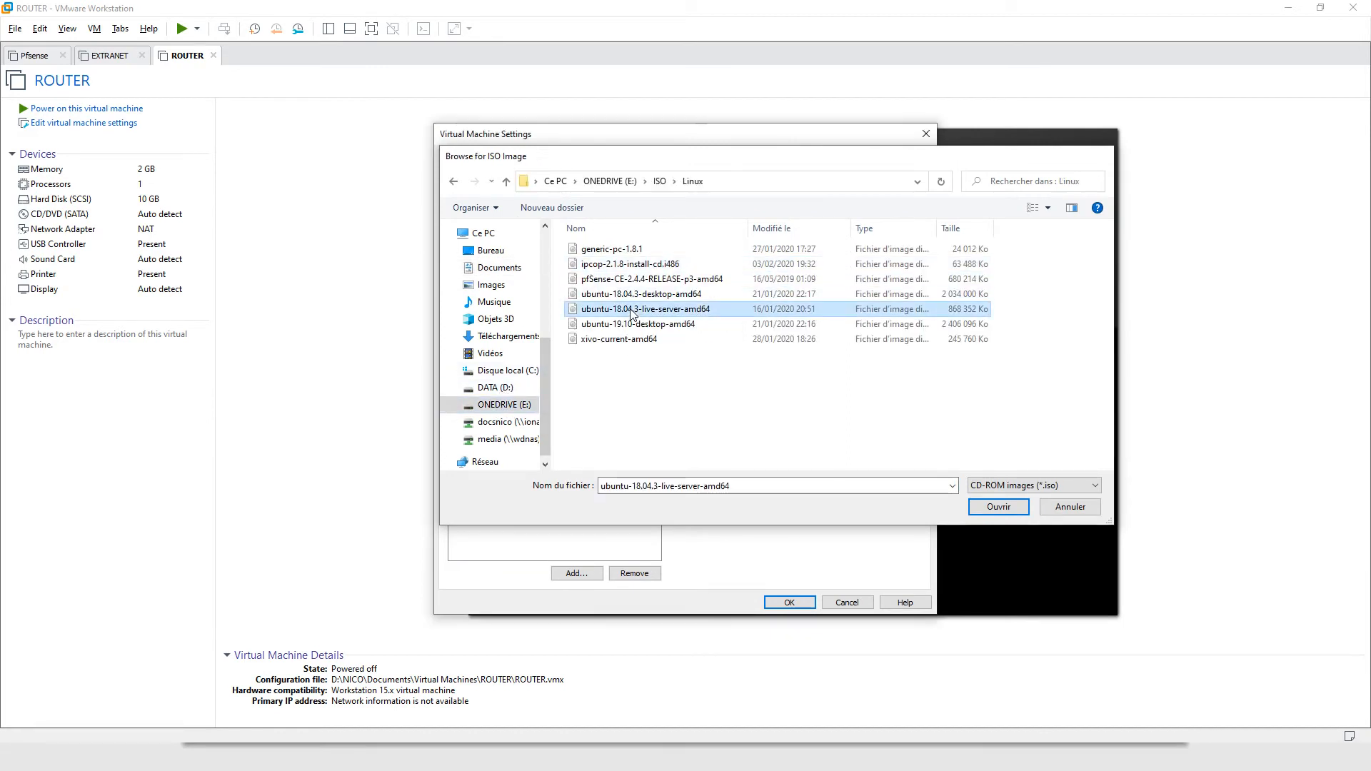
left_click(788, 602)
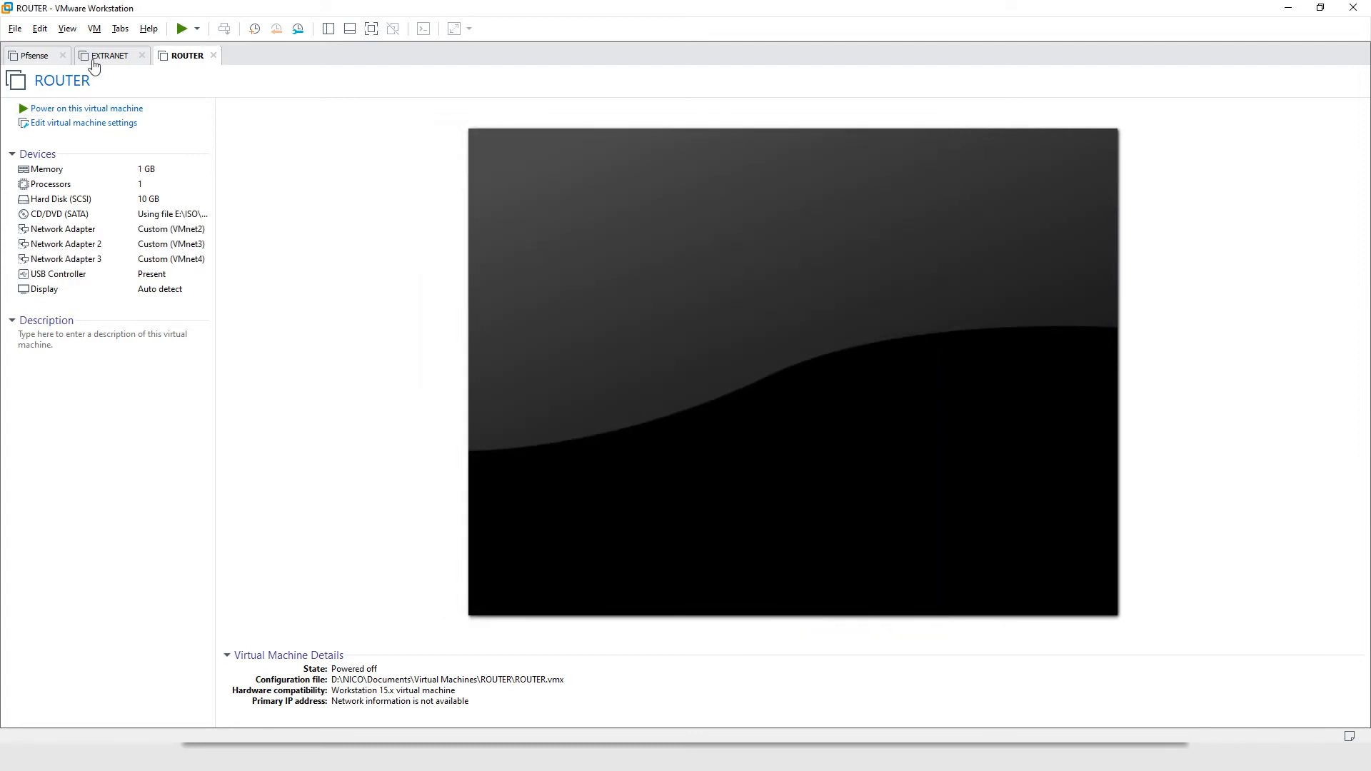
- Review the network adapters of the EXTRANET, Pfsense and ROUTER machines, and consult the network diagram
left_click(93, 63)
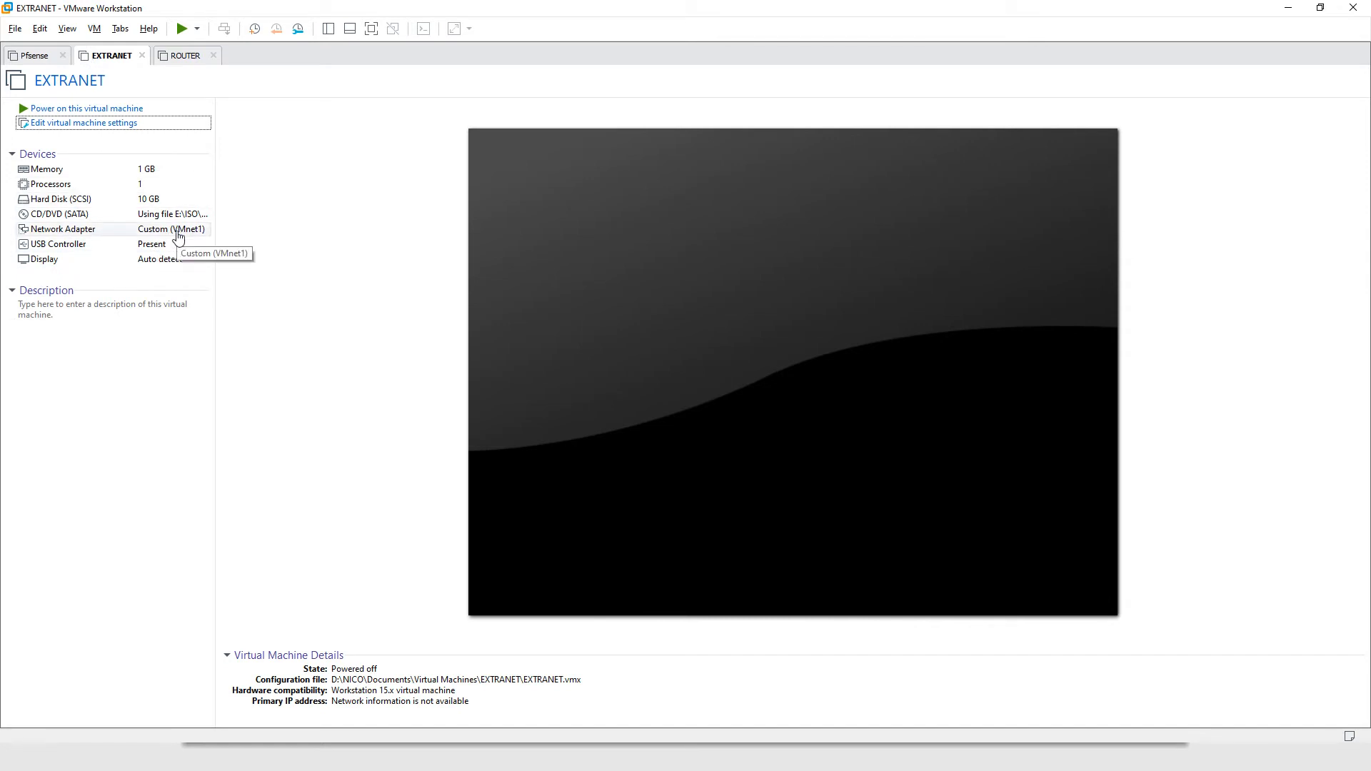
left_click(37, 55)
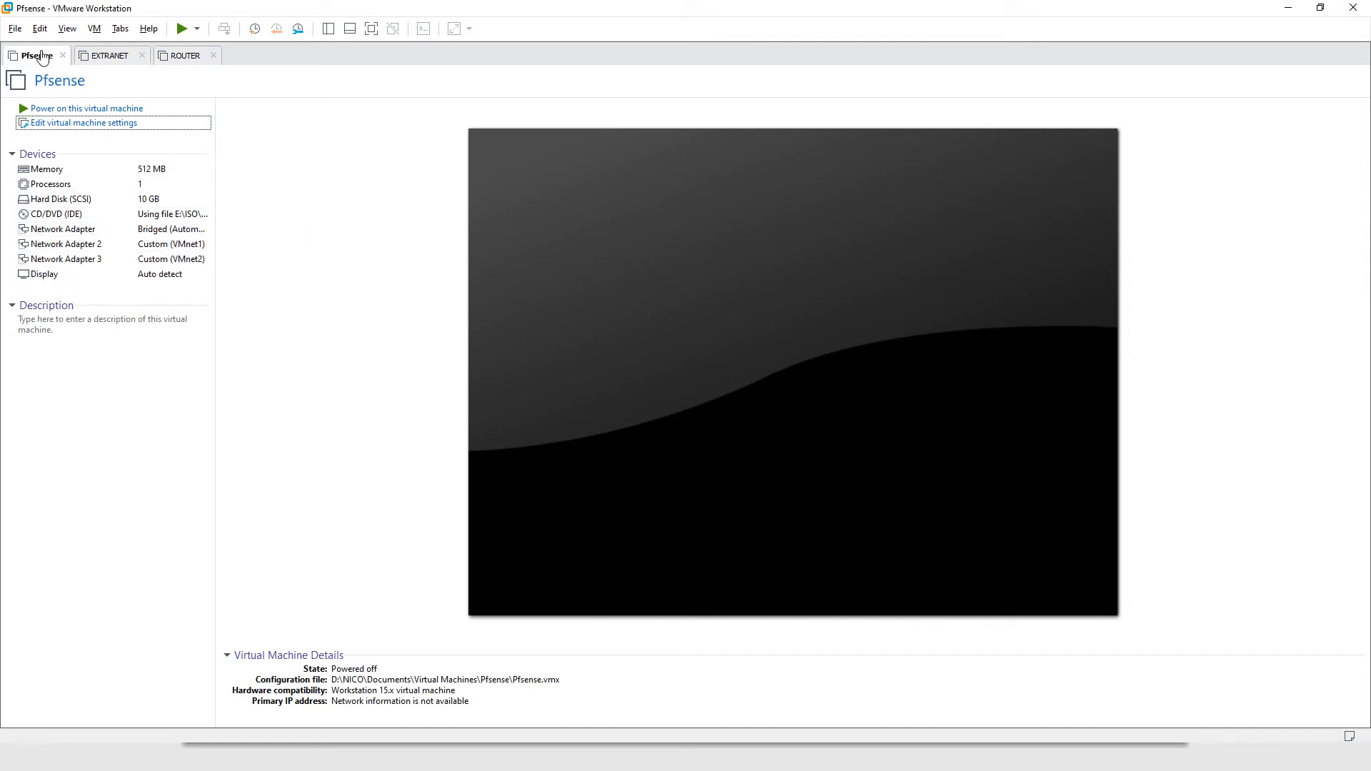
left_click(183, 58)
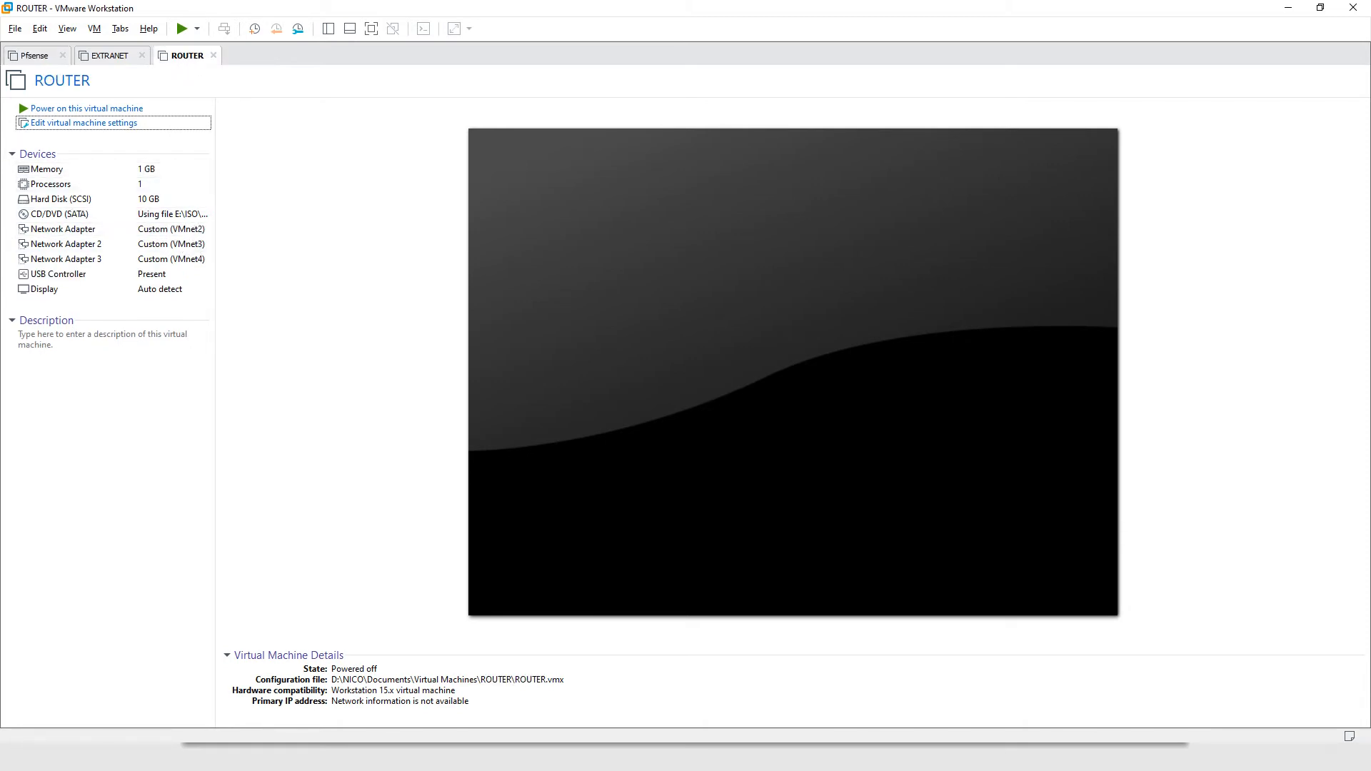
key("alt+Tab")
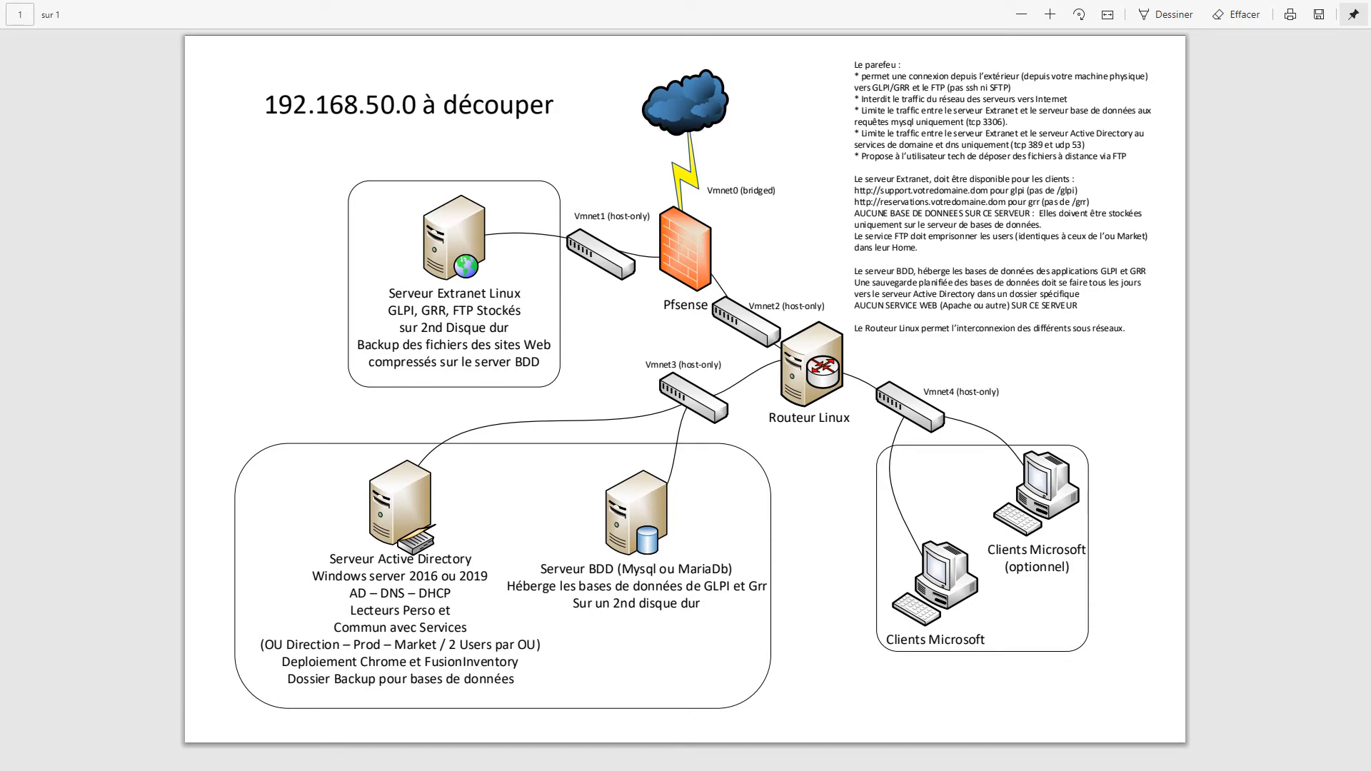
key("alt+Tab")
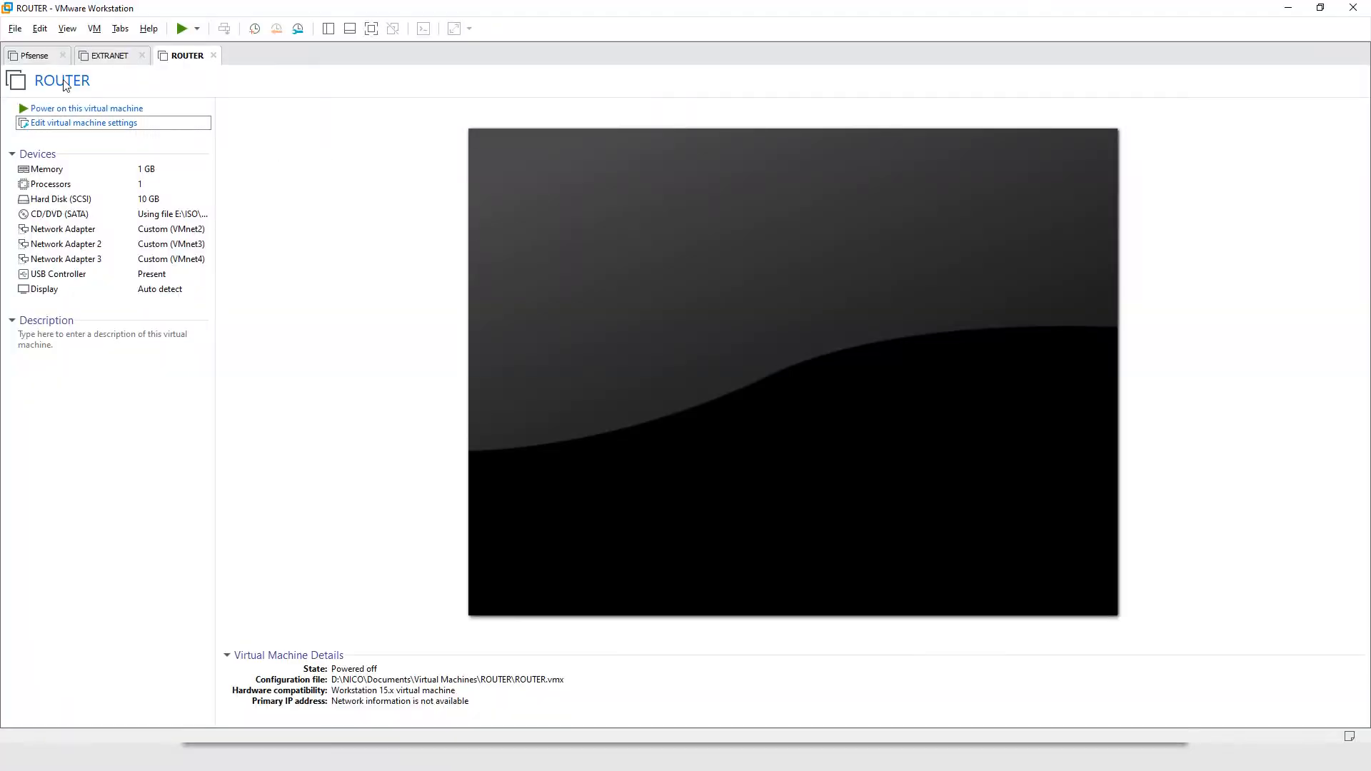
- Start a new typical virtual machine with the operating system installed later, and choose Microsoft Windows, Windows Server 2016 as the guest
left_click(15, 29)
key("Escape")
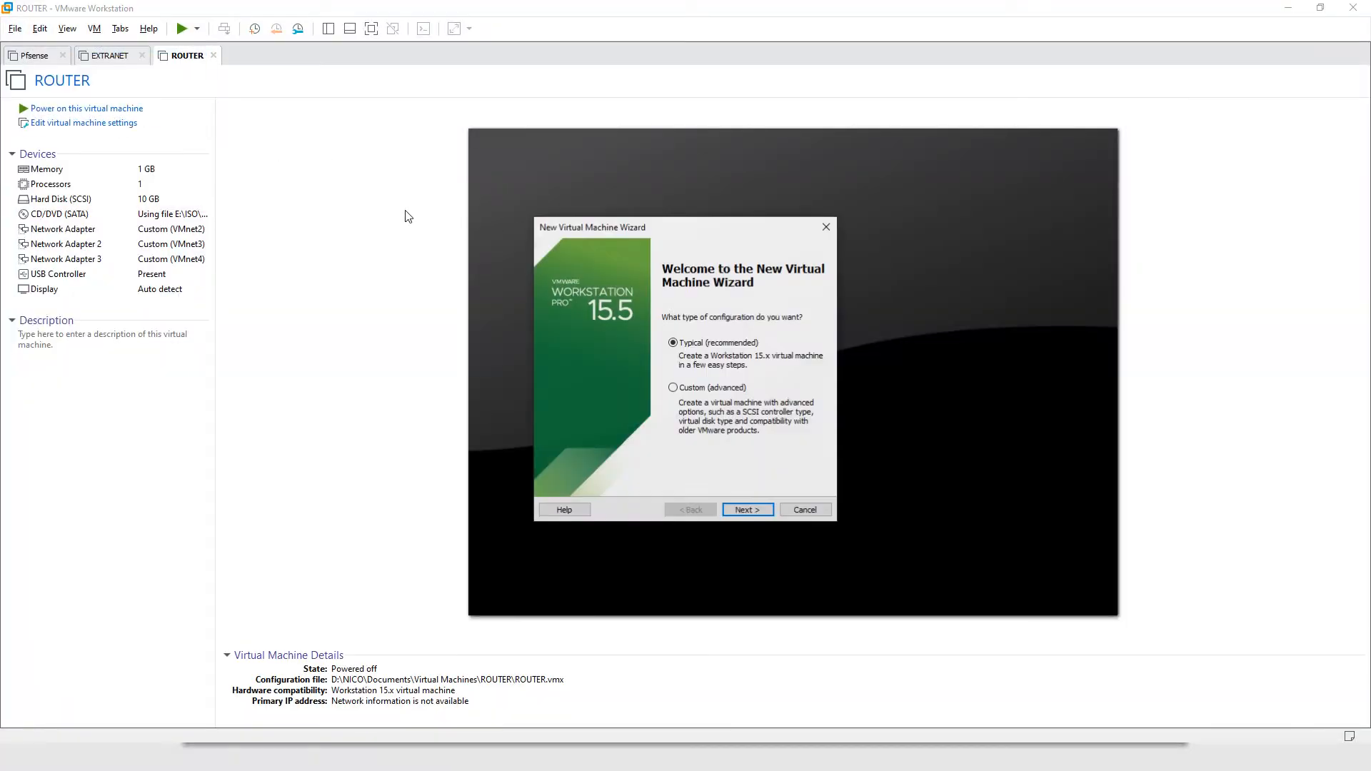
left_click(747, 511)
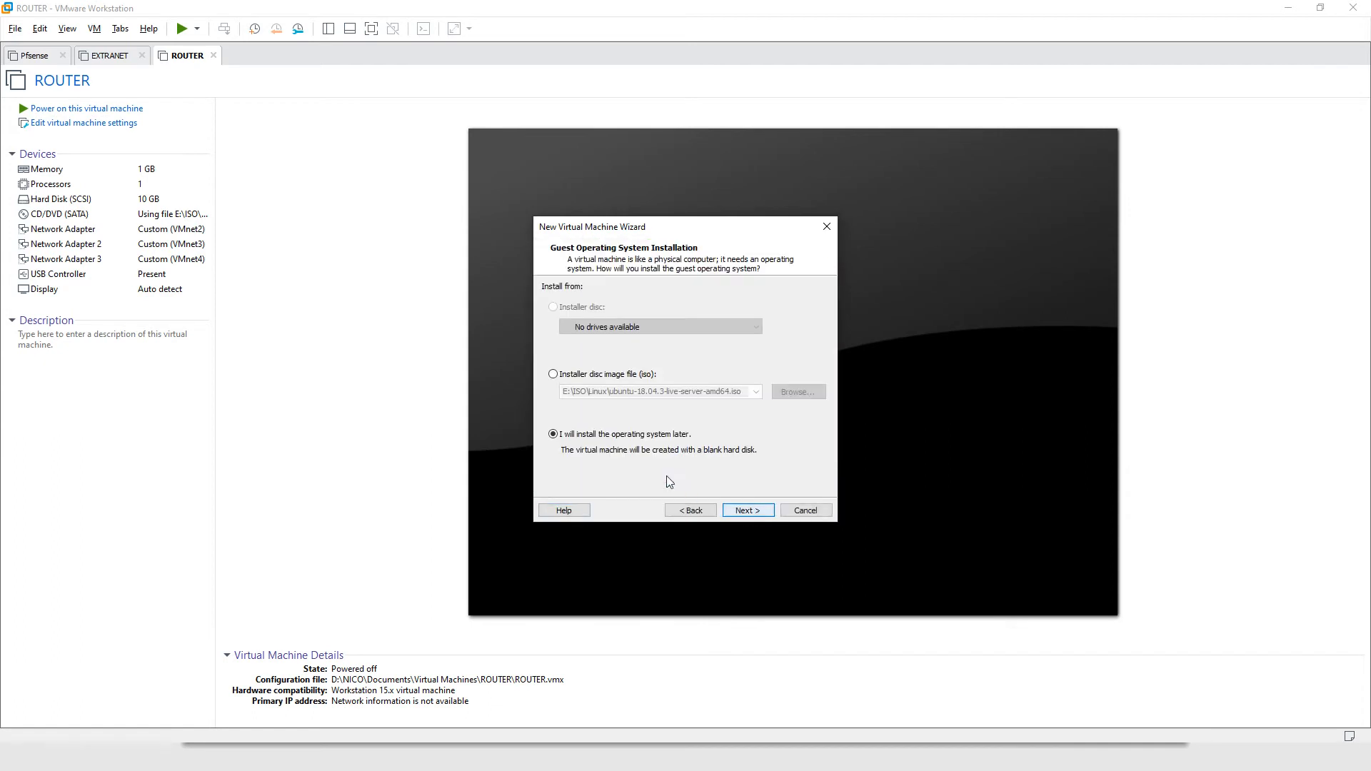
left_click(760, 510)
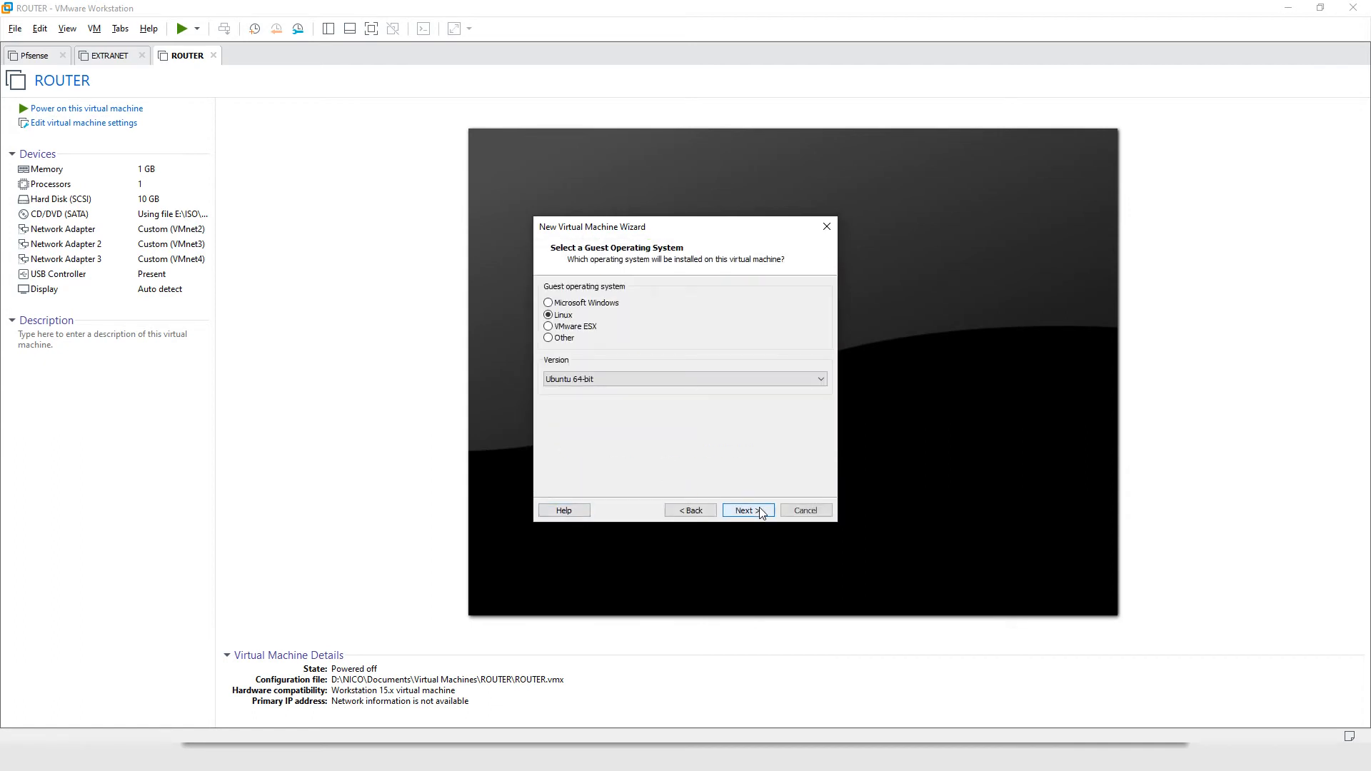
left_click(568, 305)
left_click(598, 379)
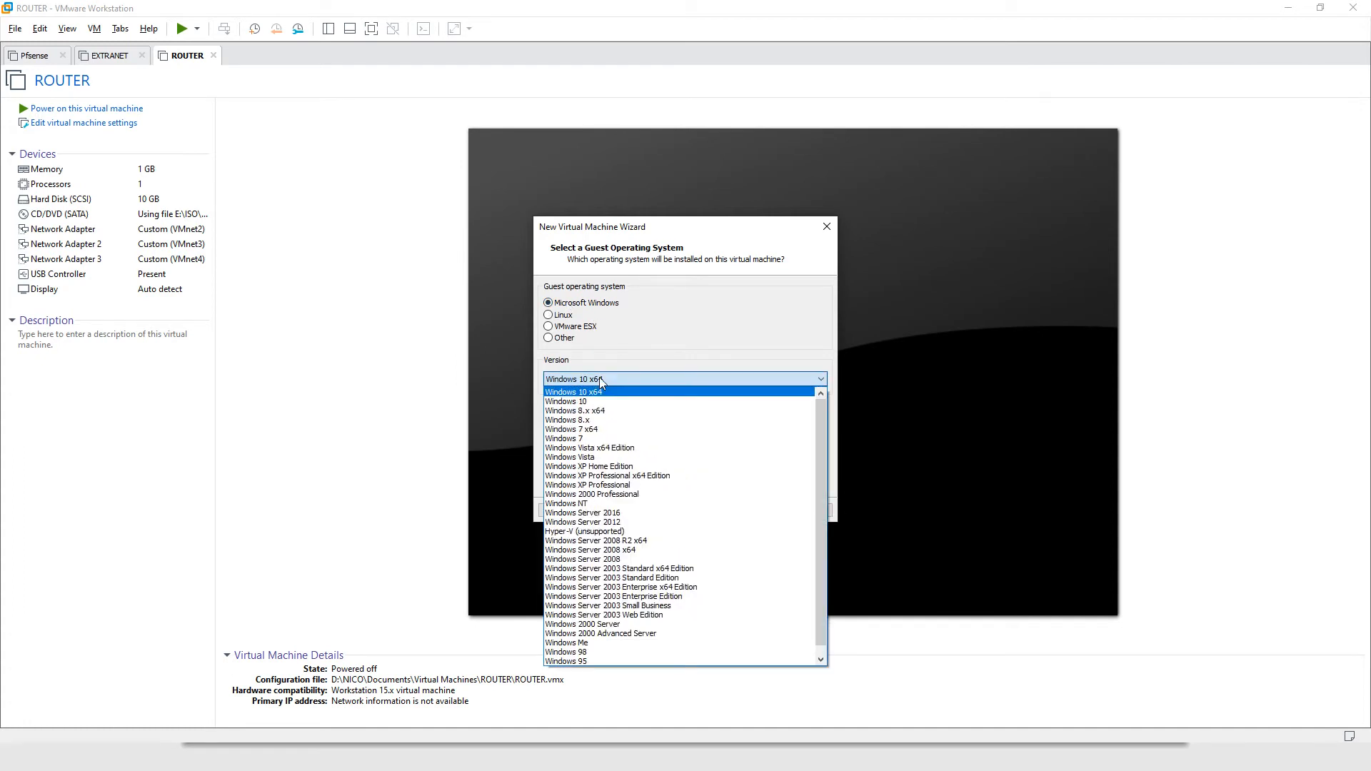
left_click(629, 513)
left_click(752, 513)
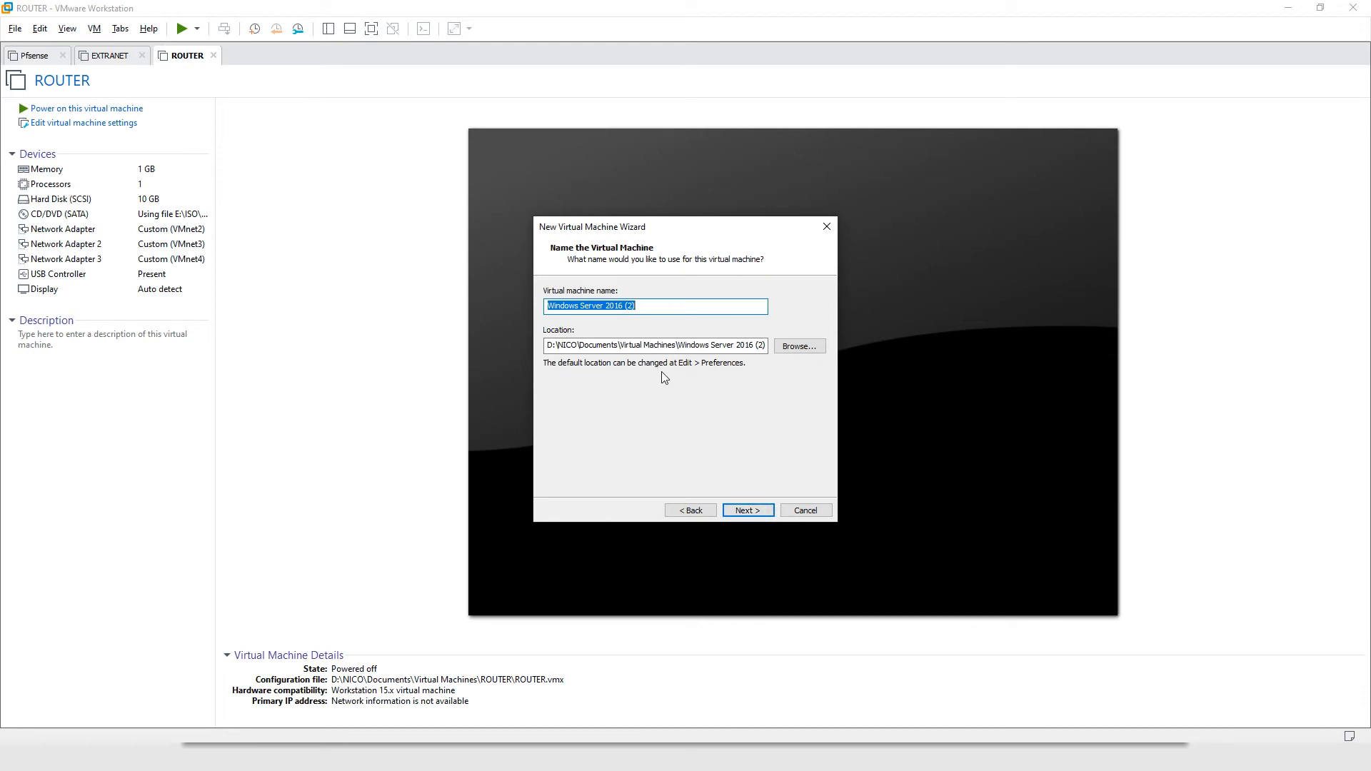
- Name the new machine SERVERAD, store its 60 GB virtual disk as a single file, and create the machine
type("SERVERAD")
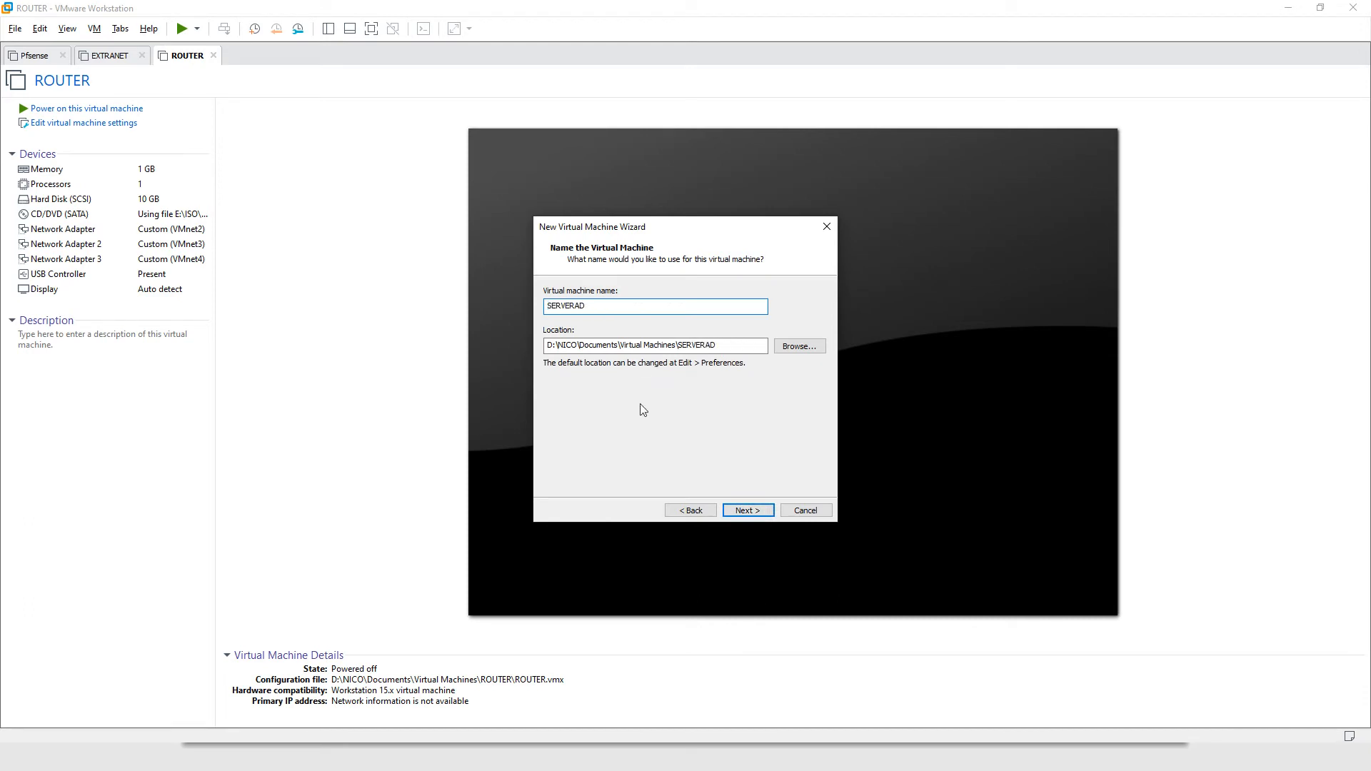
left_click(743, 509)
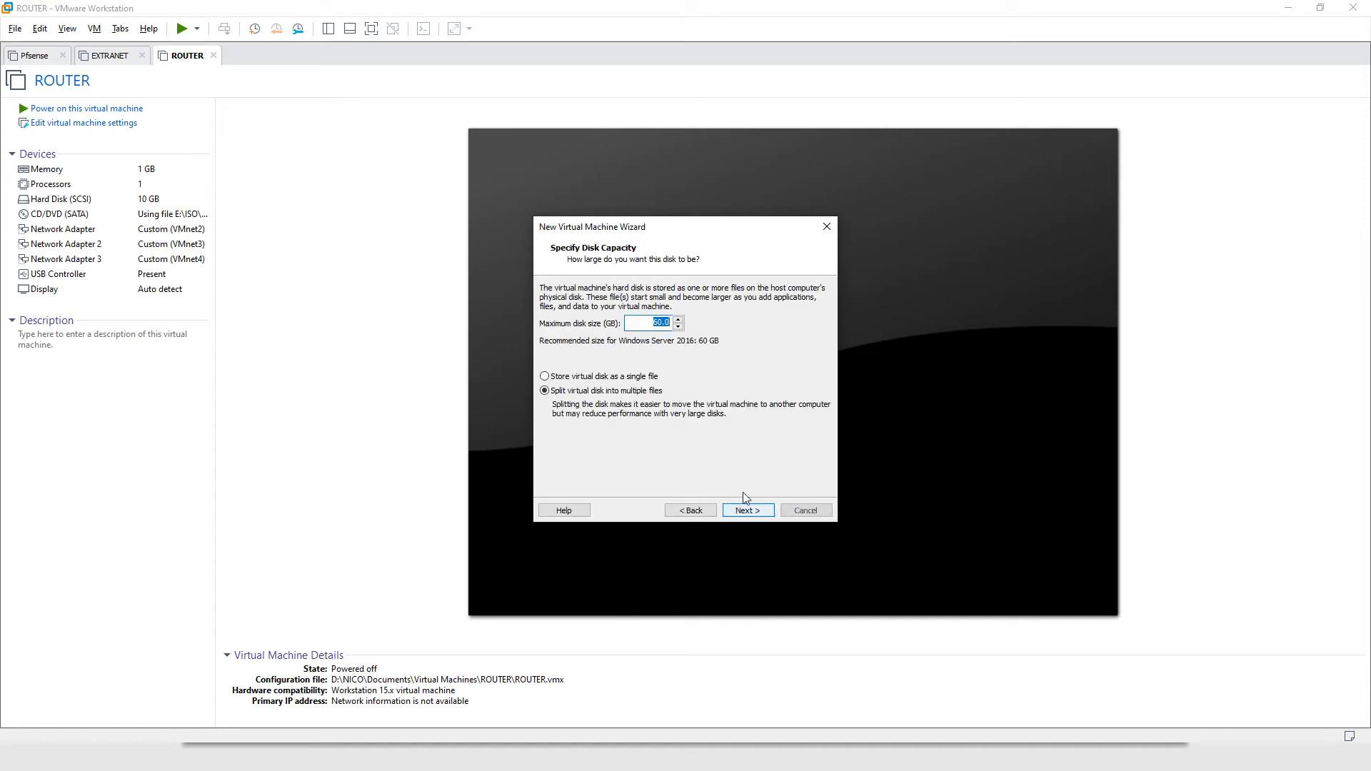
left_click(552, 377)
left_click(744, 511)
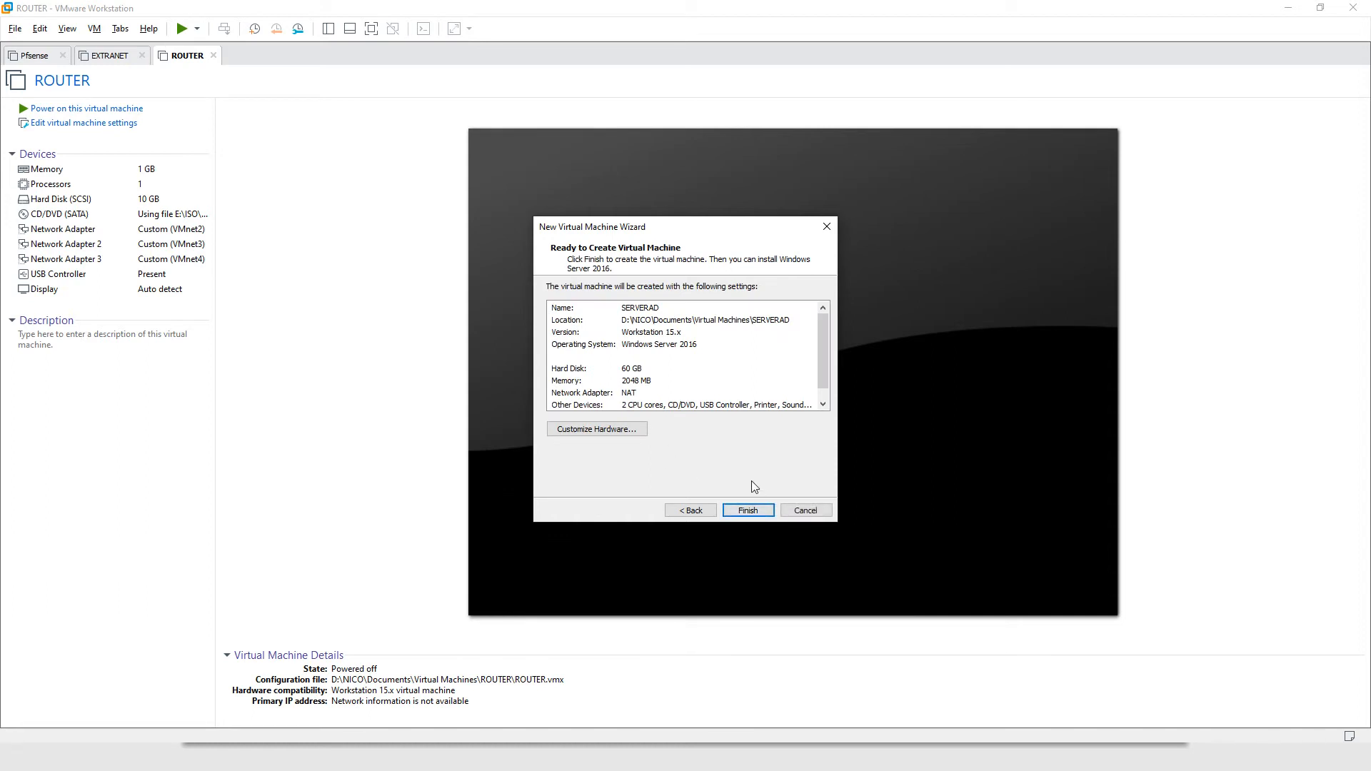
left_click(748, 511)
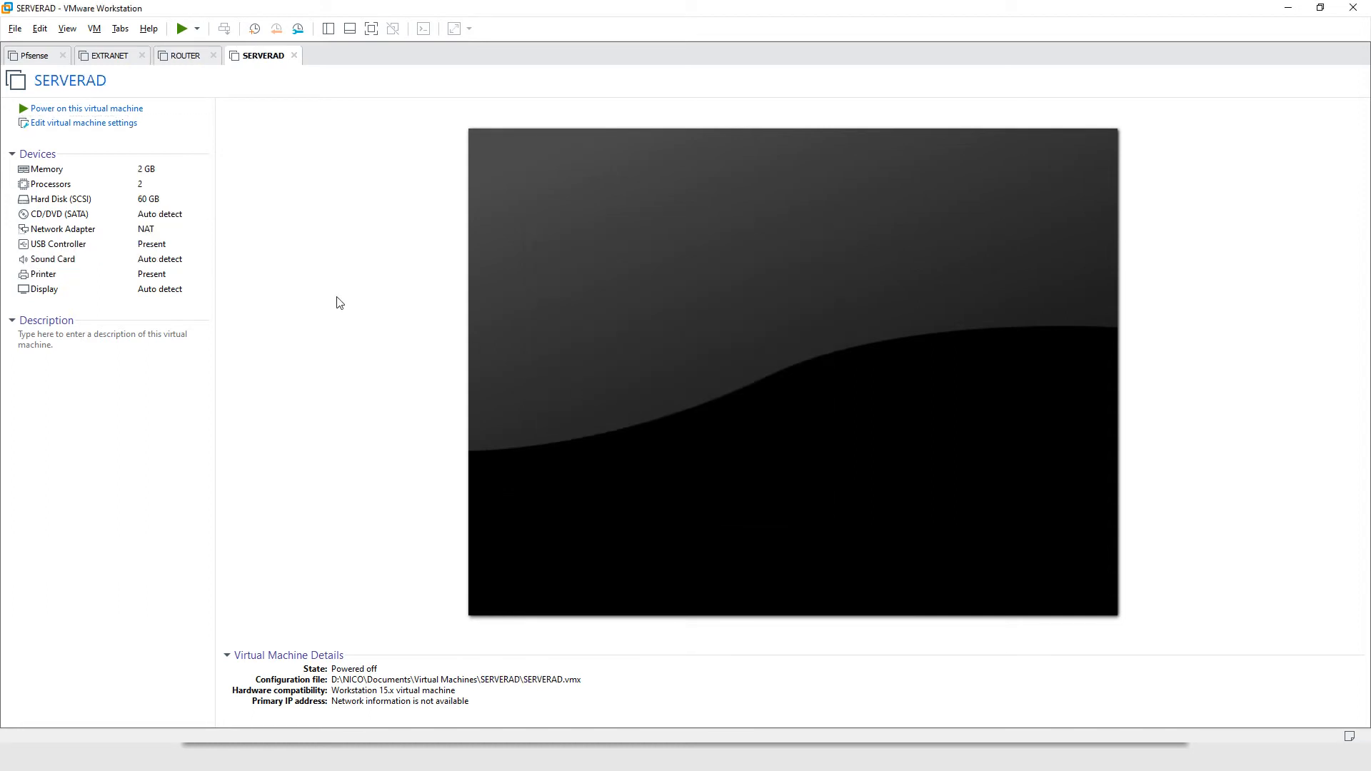
- Consult the network diagram and connect the SERVERAD machine's network adapter to the custom network VMnet3 (Host-only)
left_click(79, 123)
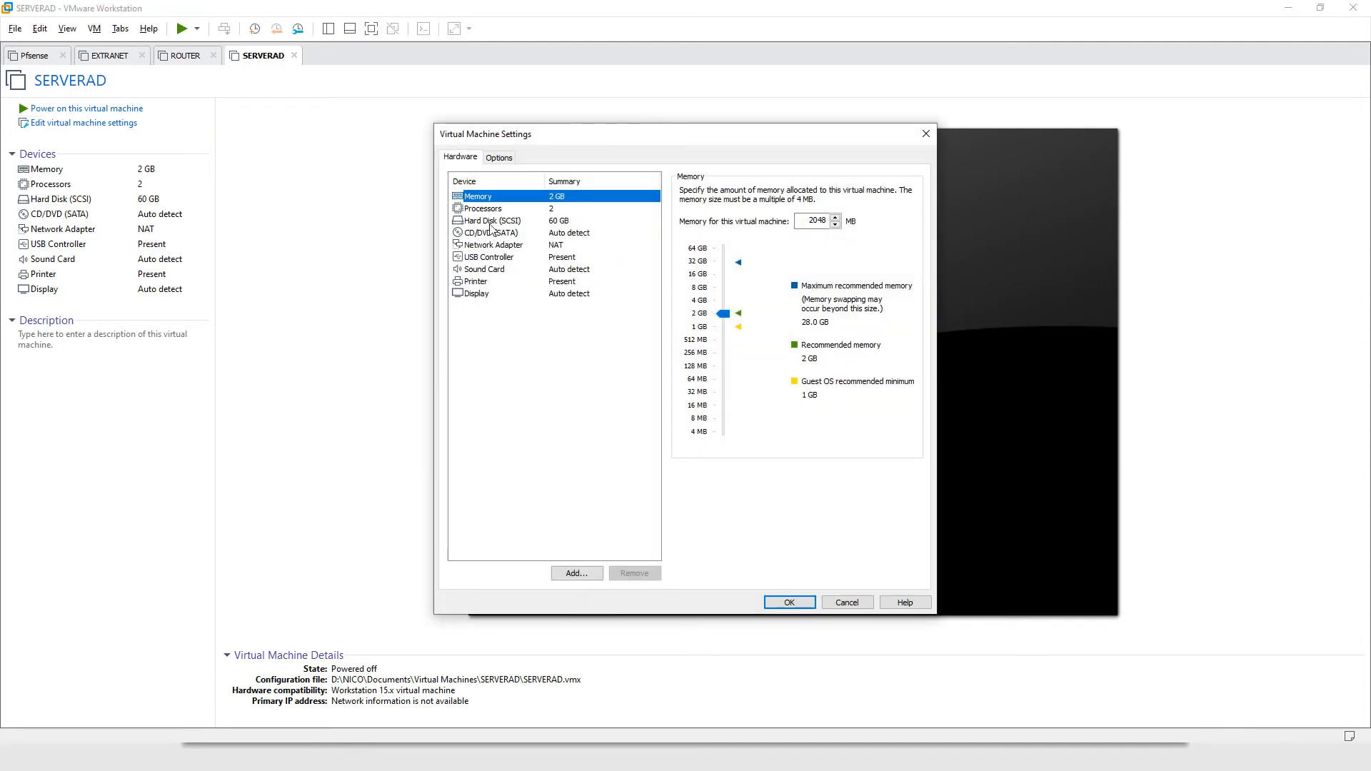
left_click(494, 246)
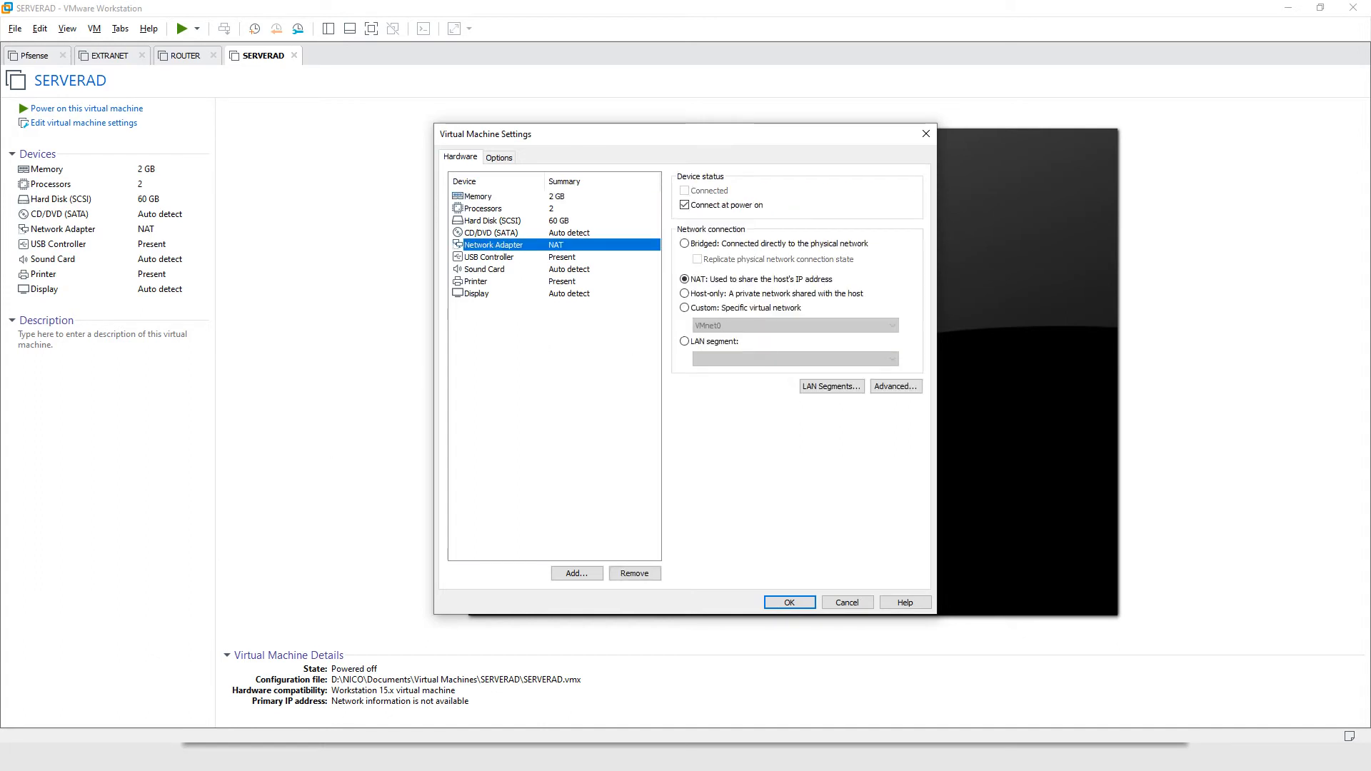
key("alt+Tab")
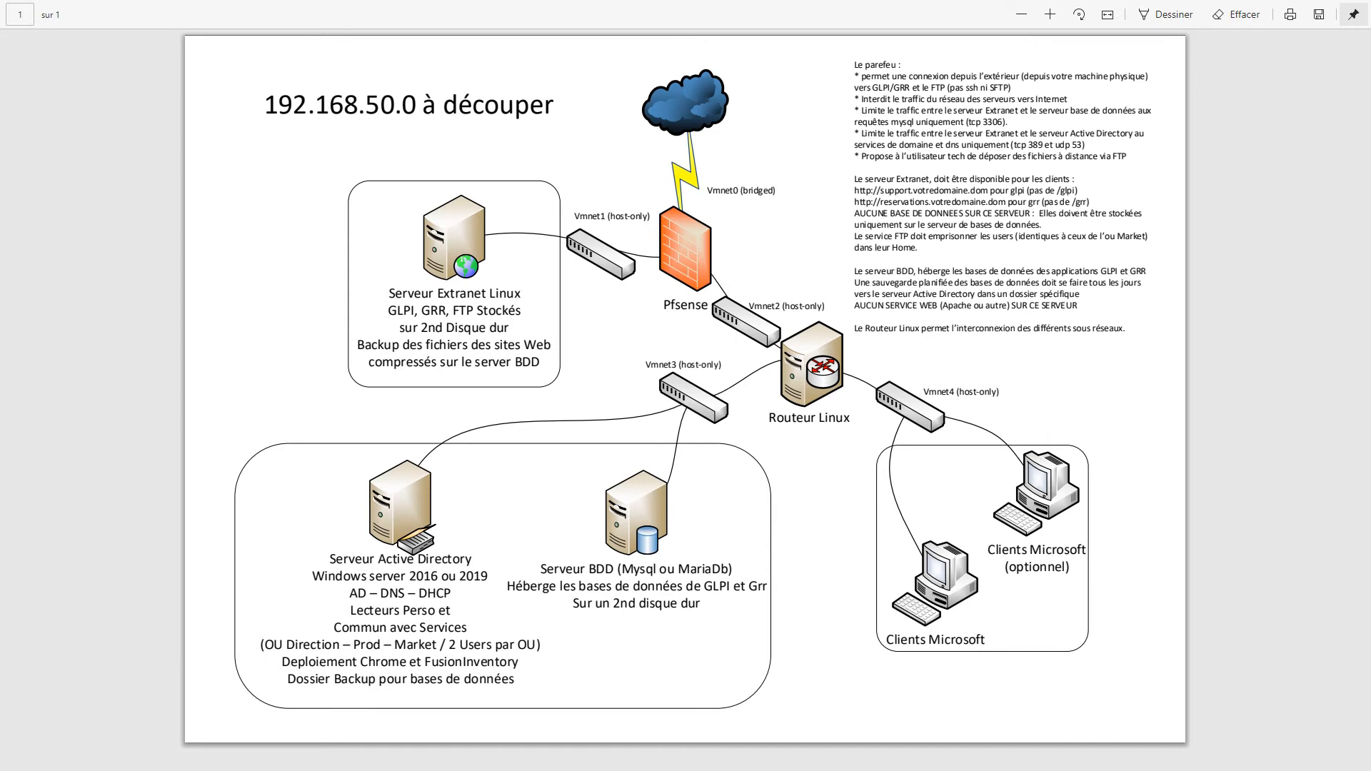
key("alt+Tab")
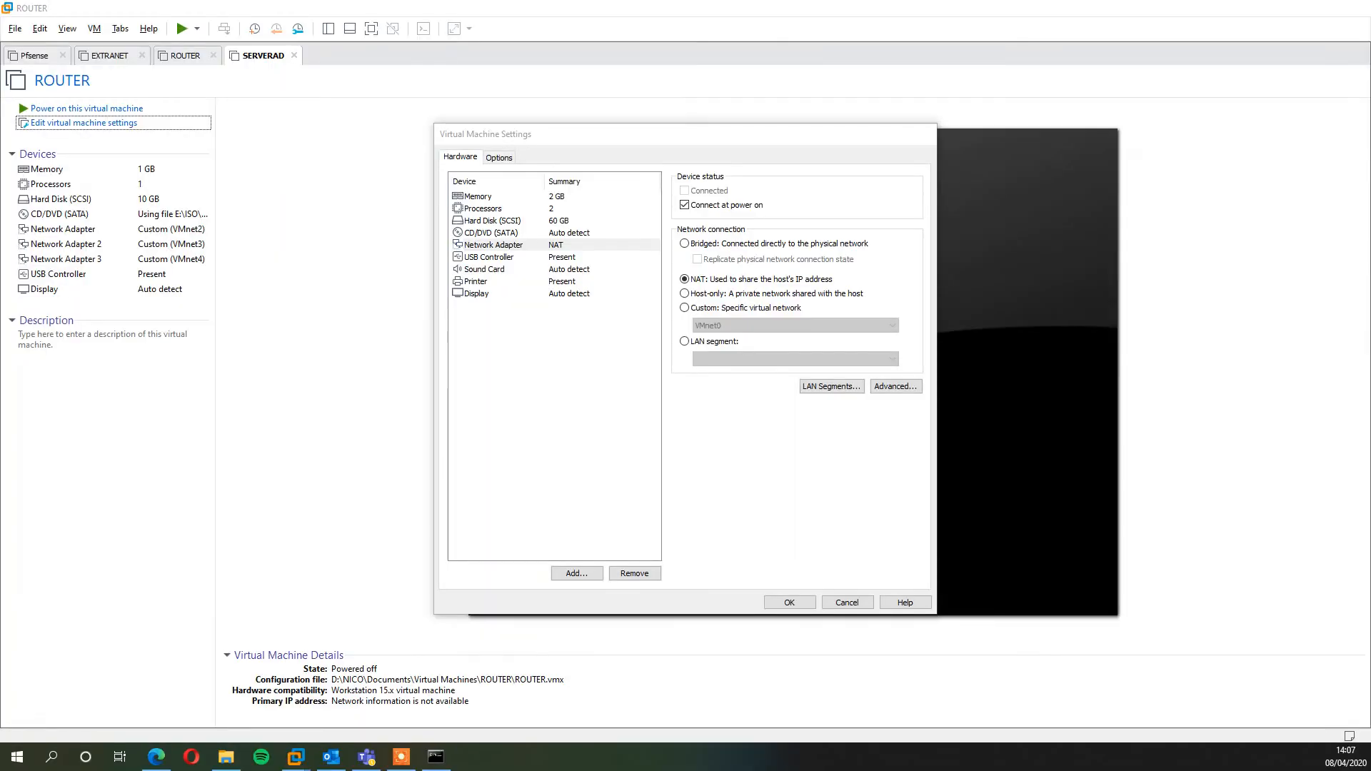
left_click(709, 308)
left_click(715, 326)
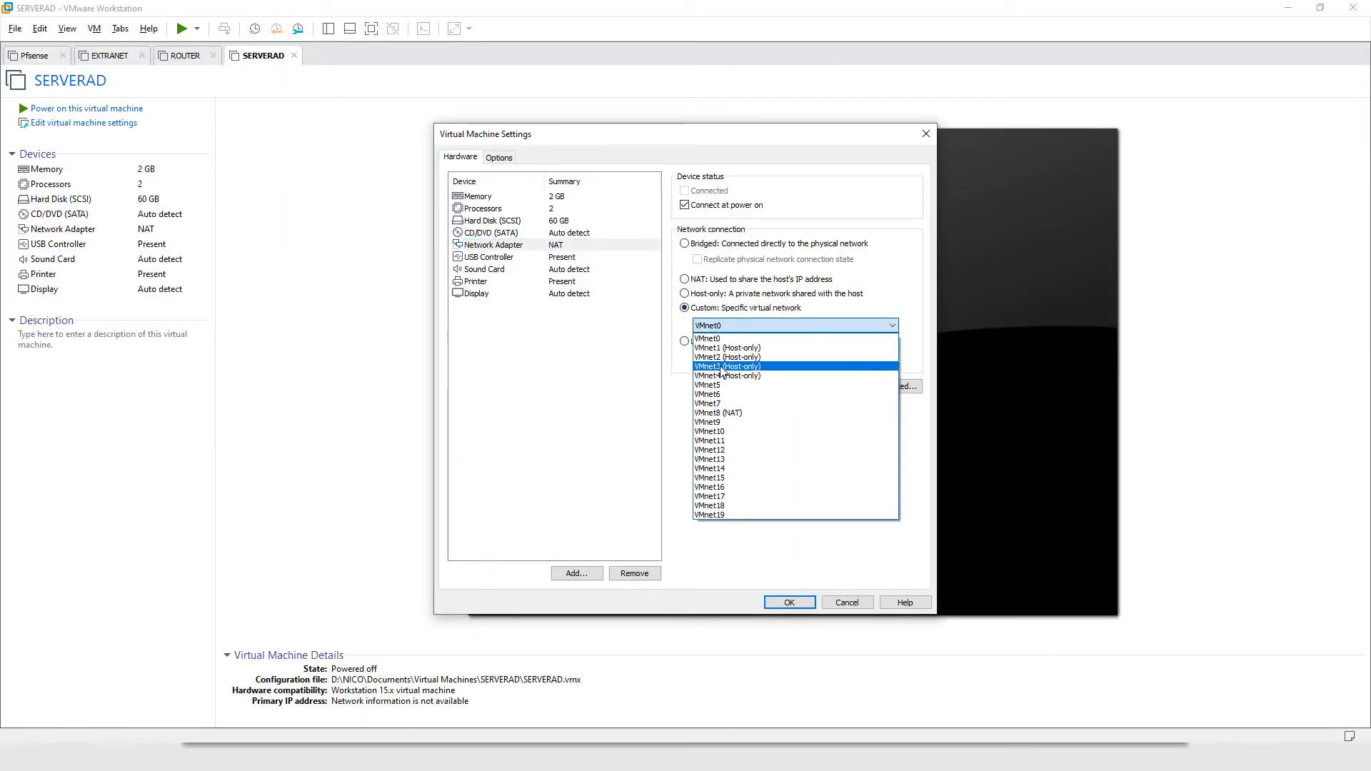
left_click(727, 366)
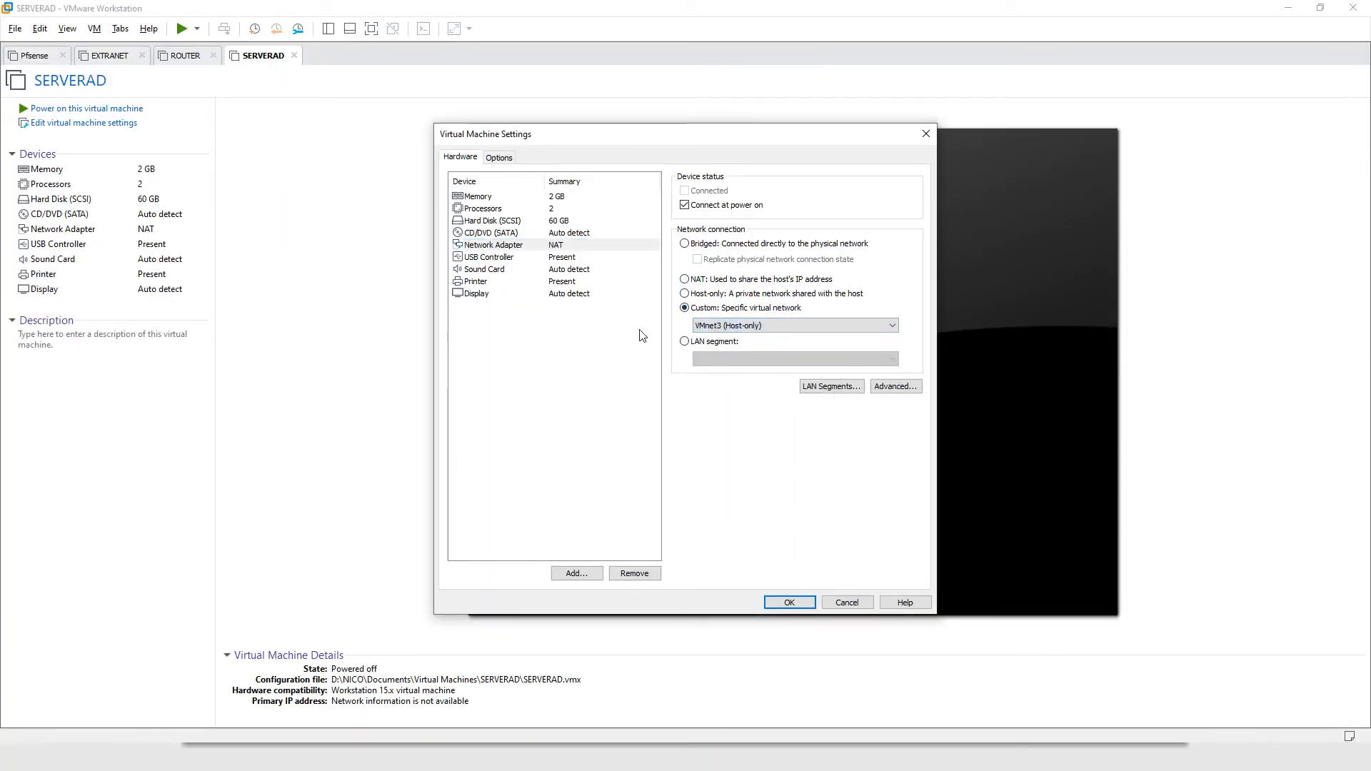
- Remove the printer and the sound card from the SERVERAD machine's hardware
left_click(482, 283)
left_click(637, 575)
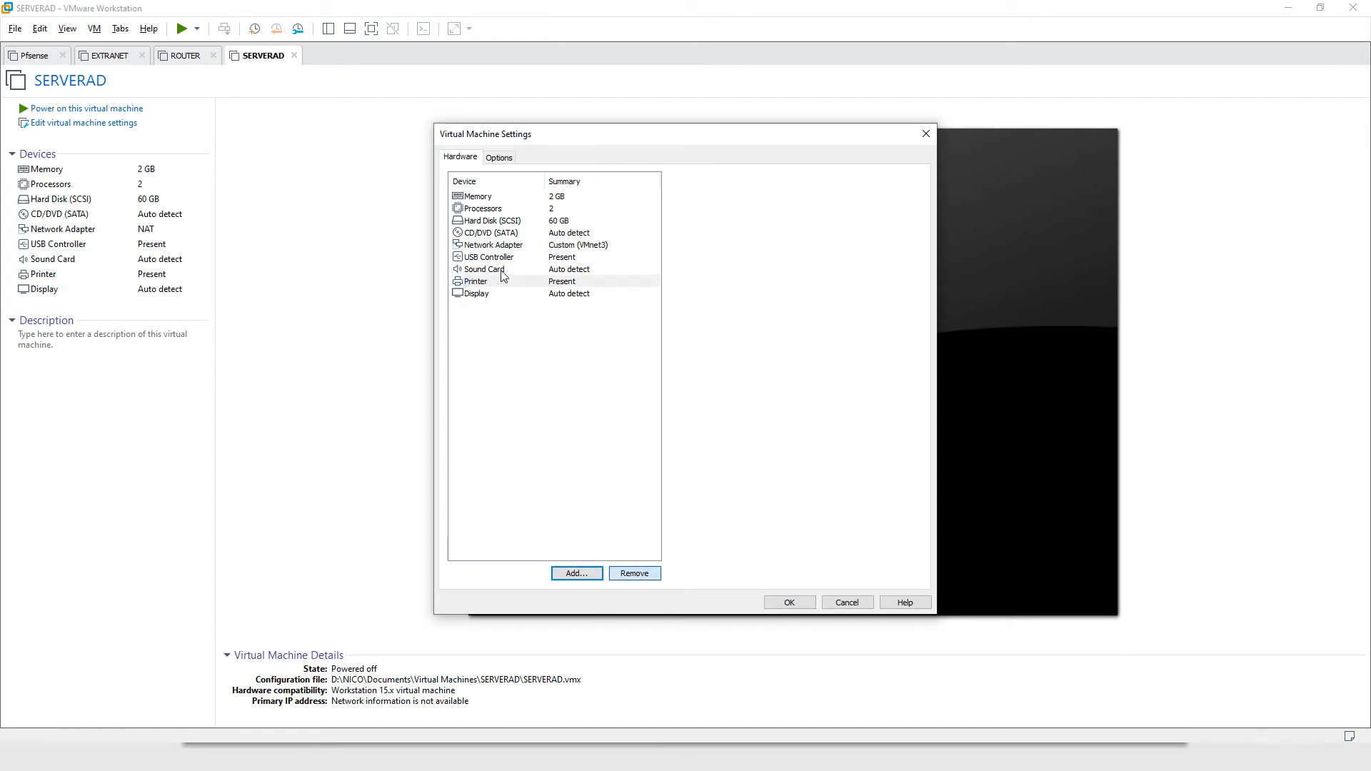
left_click(503, 270)
left_click(633, 573)
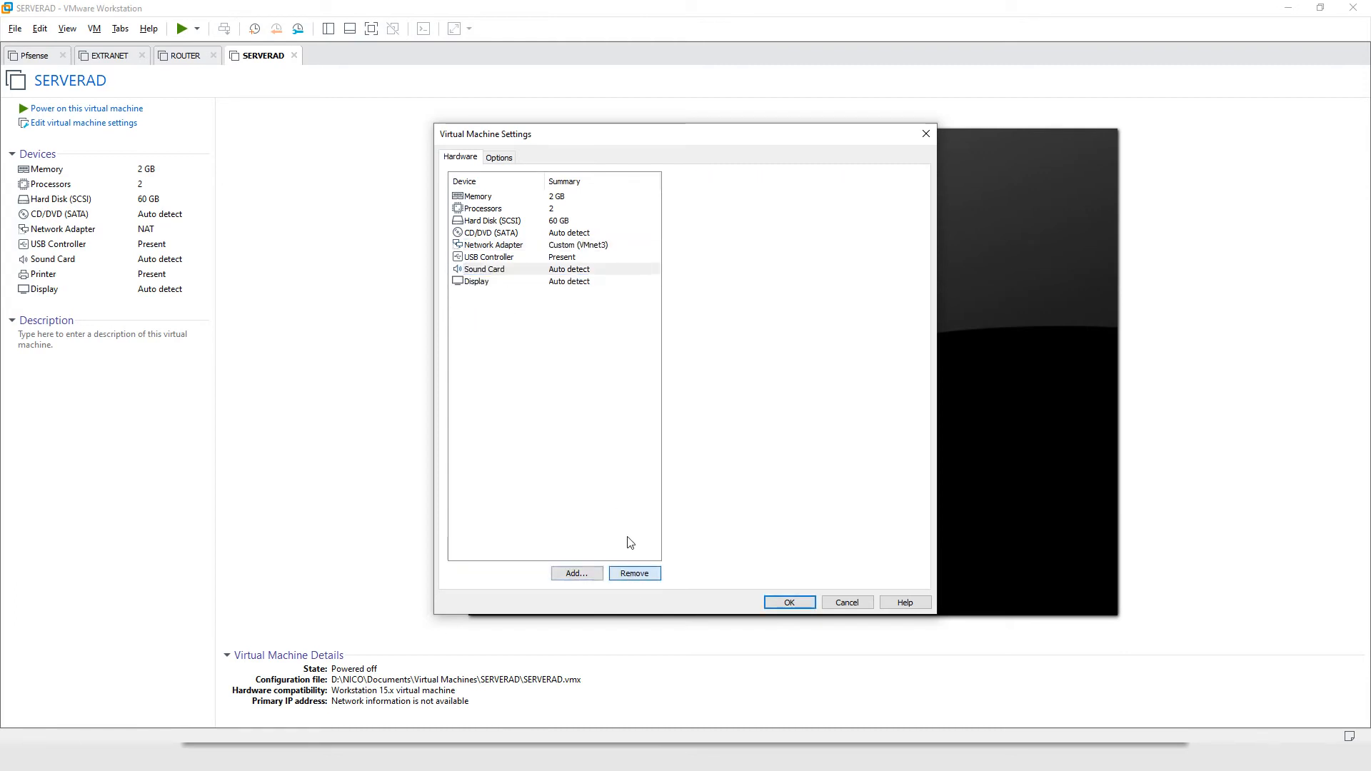
left_click(490, 282)
- Set the SERVERAD machine's CD/DVD drive to use an ISO image file and browse the images in E:\ISO\Windows
left_click(498, 237)
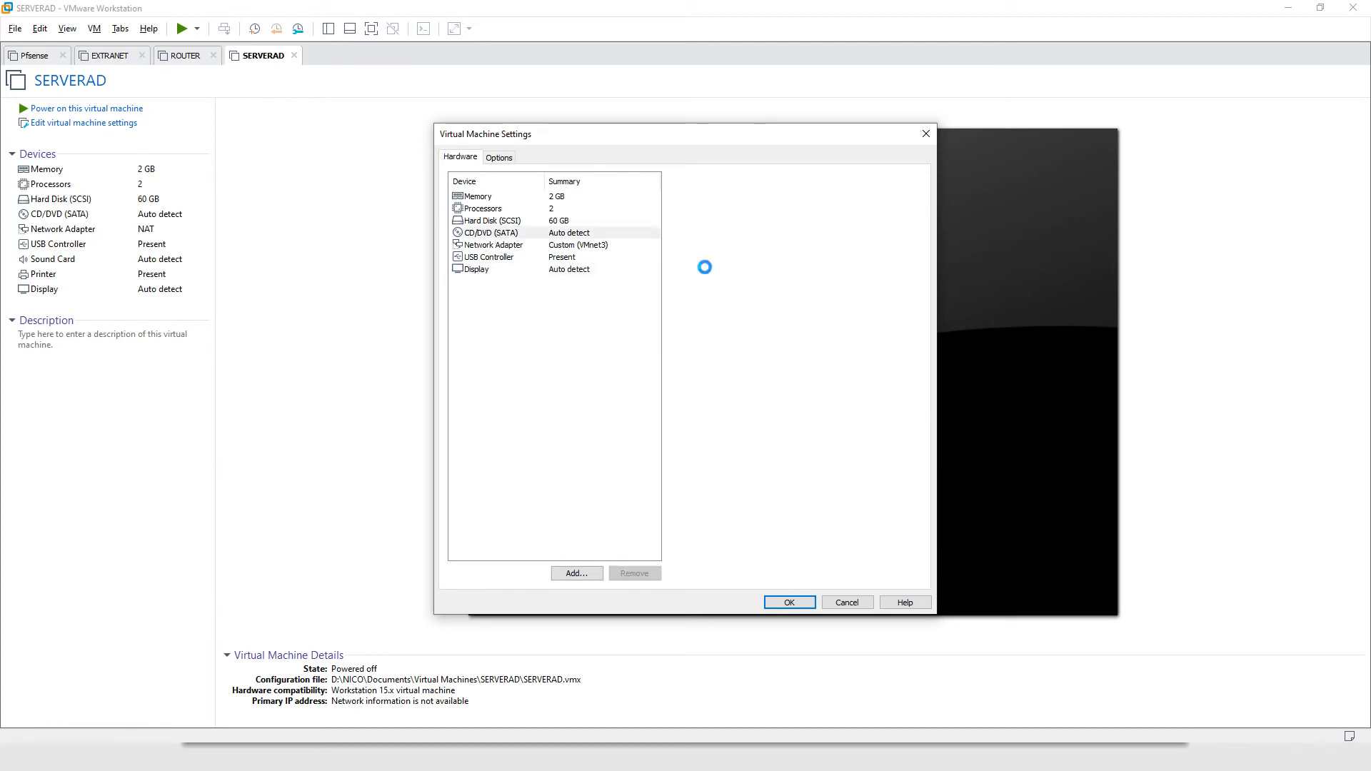
left_click(686, 278)
left_click(896, 298)
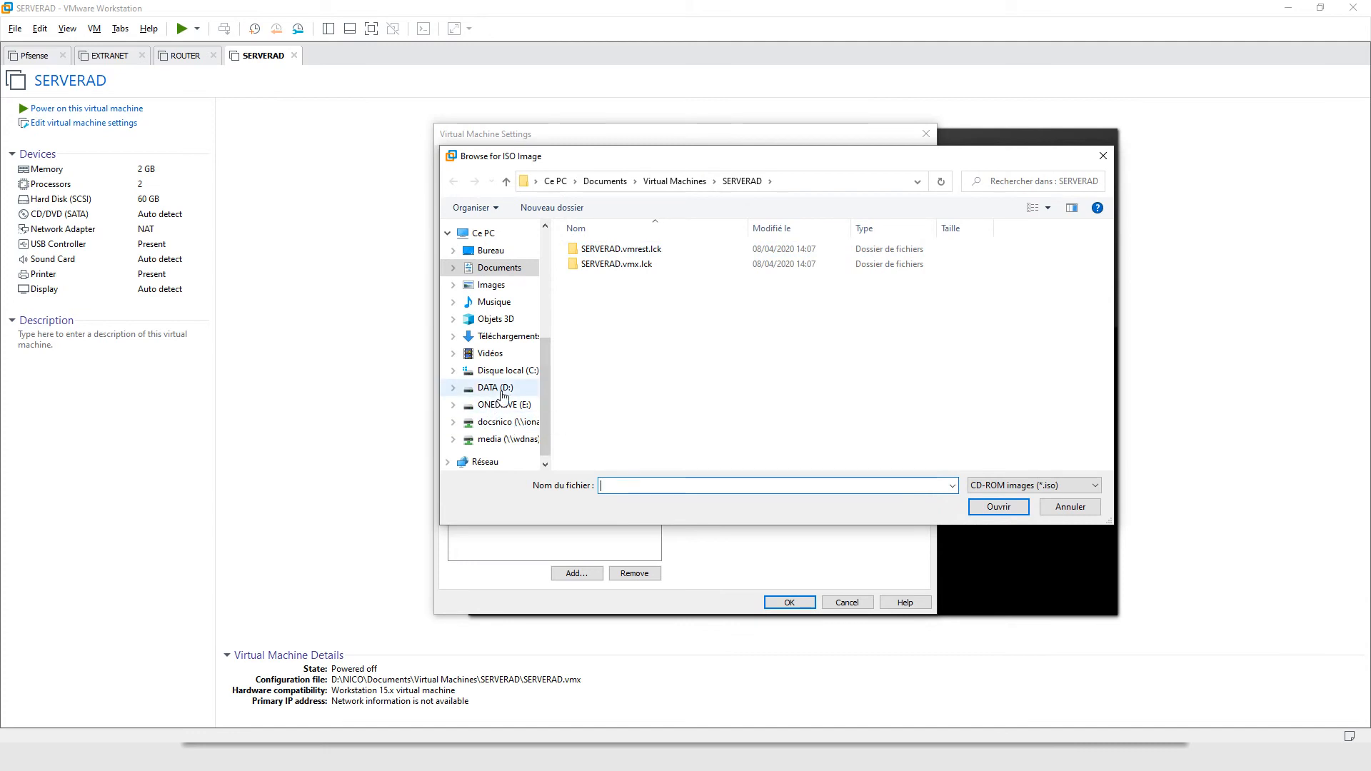
left_click(497, 408)
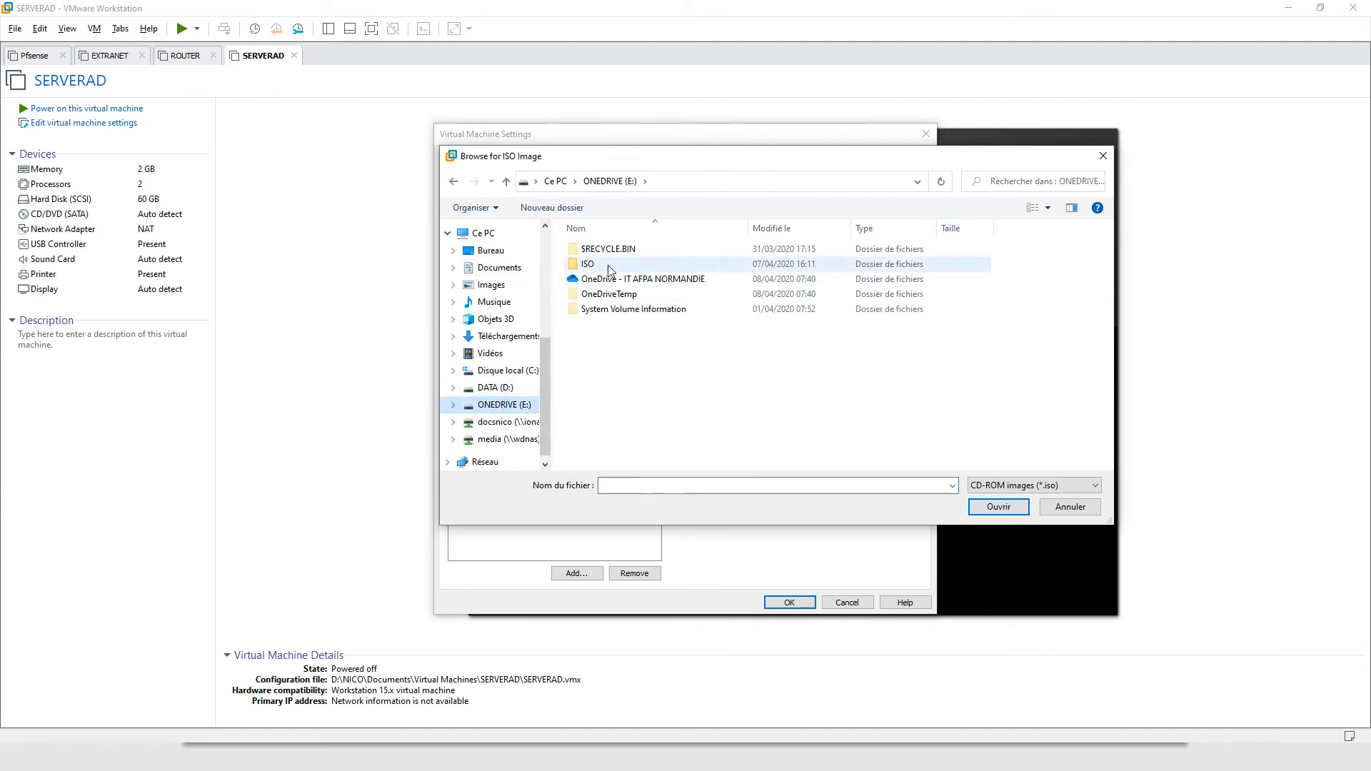
double_click(592, 264)
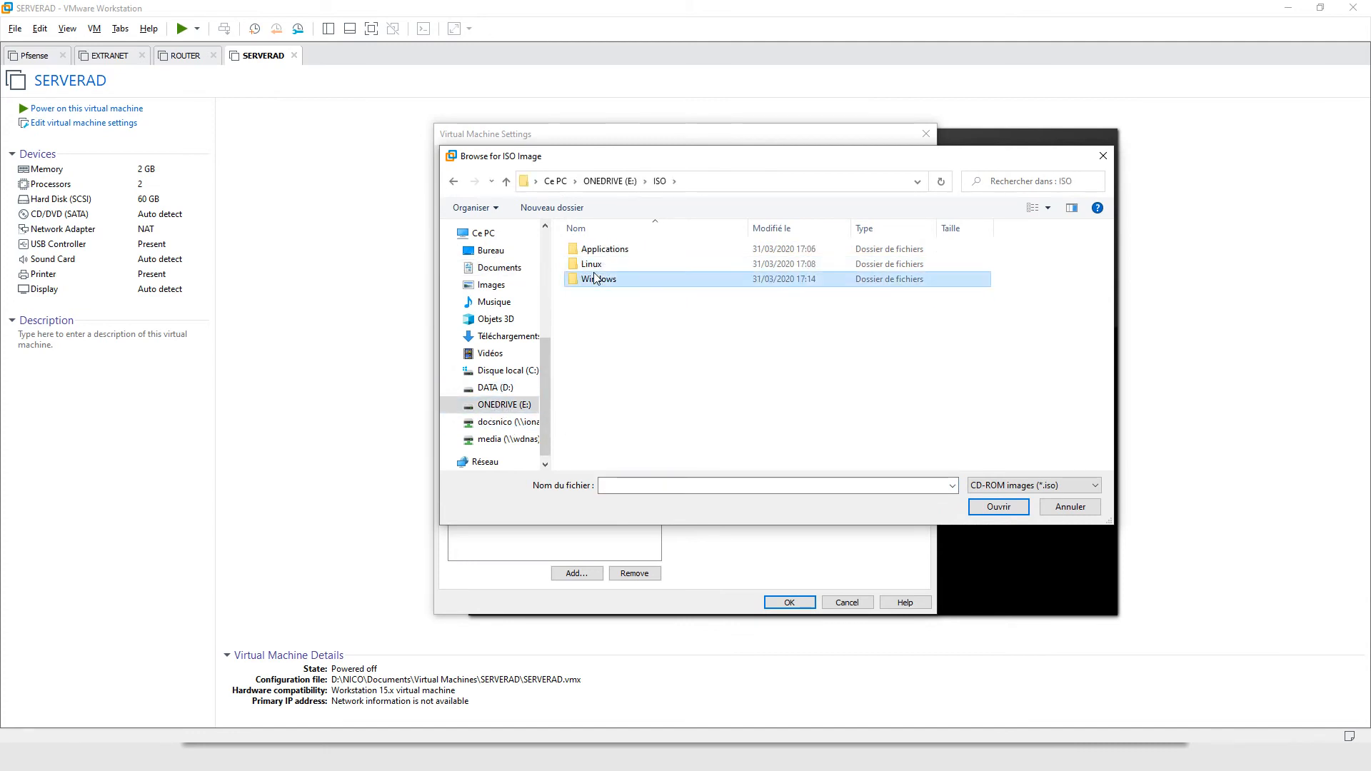
double_click(599, 280)
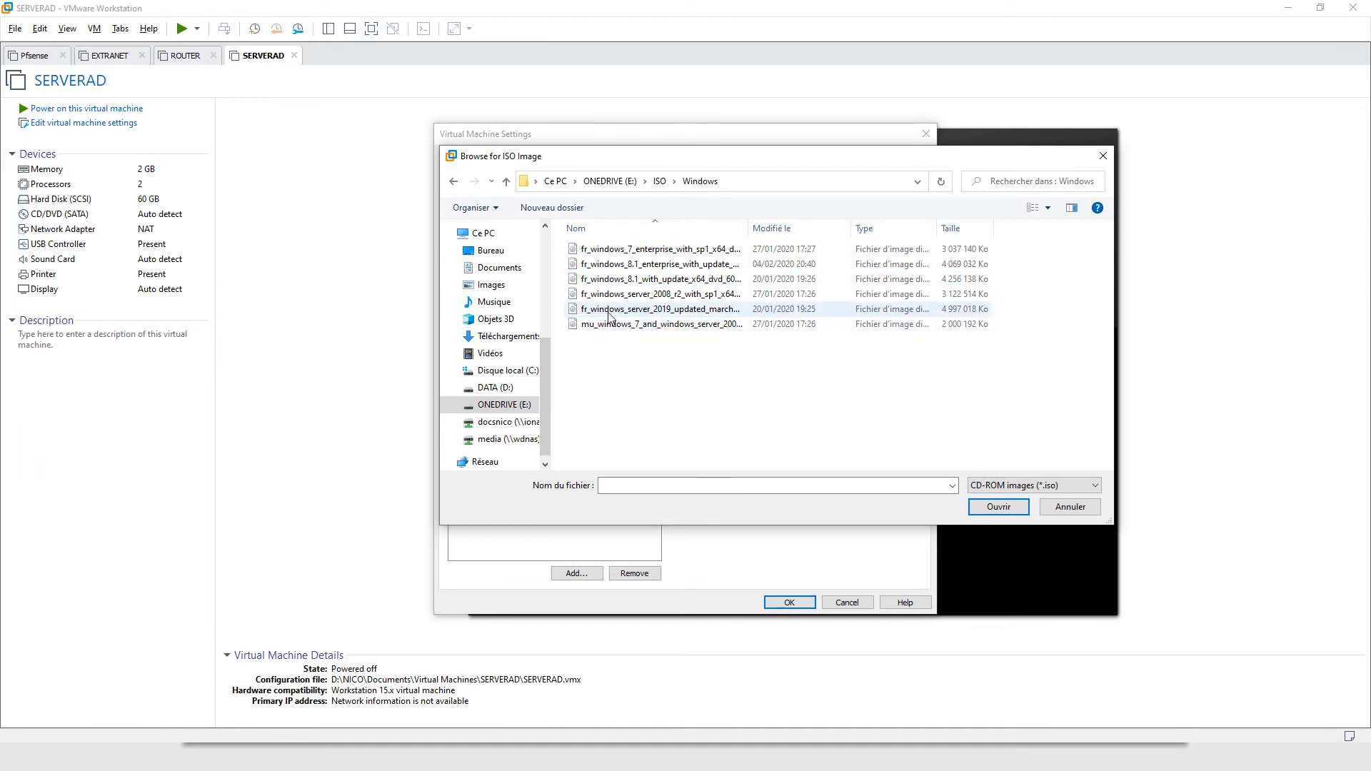
- Load the fr_windows_server_2016_updated_feb_2018_x64_dvd_11636707 ISO from E:\OneDrive - IT AFPA NORMANDIE\Download\Iso and save the SERVERAD settings
left_click(494, 388)
left_click(502, 405)
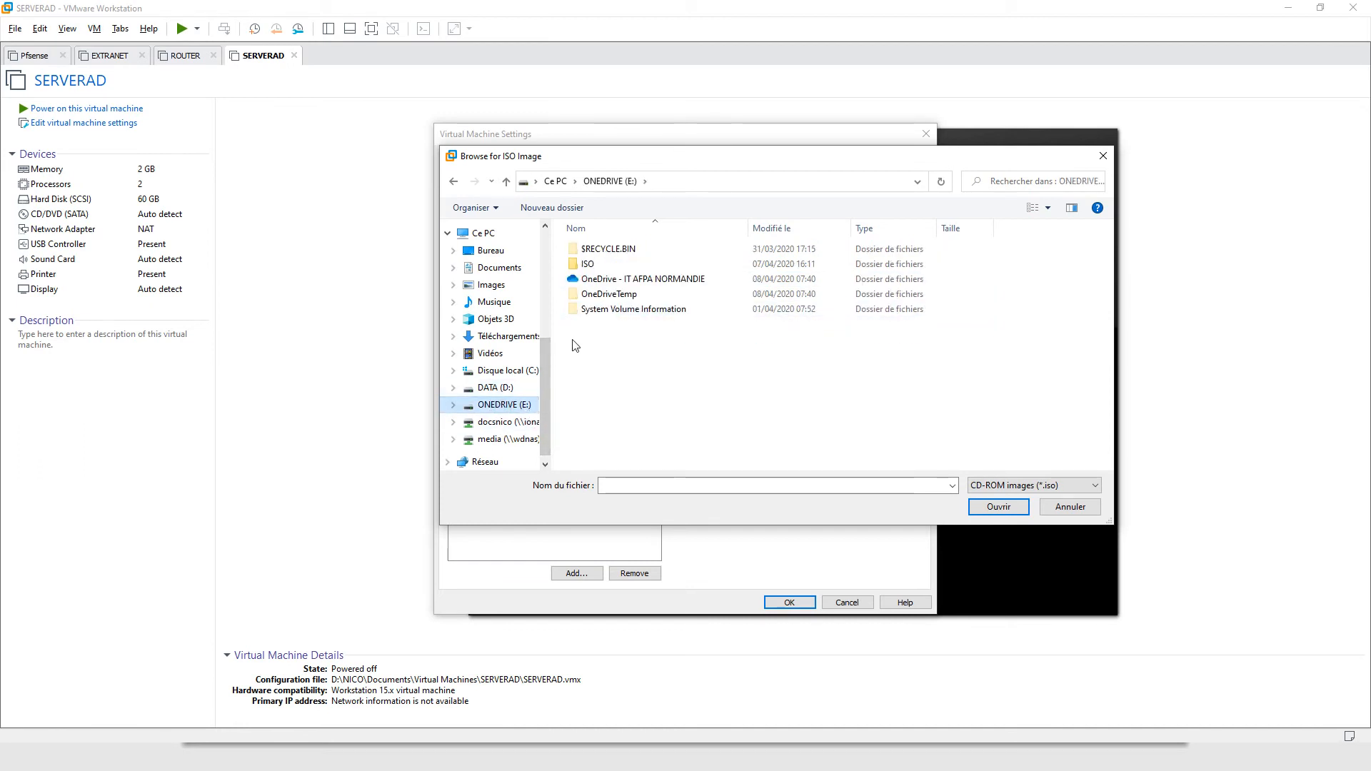
left_click(599, 284)
double_click(598, 284)
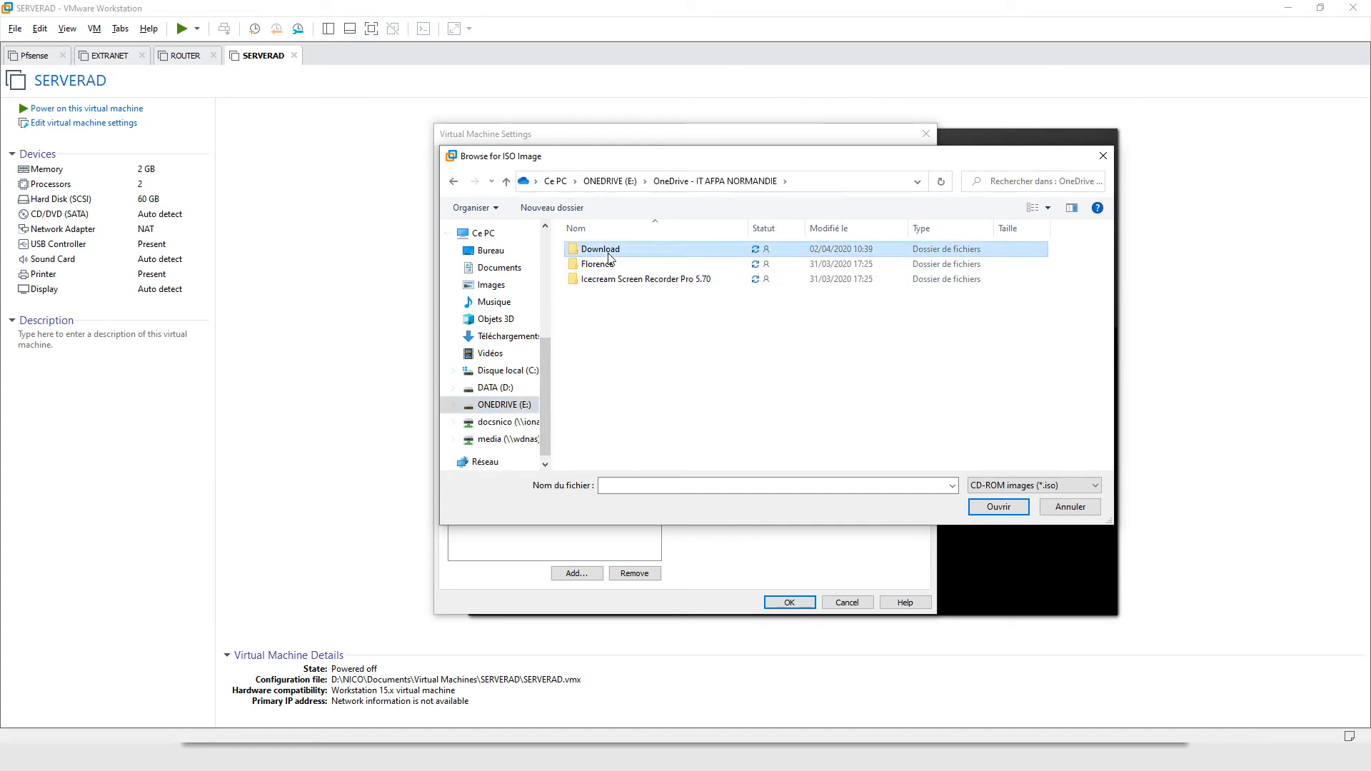
double_click(604, 250)
double_click(587, 280)
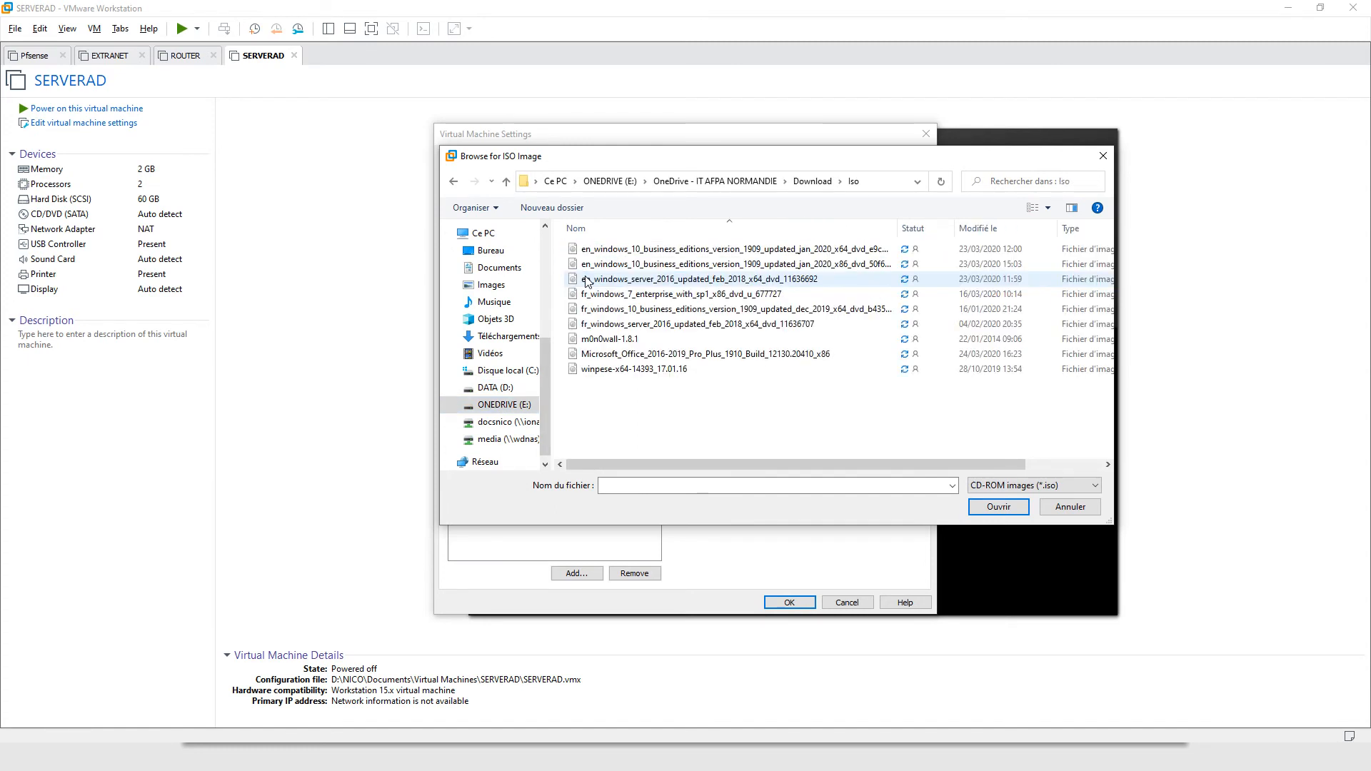
double_click(653, 325)
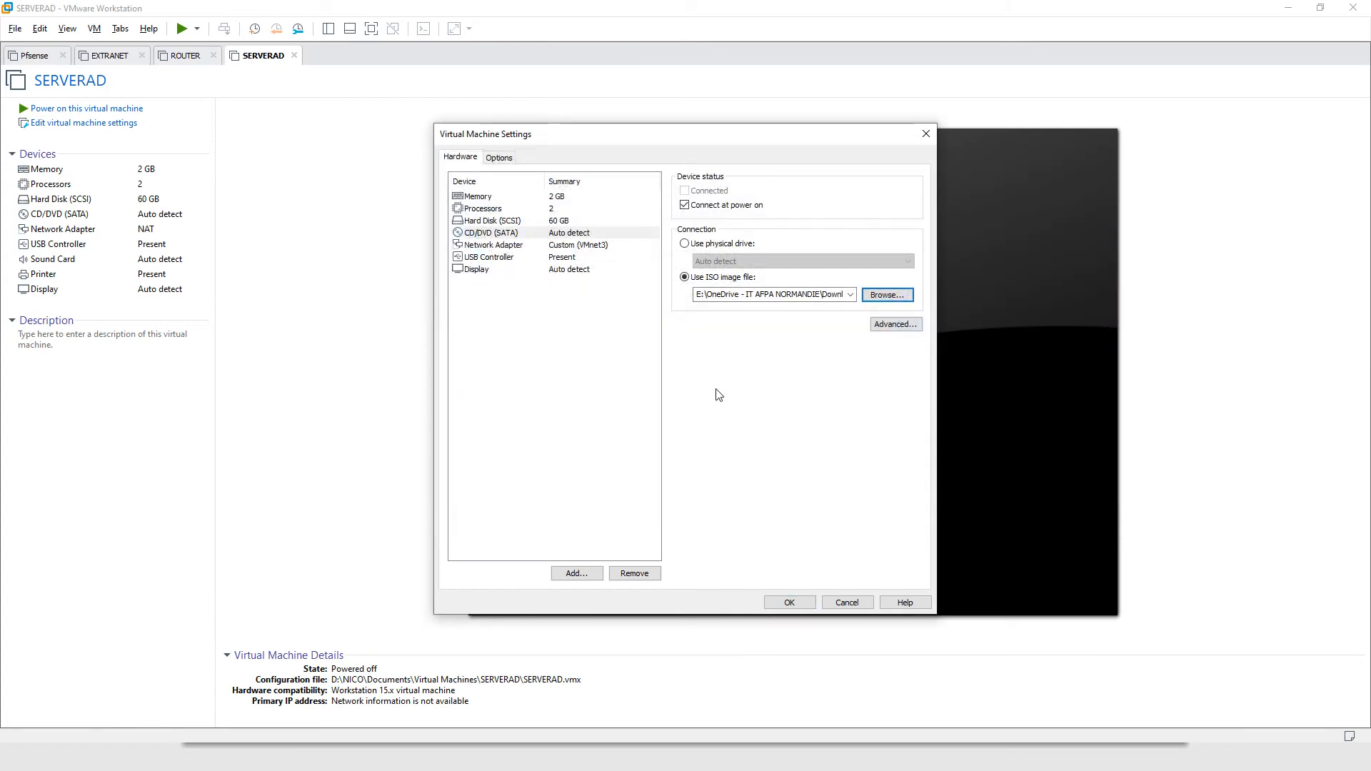
left_click(789, 603)
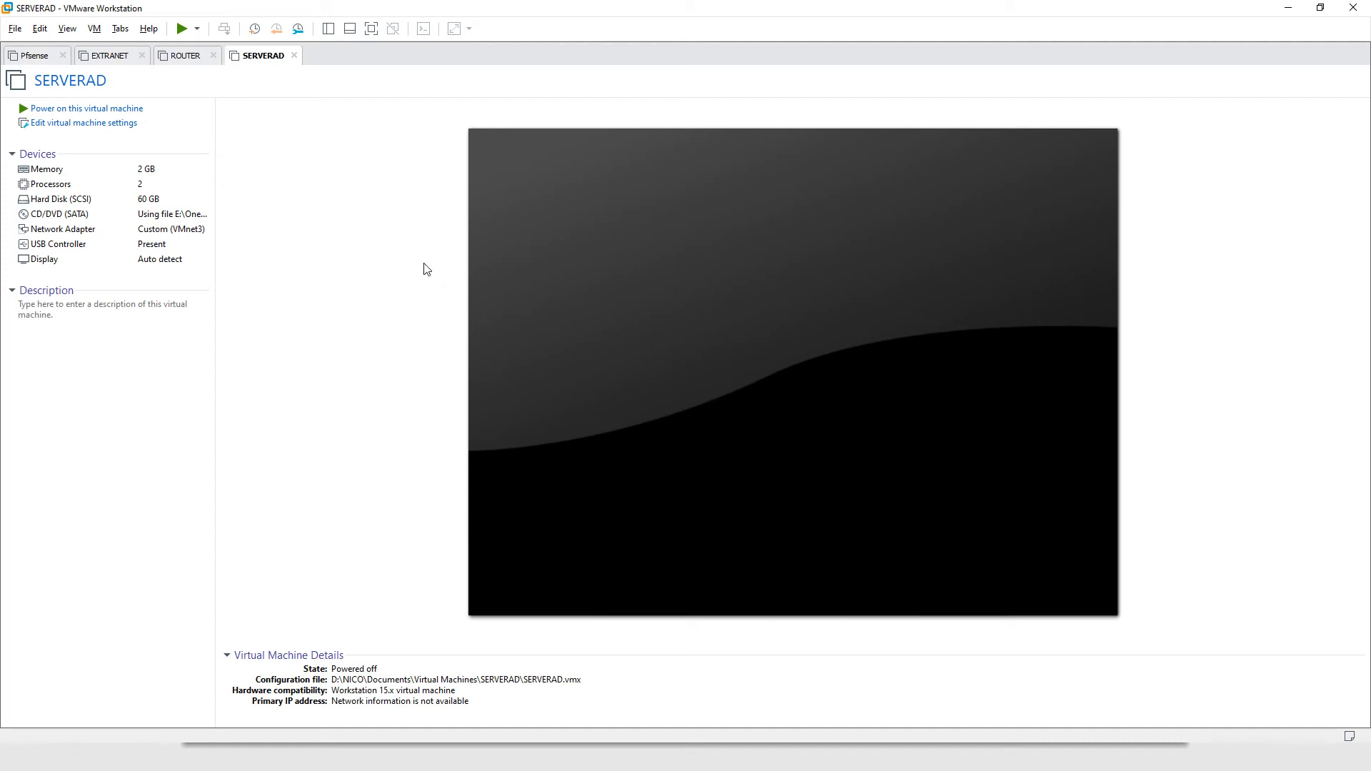
- Start another typical virtual machine with the operating system installed later, and choose Linux, Ubuntu 64-bit as the guest
left_click(15, 29)
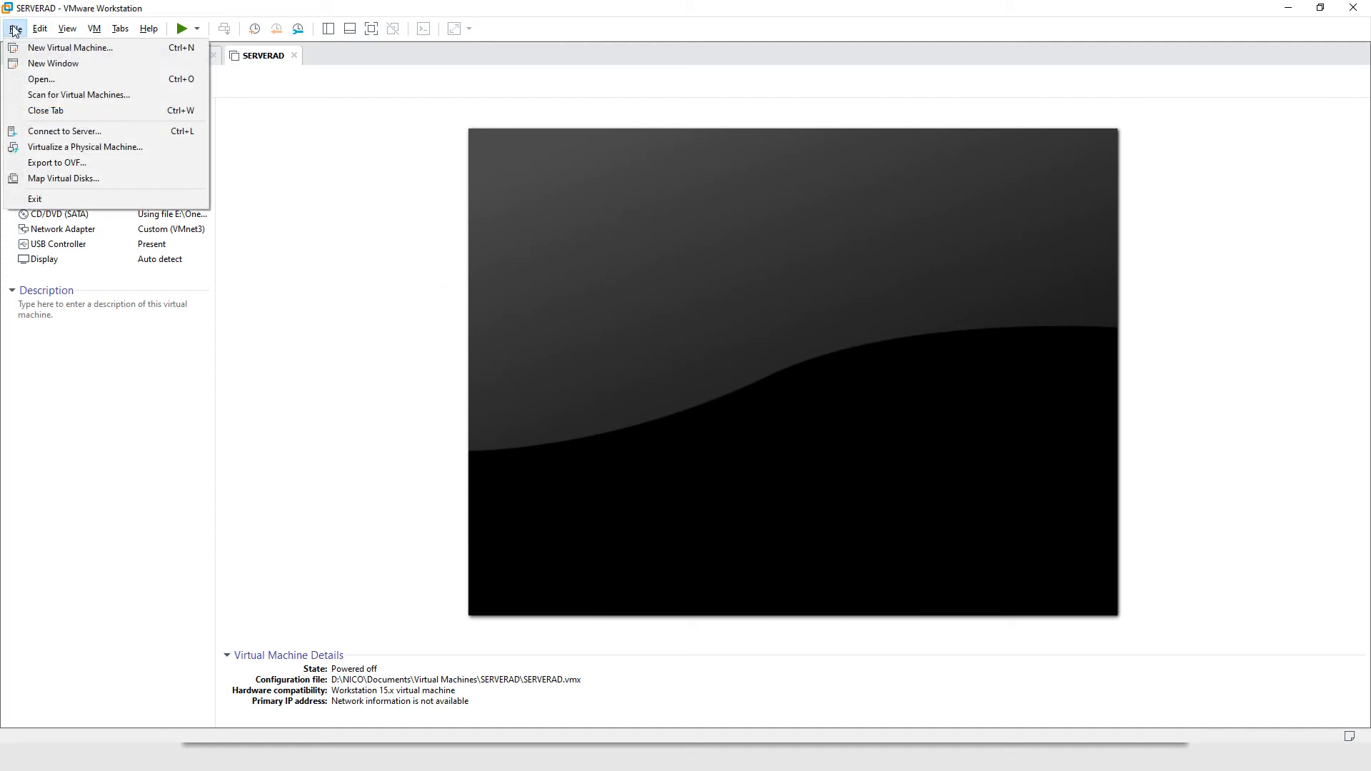
key("Escape")
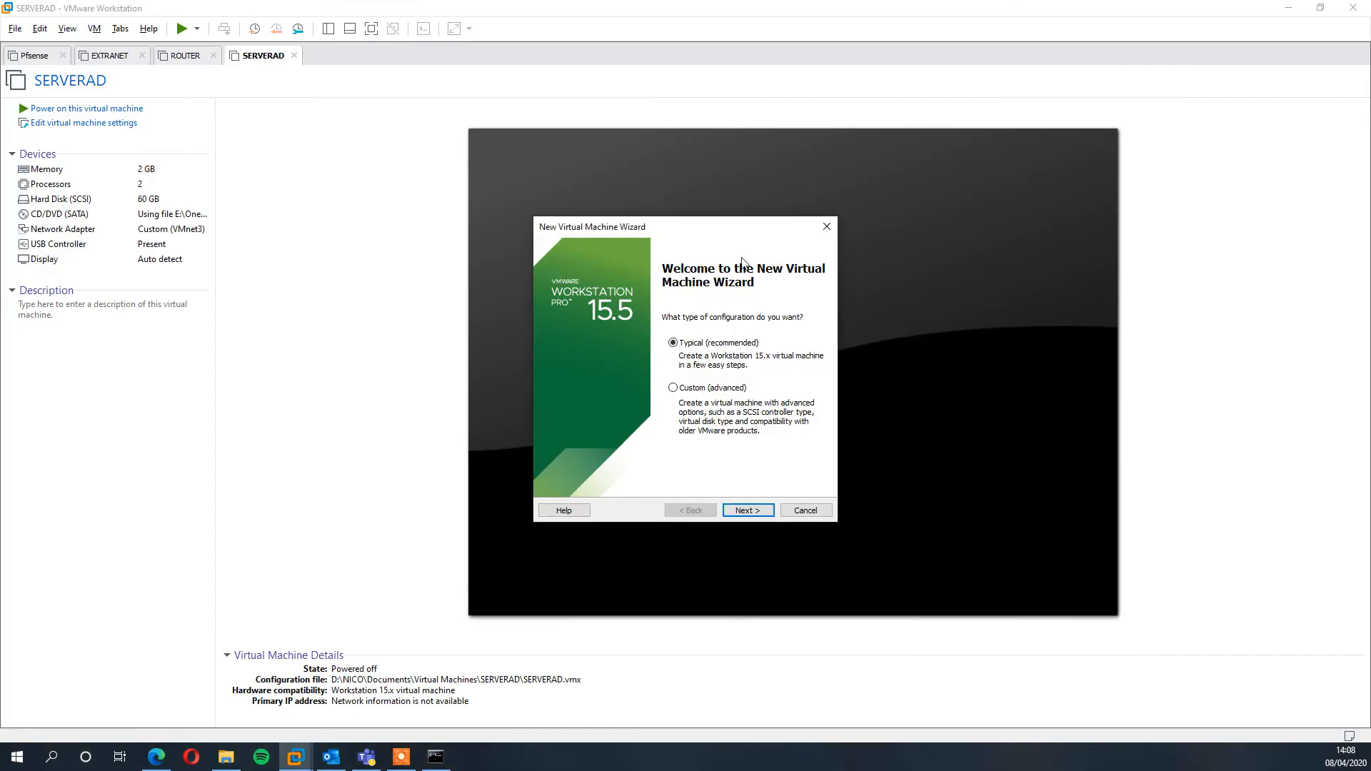
left_click(759, 510)
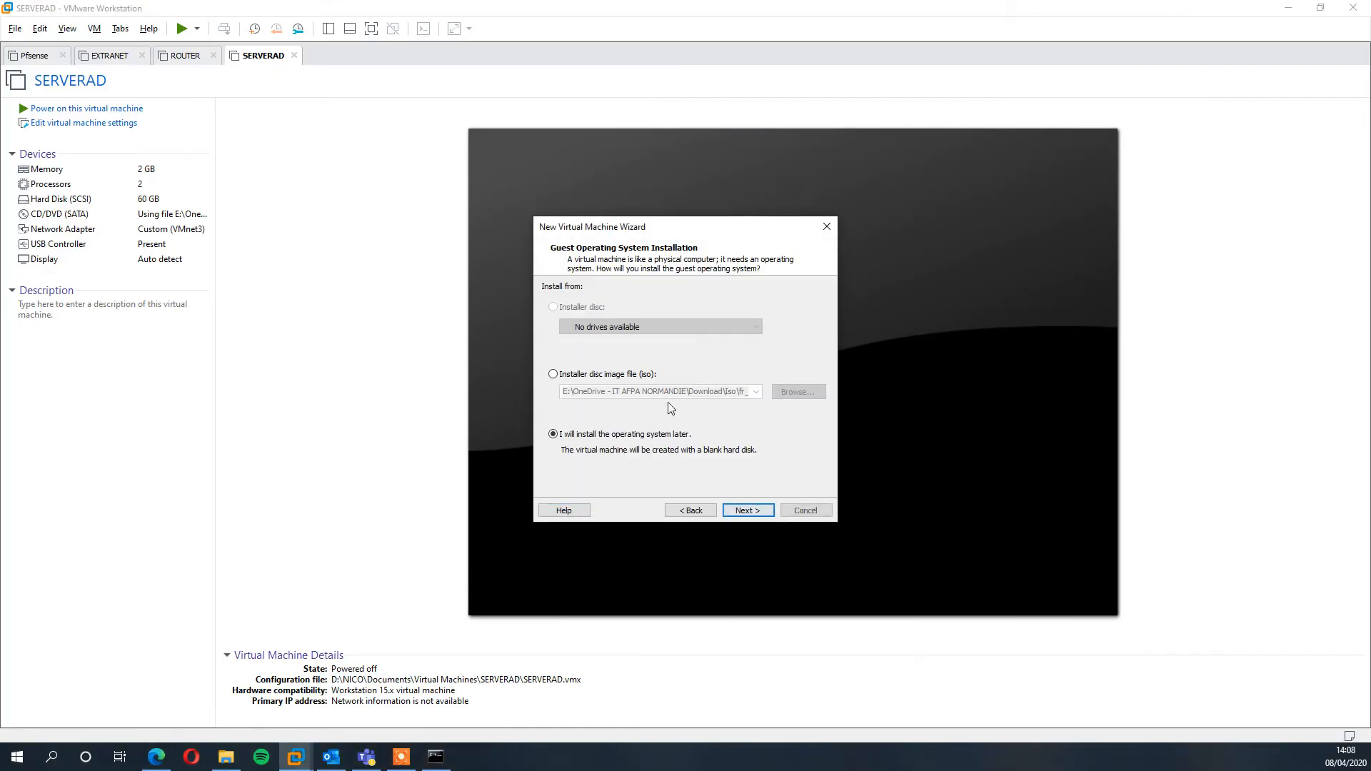
left_click(747, 511)
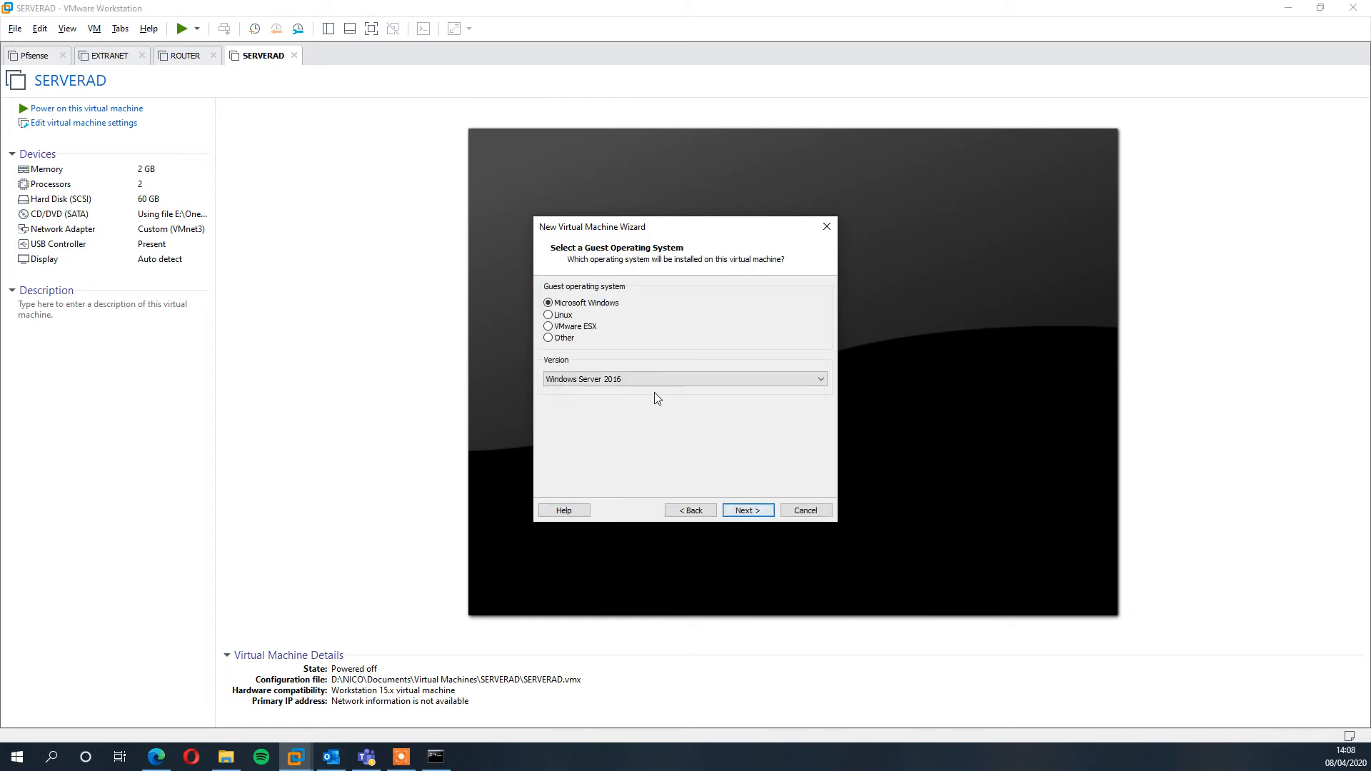
left_click(563, 319)
left_click(583, 374)
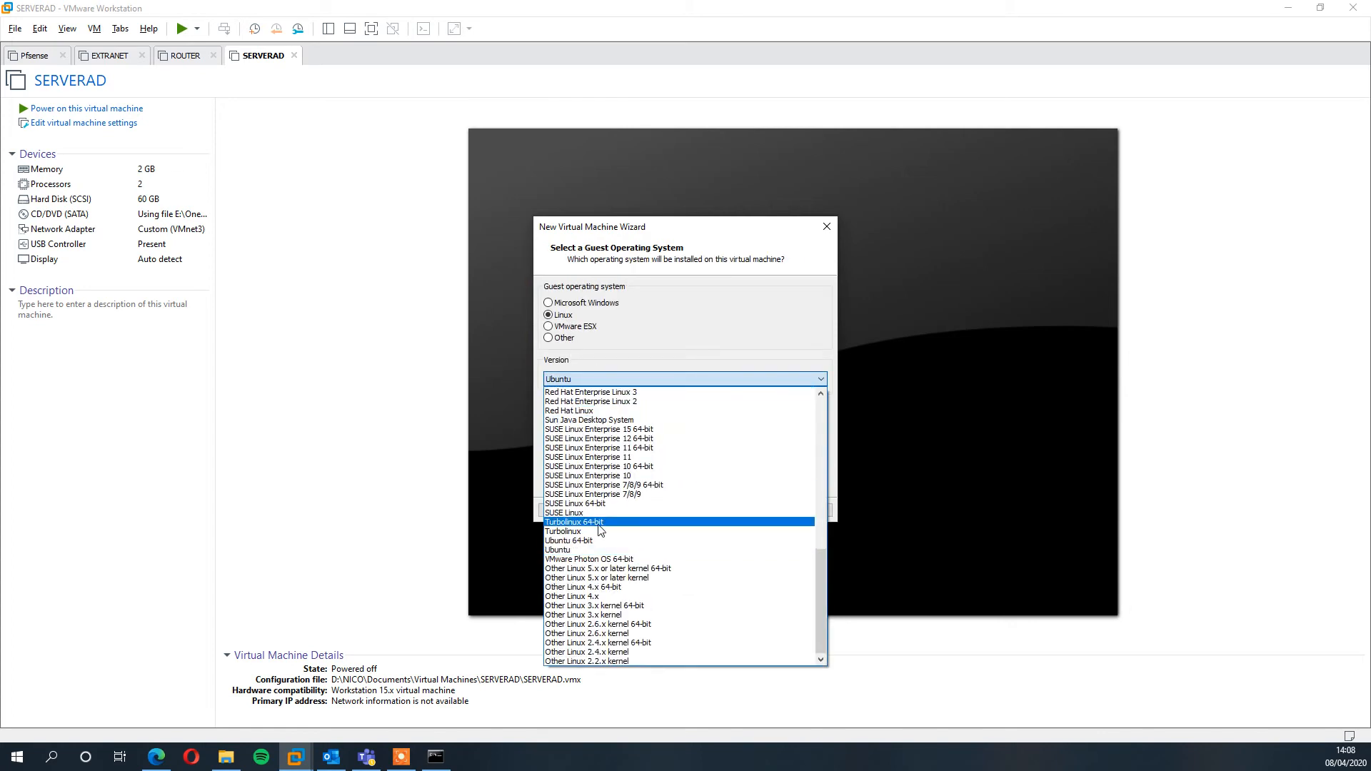
left_click(593, 541)
left_click(757, 510)
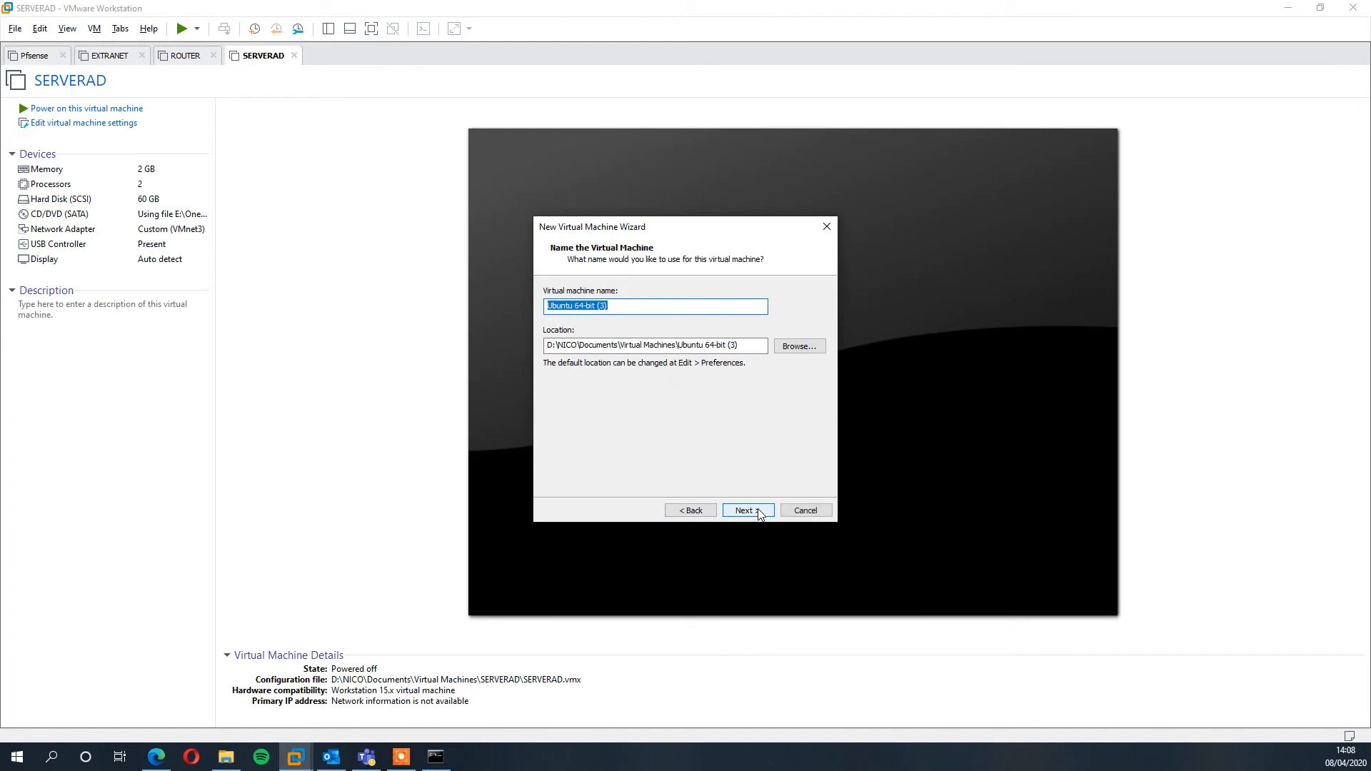
- Name the new Ubuntu virtual machine SRVBDD and continue to the disk capacity settings
type("SRV")
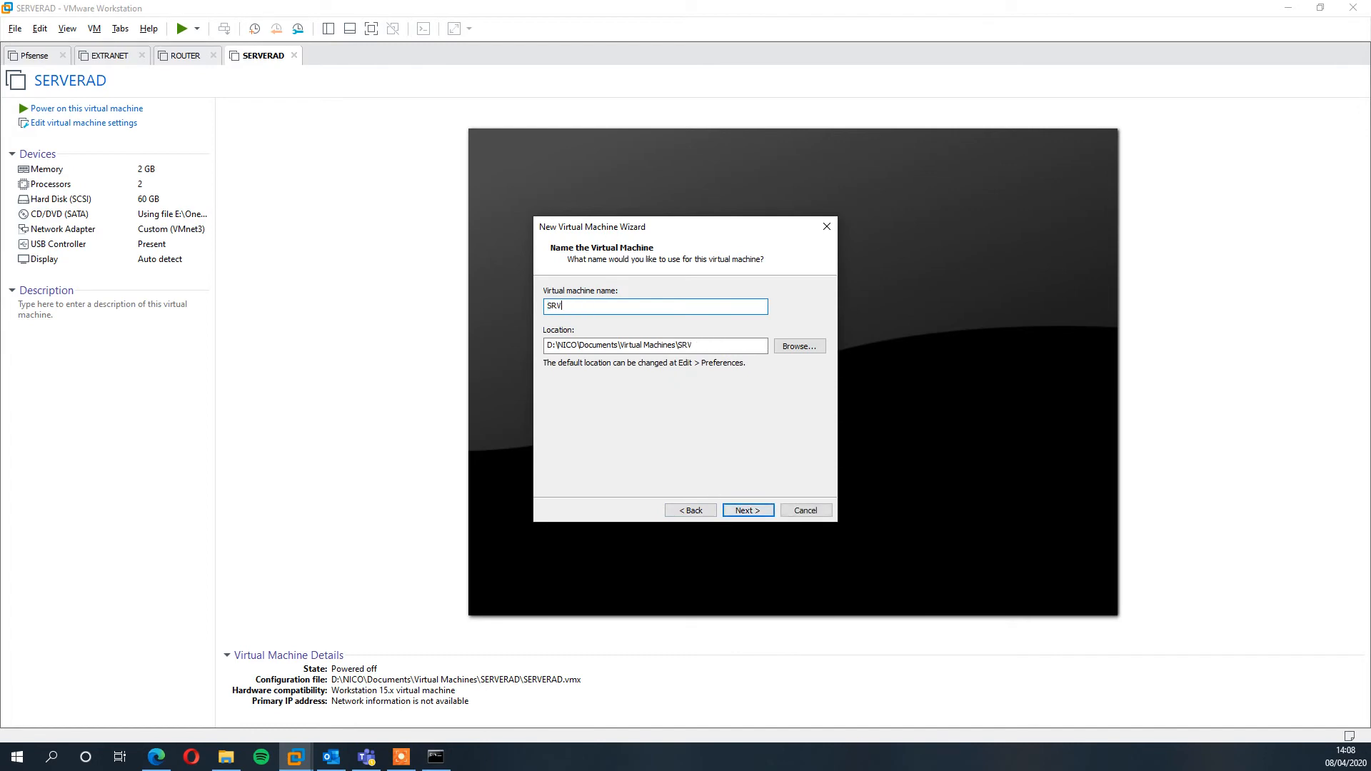
type("BDD")
left_click(747, 516)
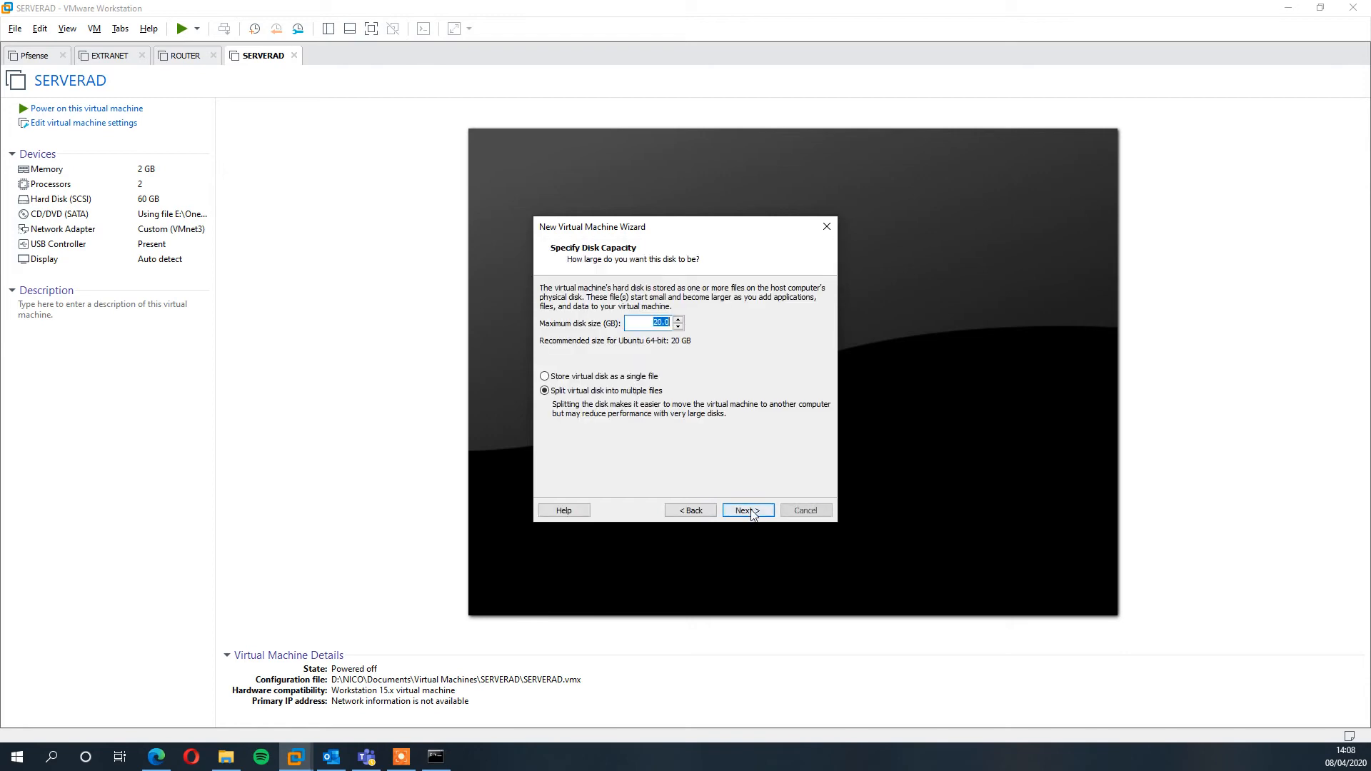
- Store the SRVBDD virtual disk as a single file with a maximum size of 10 GB and finish creating the machine
left_click(557, 378)
left_click_drag(648, 323, 715, 323)
type("10")
left_click(761, 511)
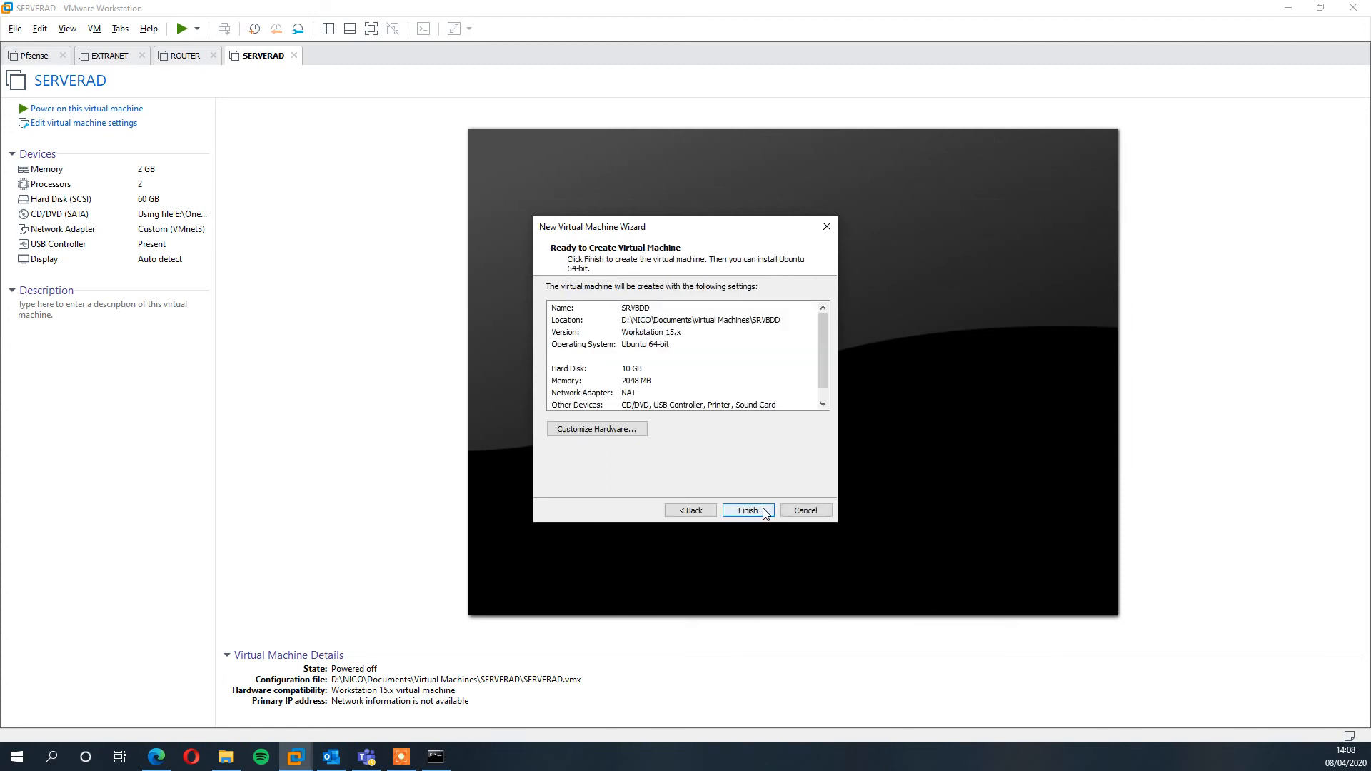
left_click(764, 513)
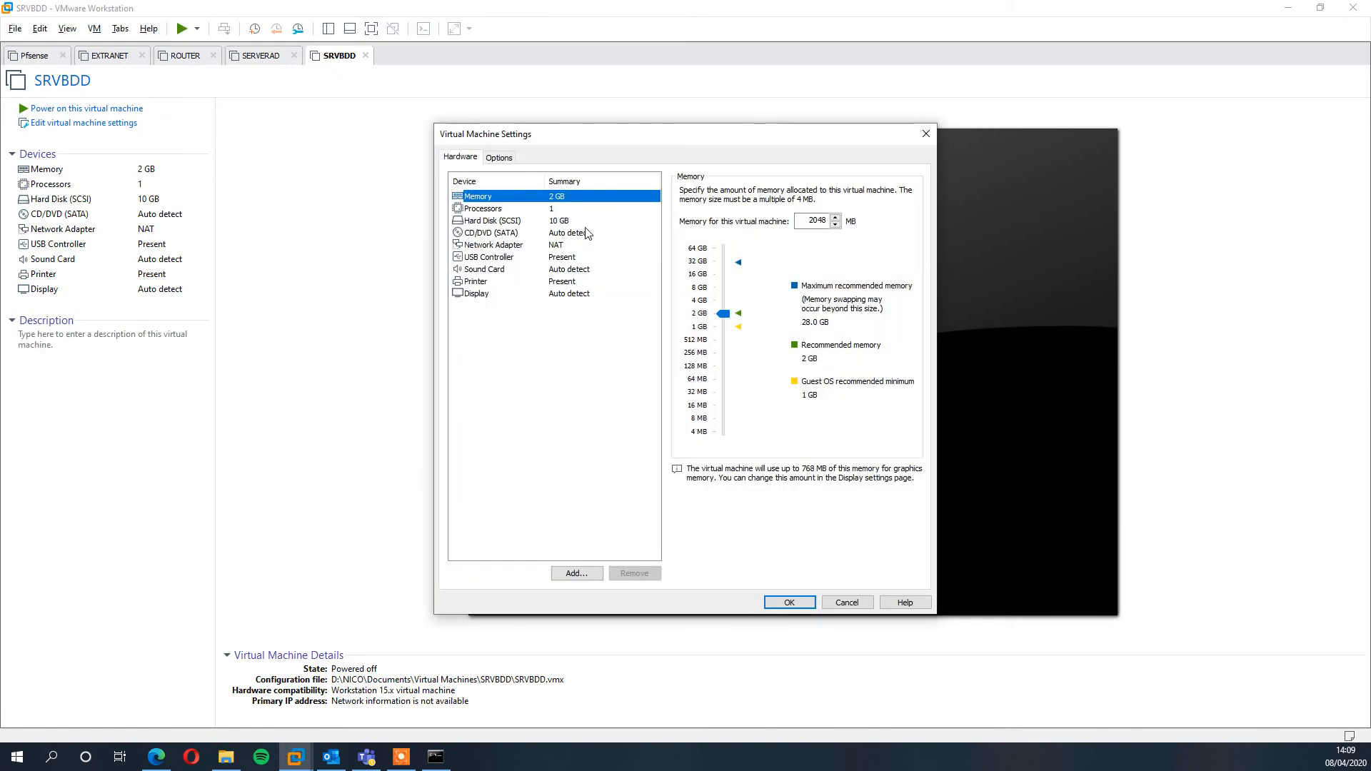
- Set SRVBDD's memory to 1024 MB and connect its network adapter to the custom virtual network VMnet3
type("1024")
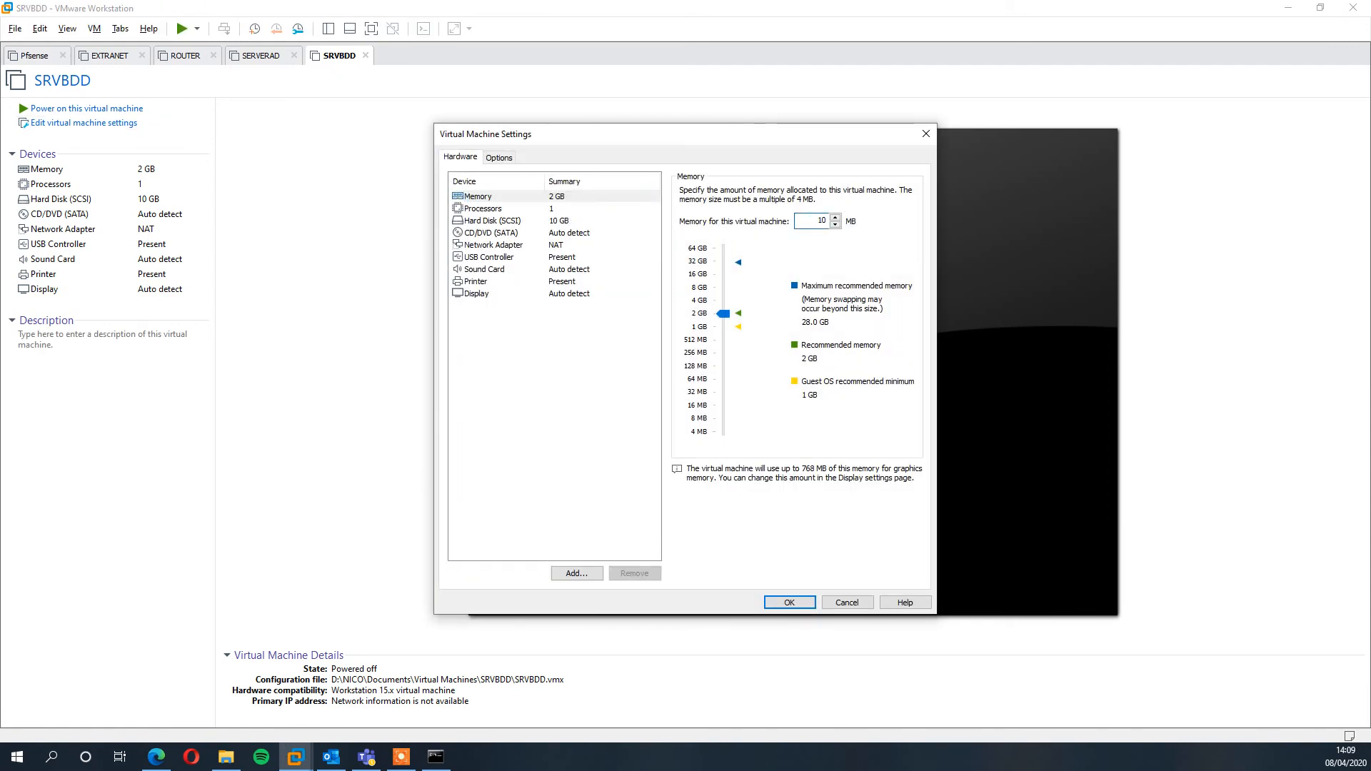
left_click(504, 246)
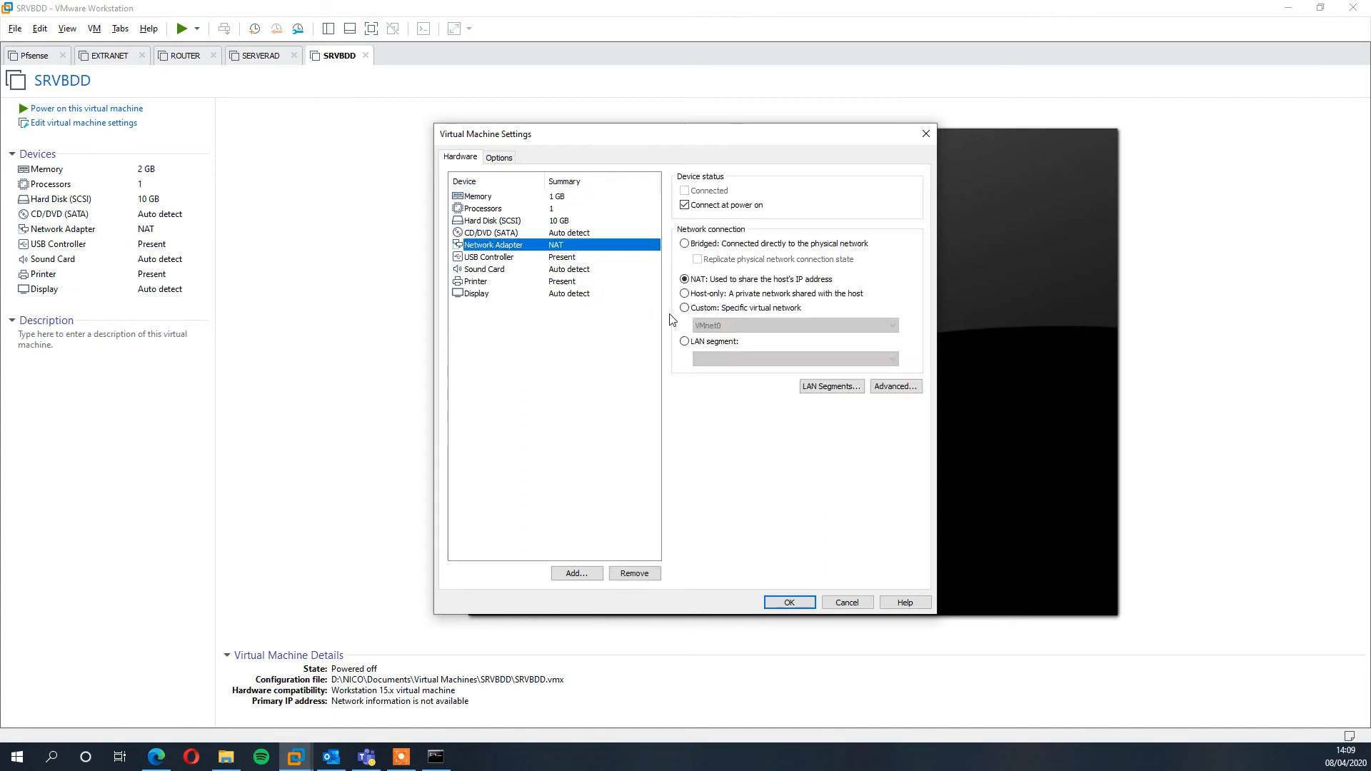
left_click(708, 312)
left_click(786, 324)
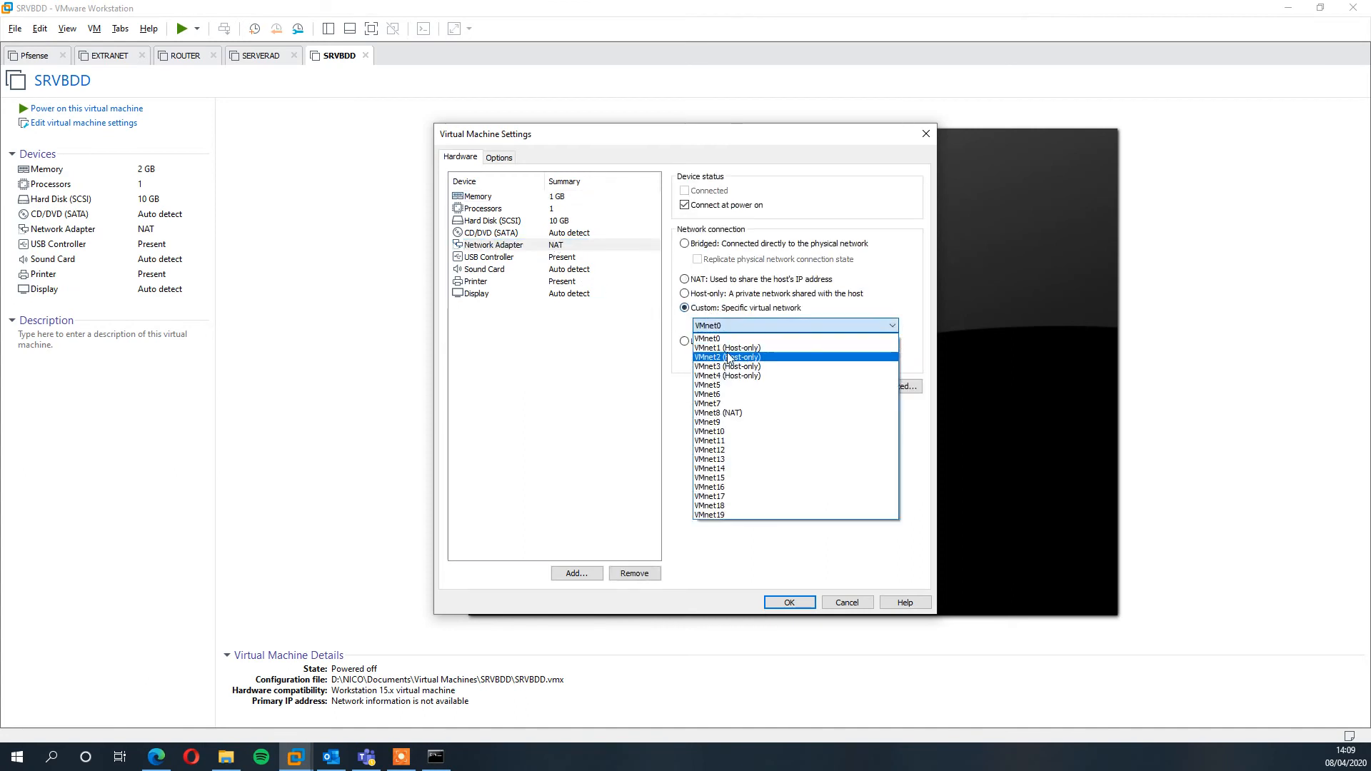
left_click(757, 370)
- Remove the sound card and the printer from SRVBDD's hardware
left_click(496, 258)
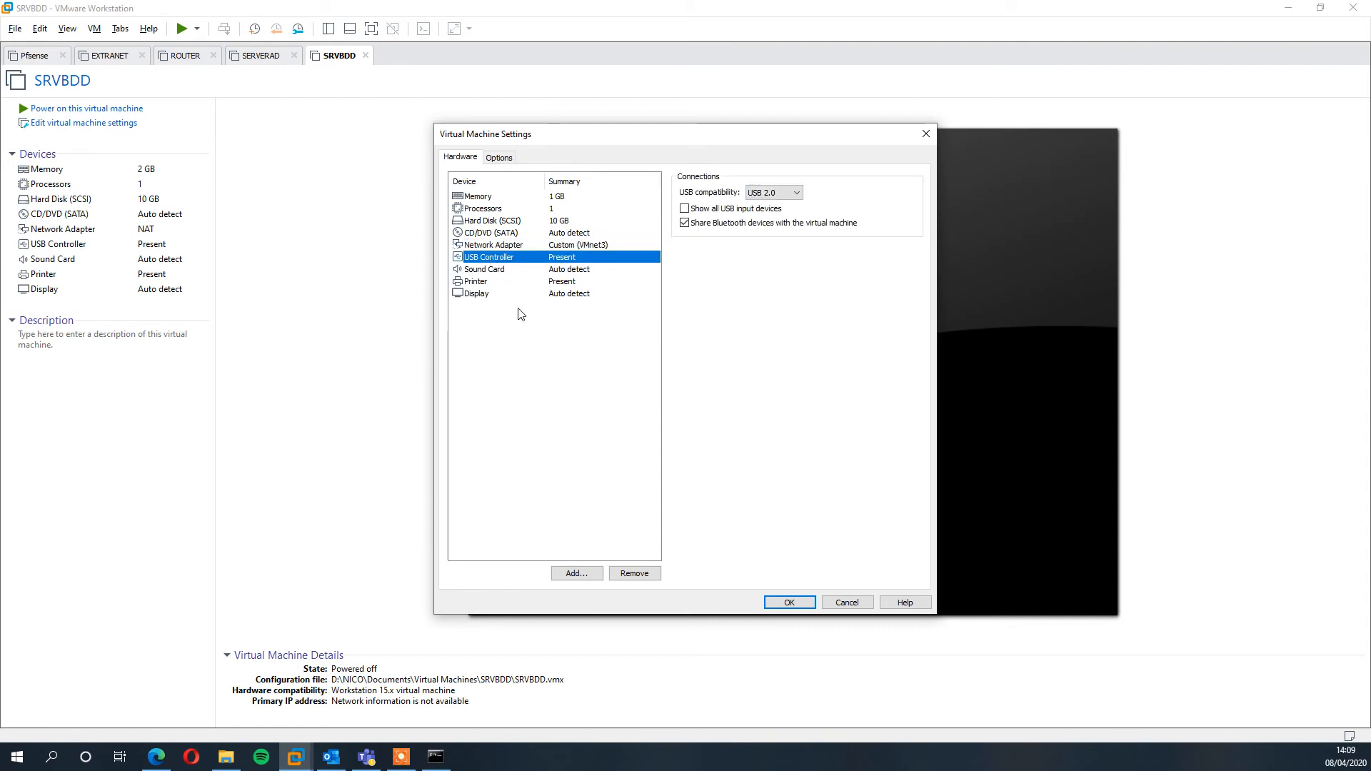
left_click(497, 271)
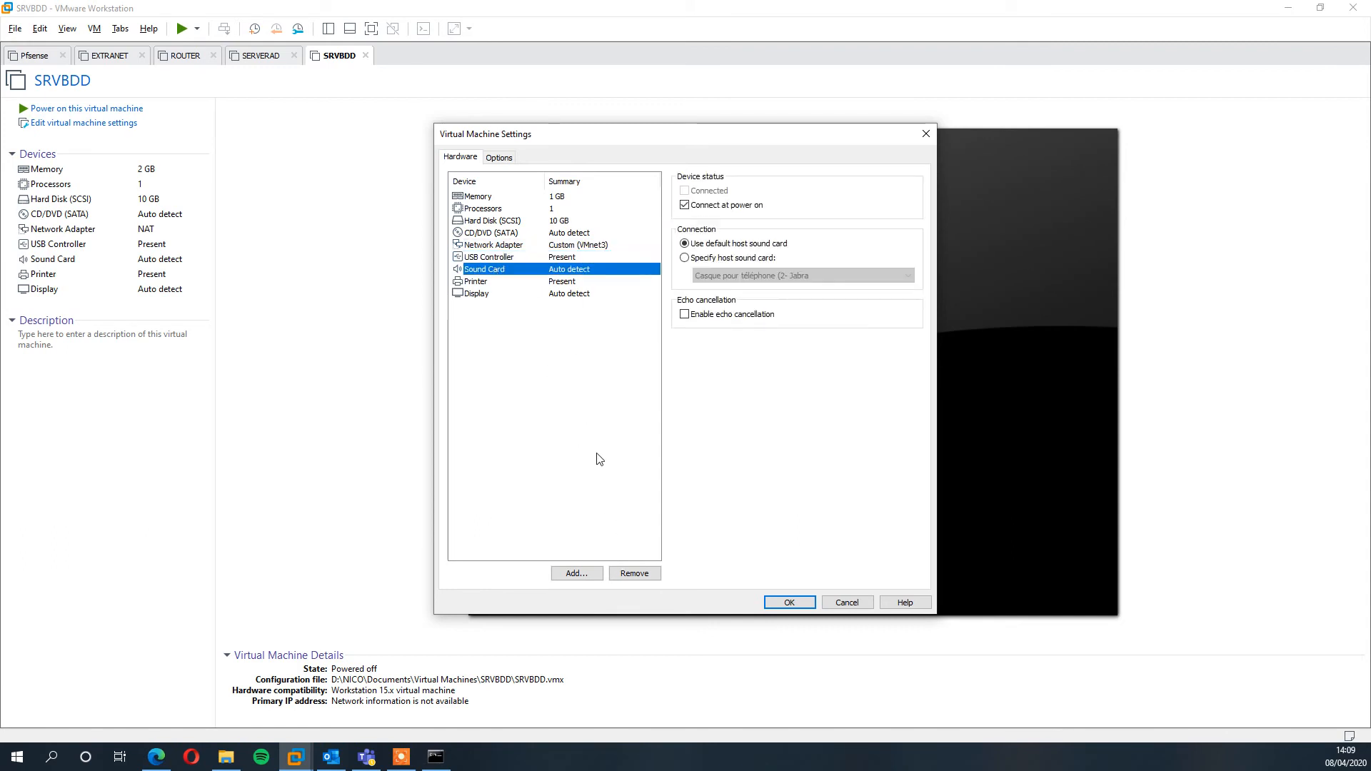
left_click(633, 569)
left_click(634, 572)
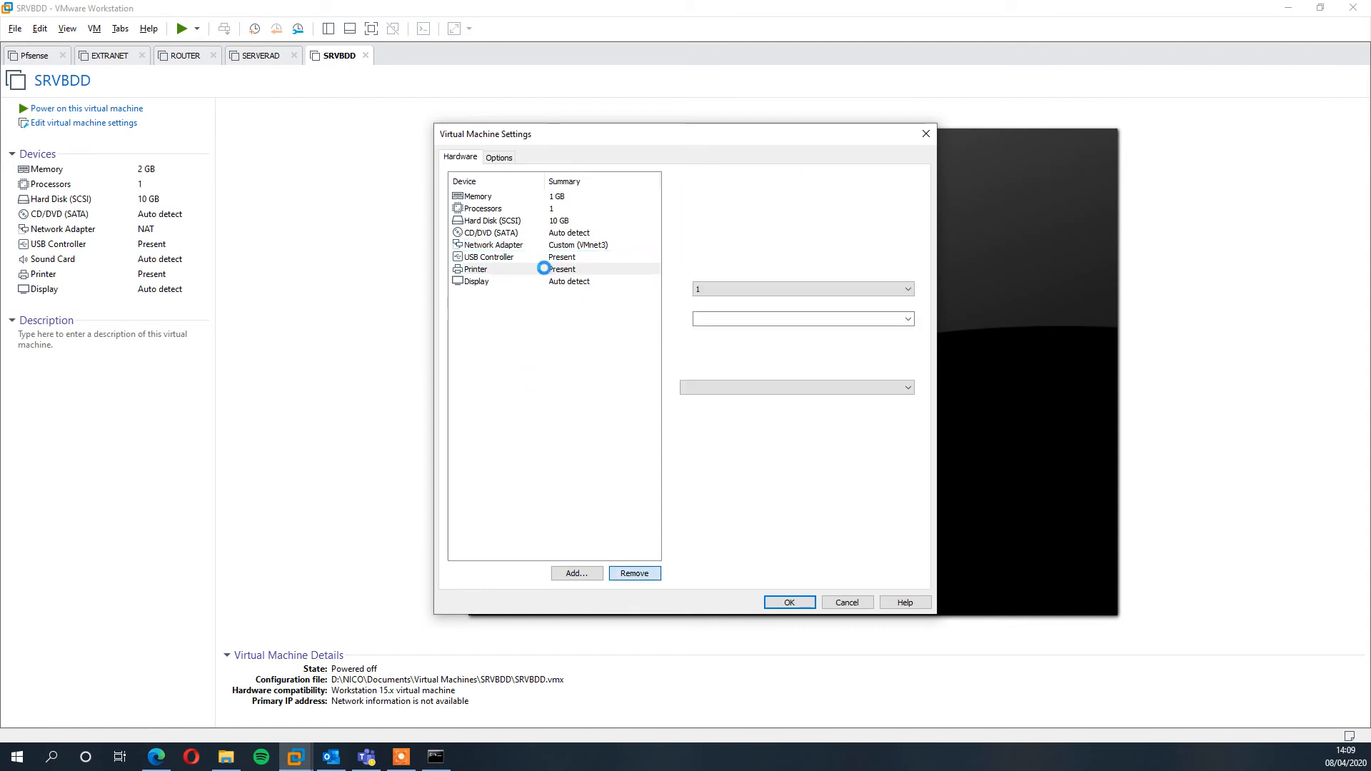
- Load the ubuntu-18.04.3-live-server-amd64 ISO from E:\ISO\Linux in SRVBDD's CD/DVD drive and save the machine's settings
left_click(500, 236)
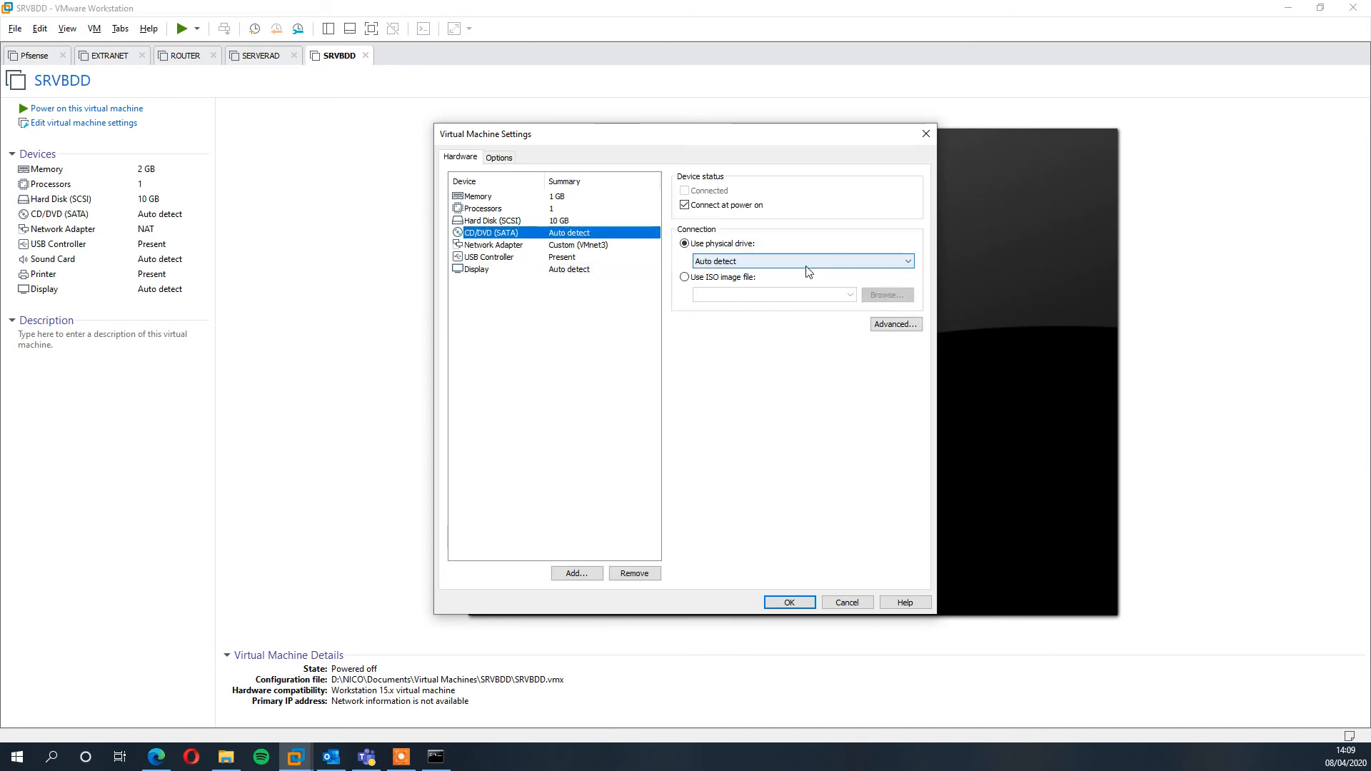
left_click(887, 295)
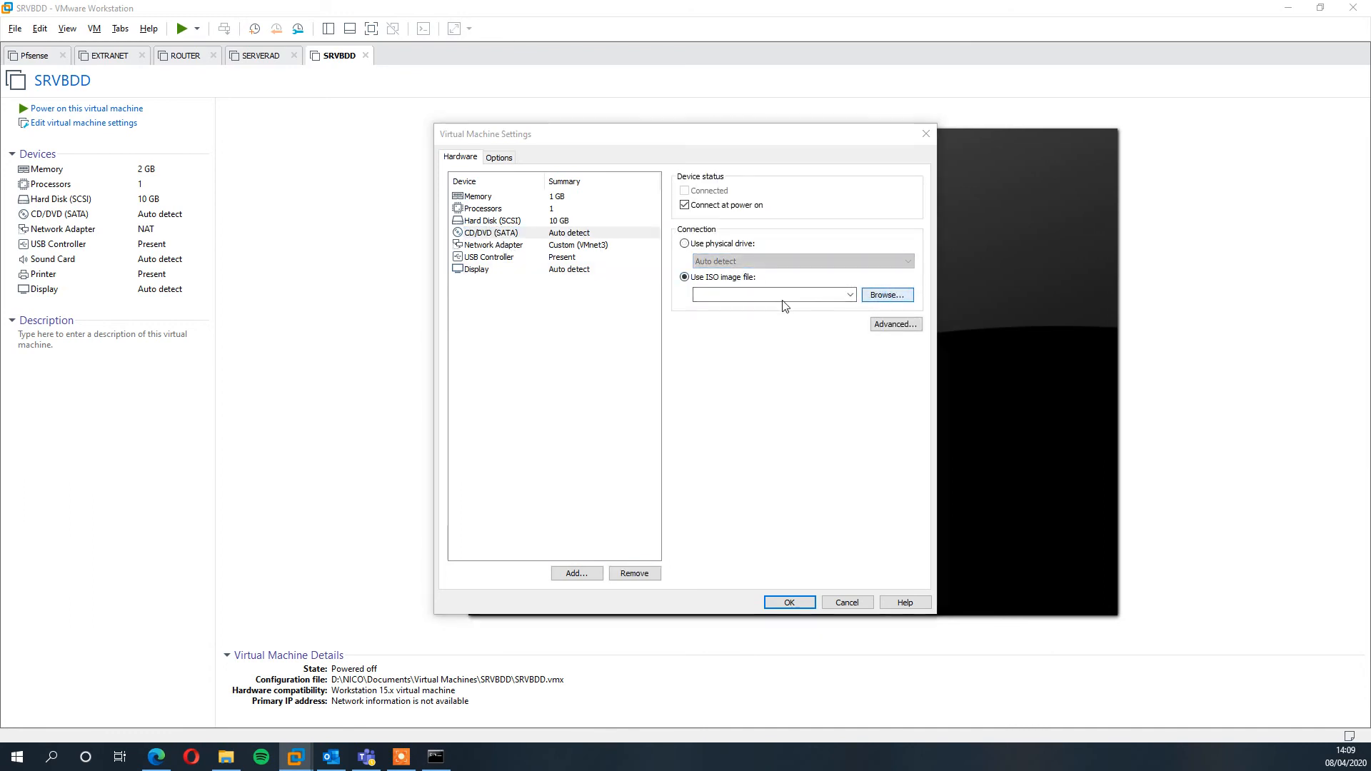
left_click(500, 405)
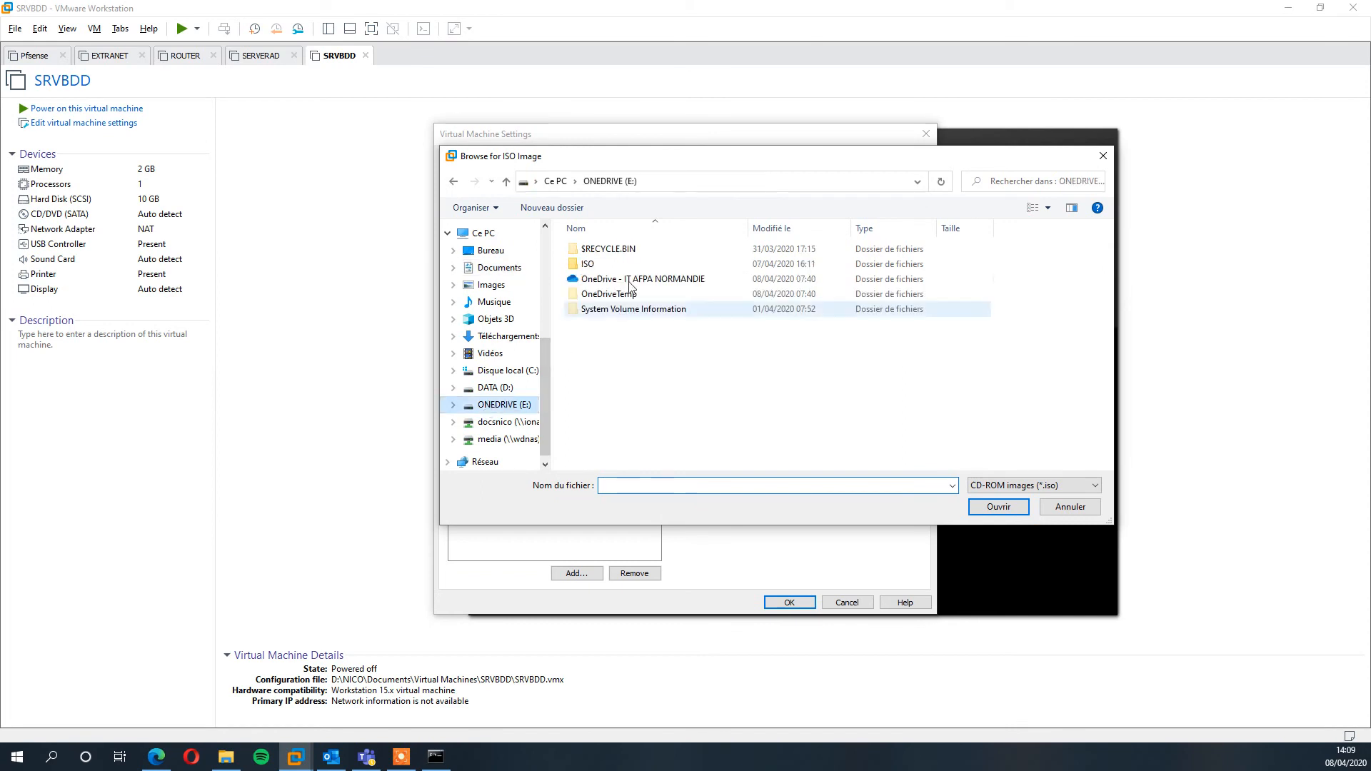
left_click(590, 266)
double_click(589, 264)
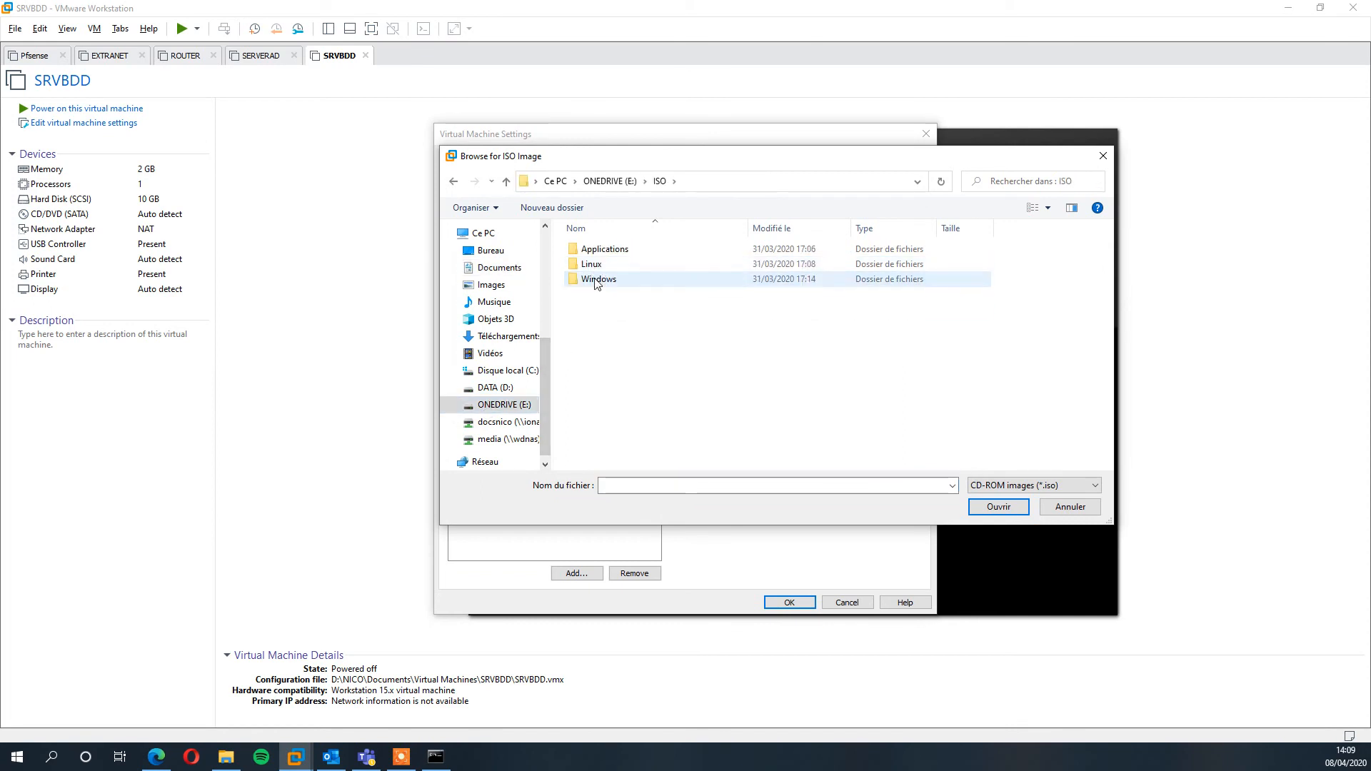
double_click(591, 279)
left_click(453, 180)
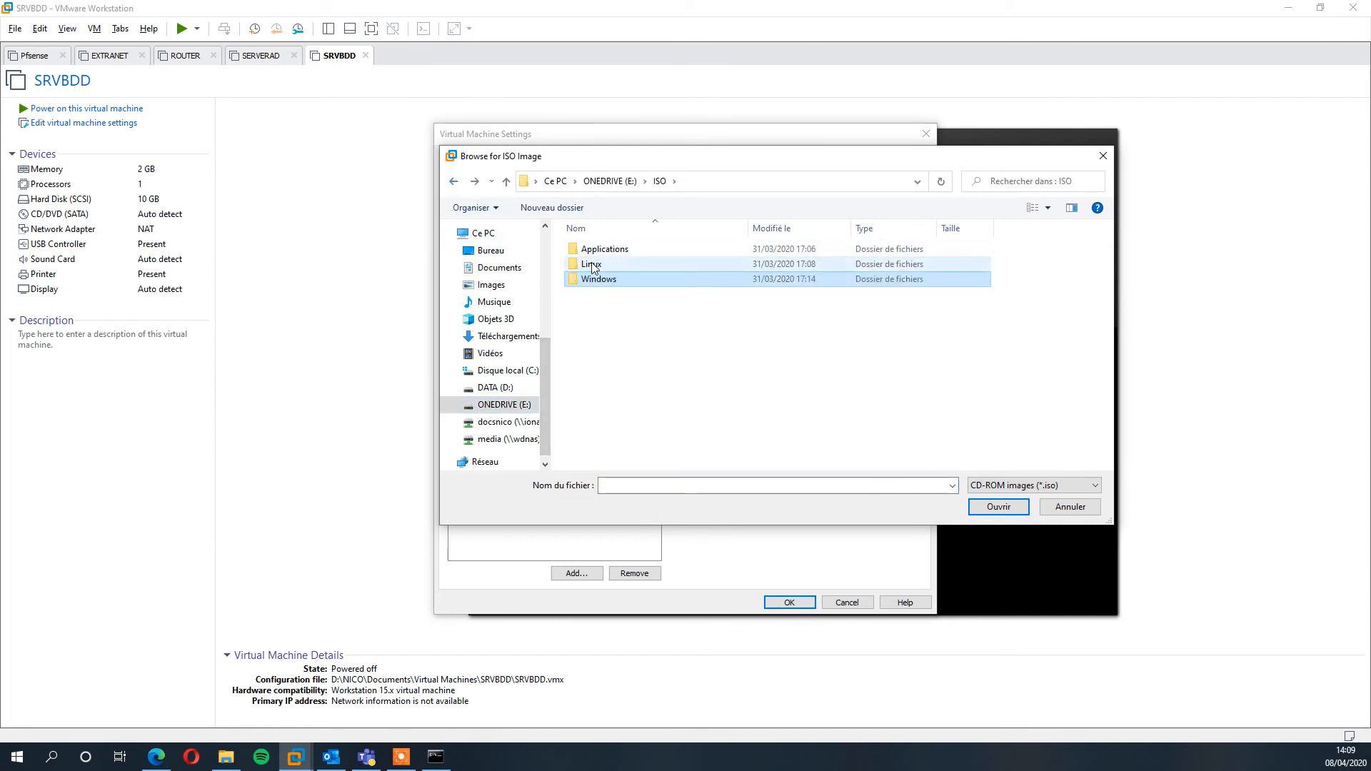
double_click(590, 264)
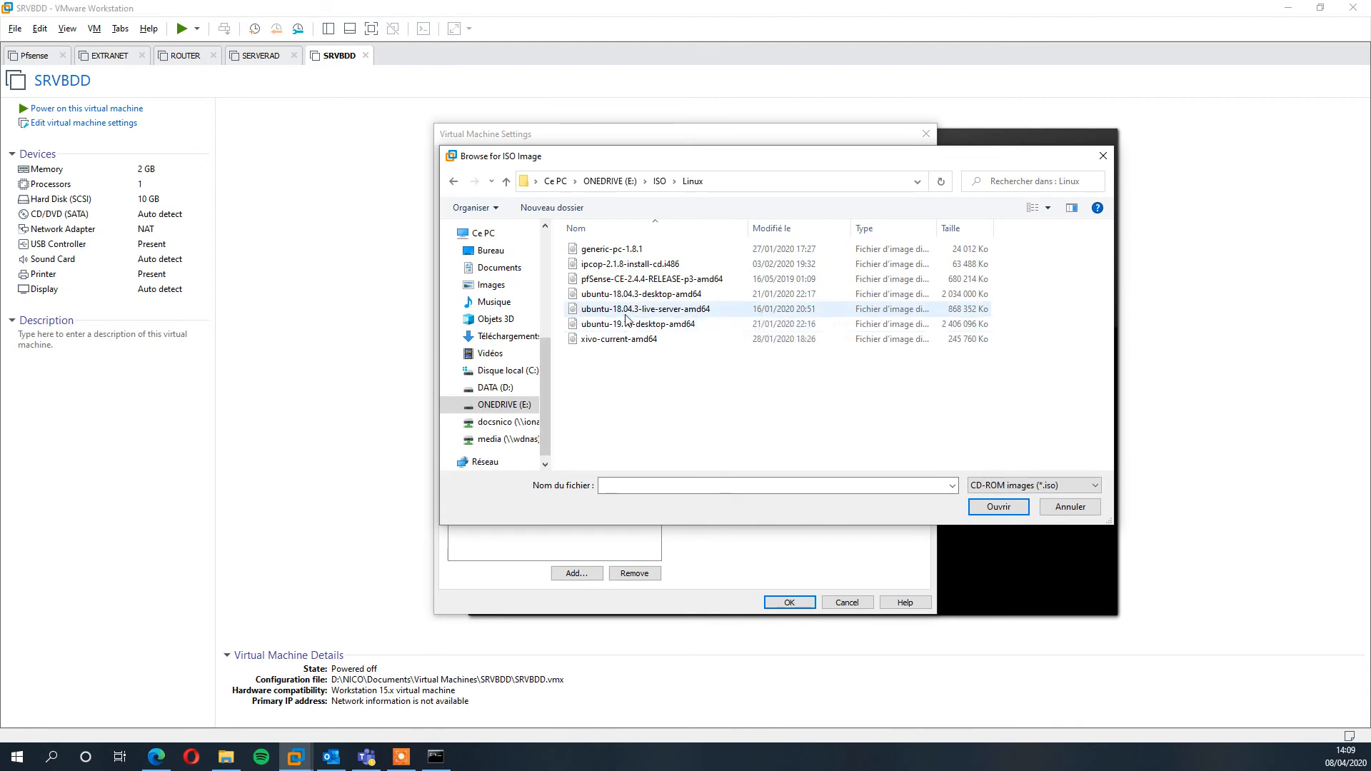
double_click(657, 309)
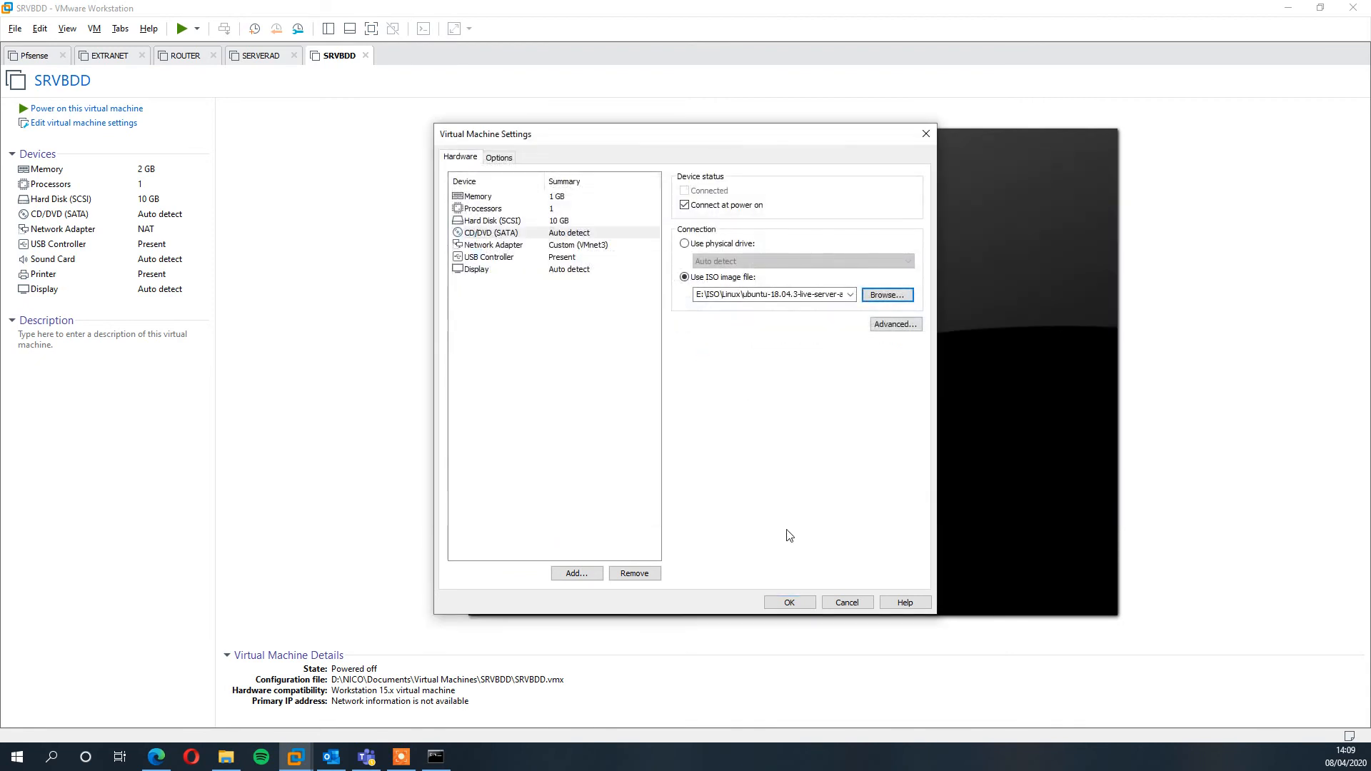
left_click(801, 604)
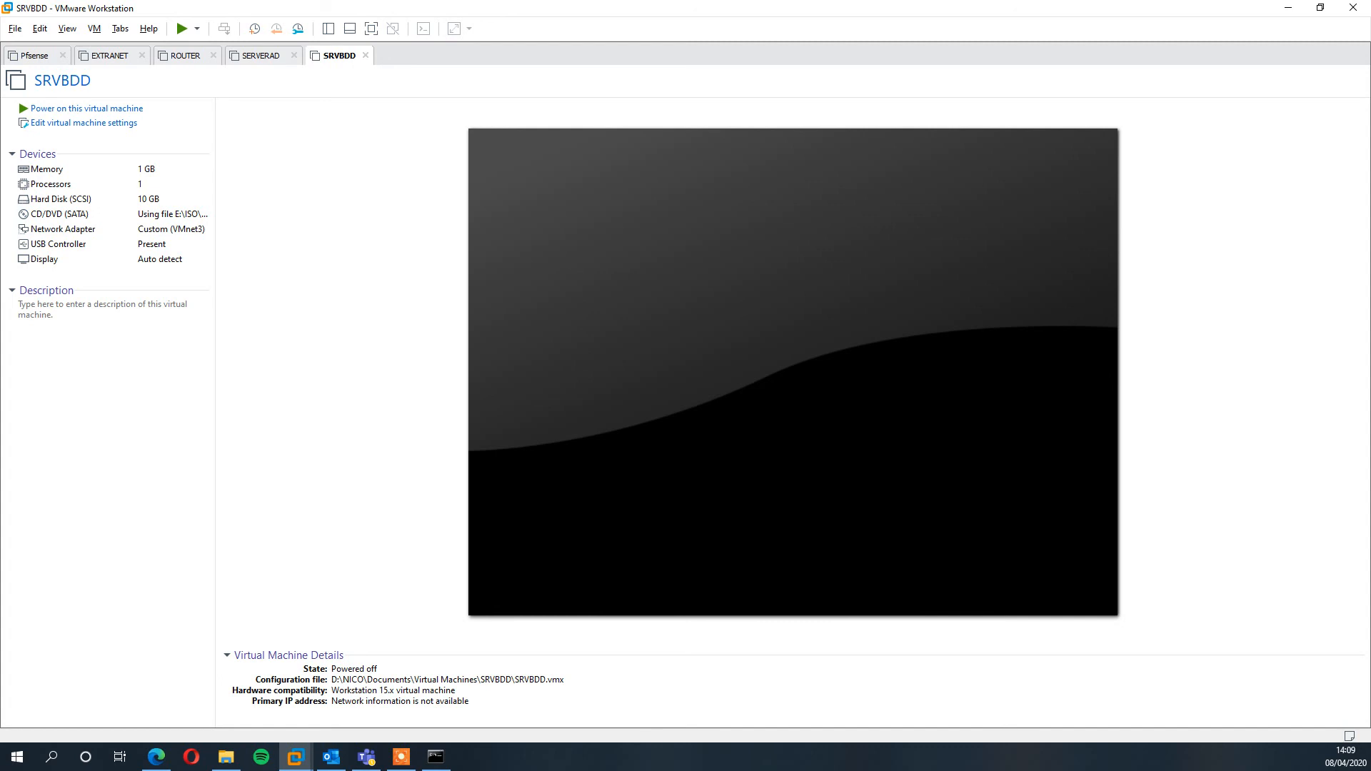
- Open the existing Windows 10 virtual machine and connect its network adapter to the custom virtual network VMnet4
key("super+e")
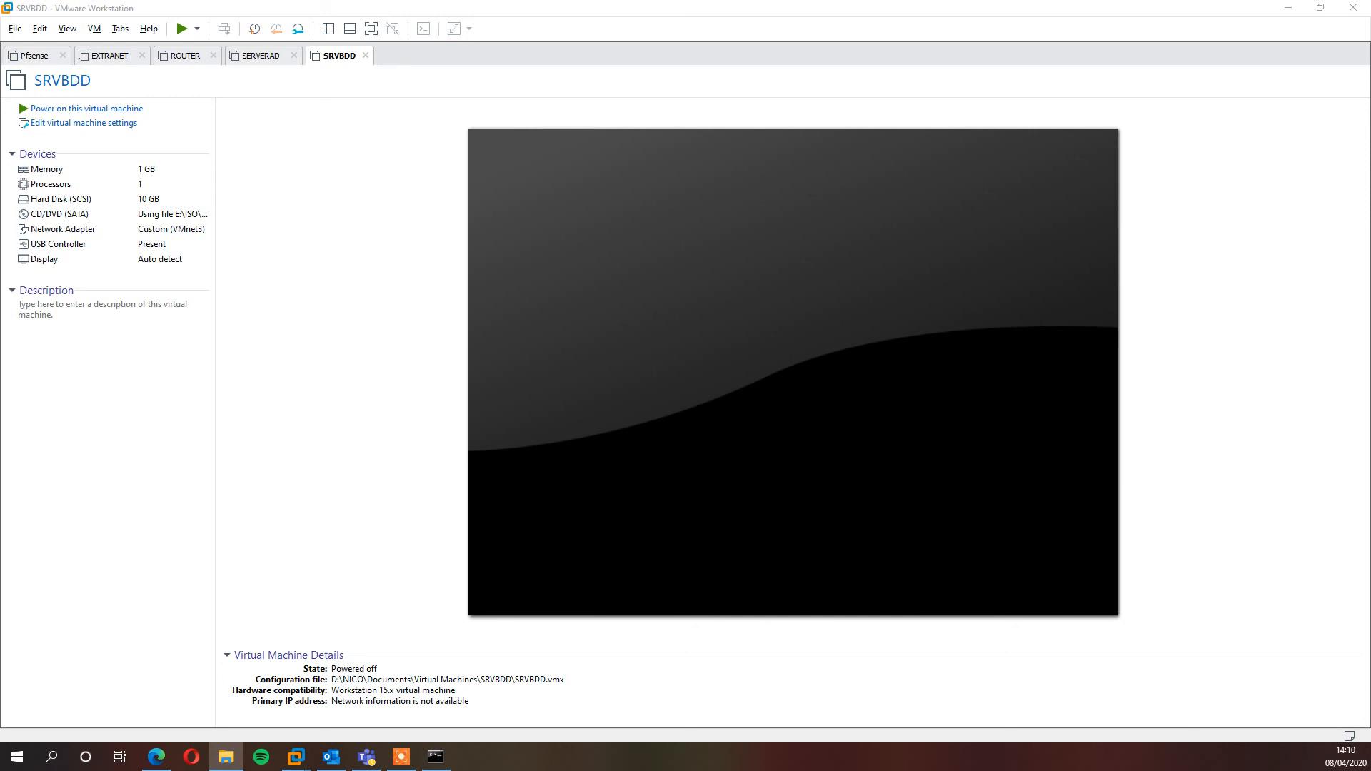
key("alt+Tab")
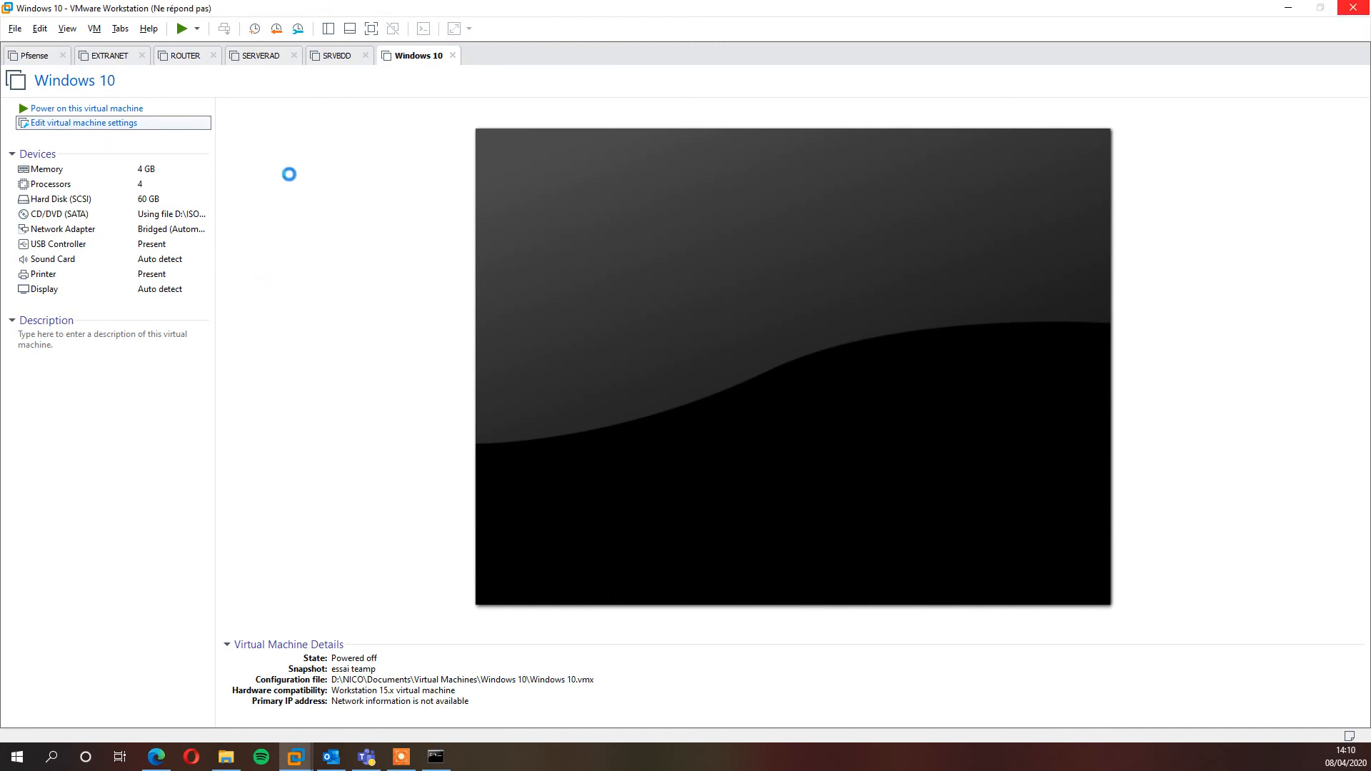
left_click(491, 245)
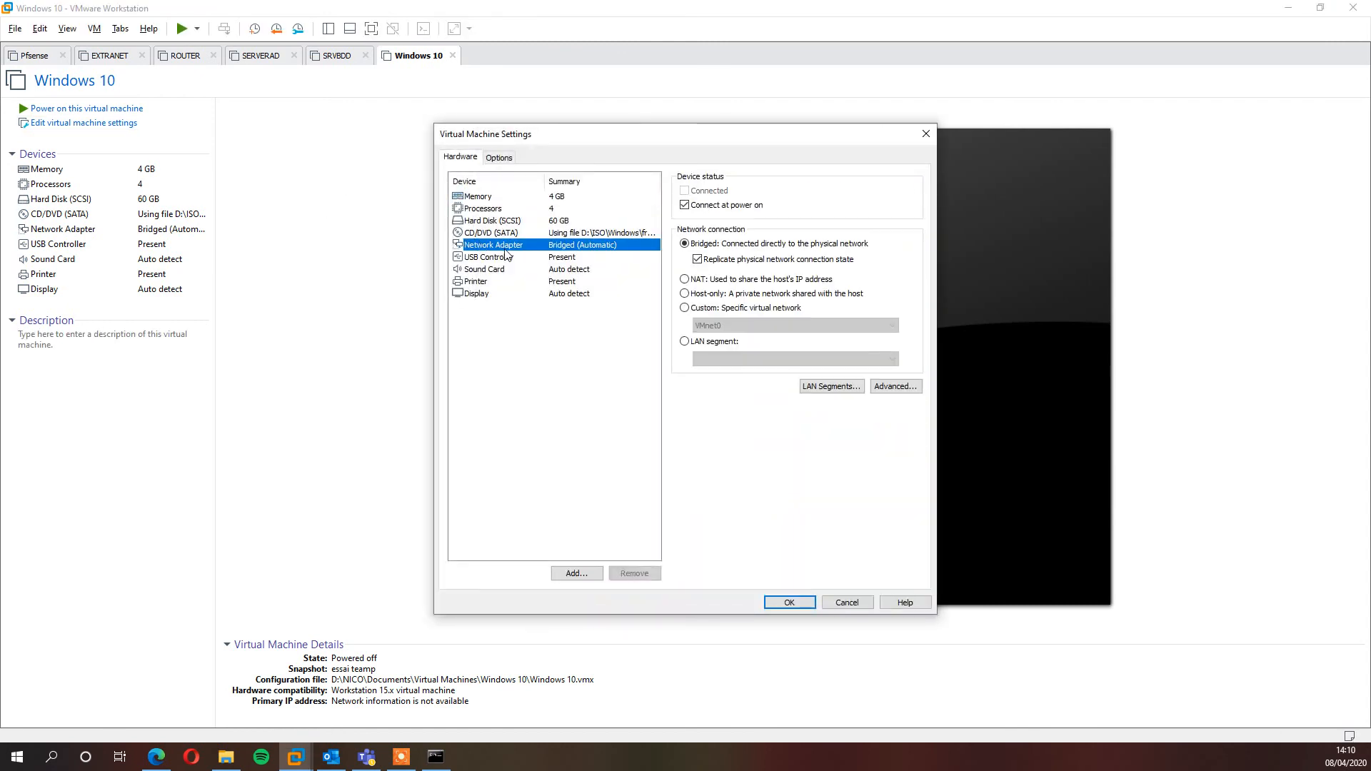
left_click(731, 307)
left_click(728, 331)
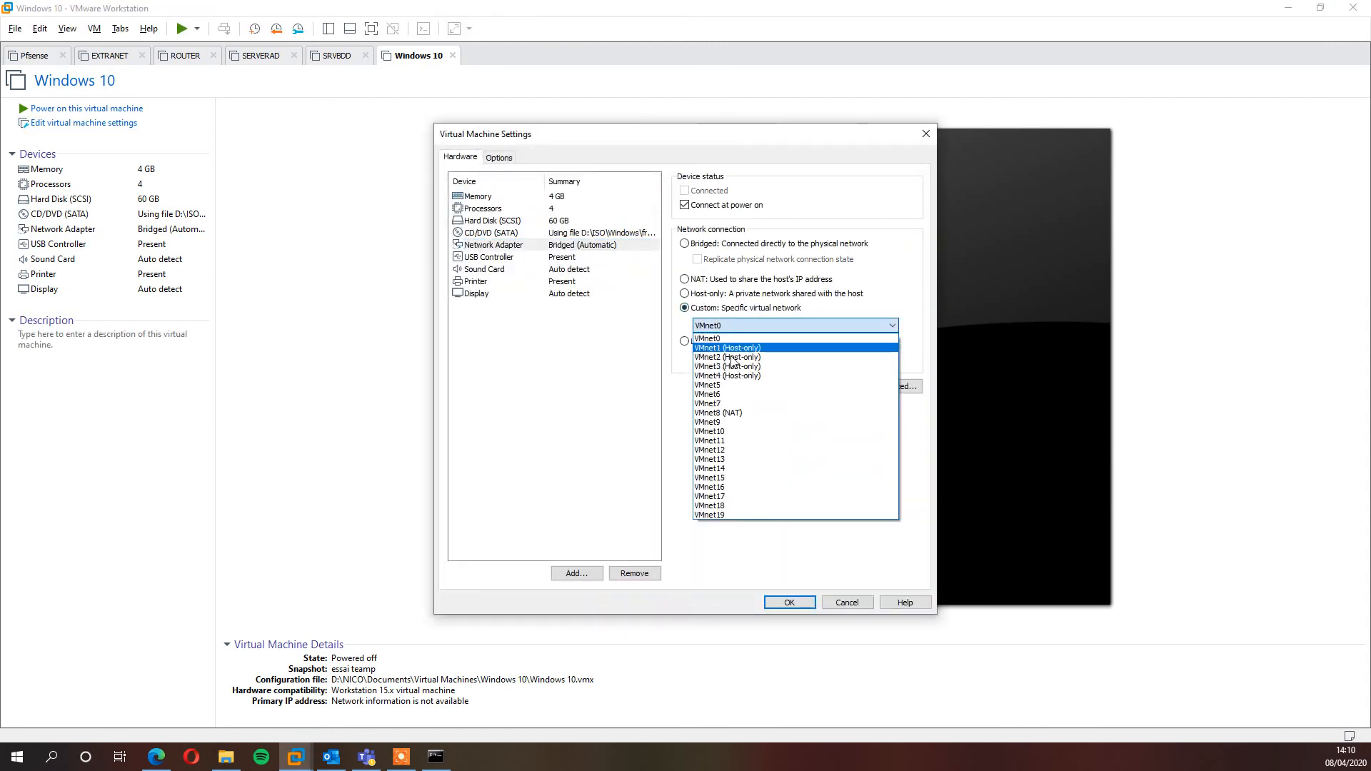
left_click(733, 381)
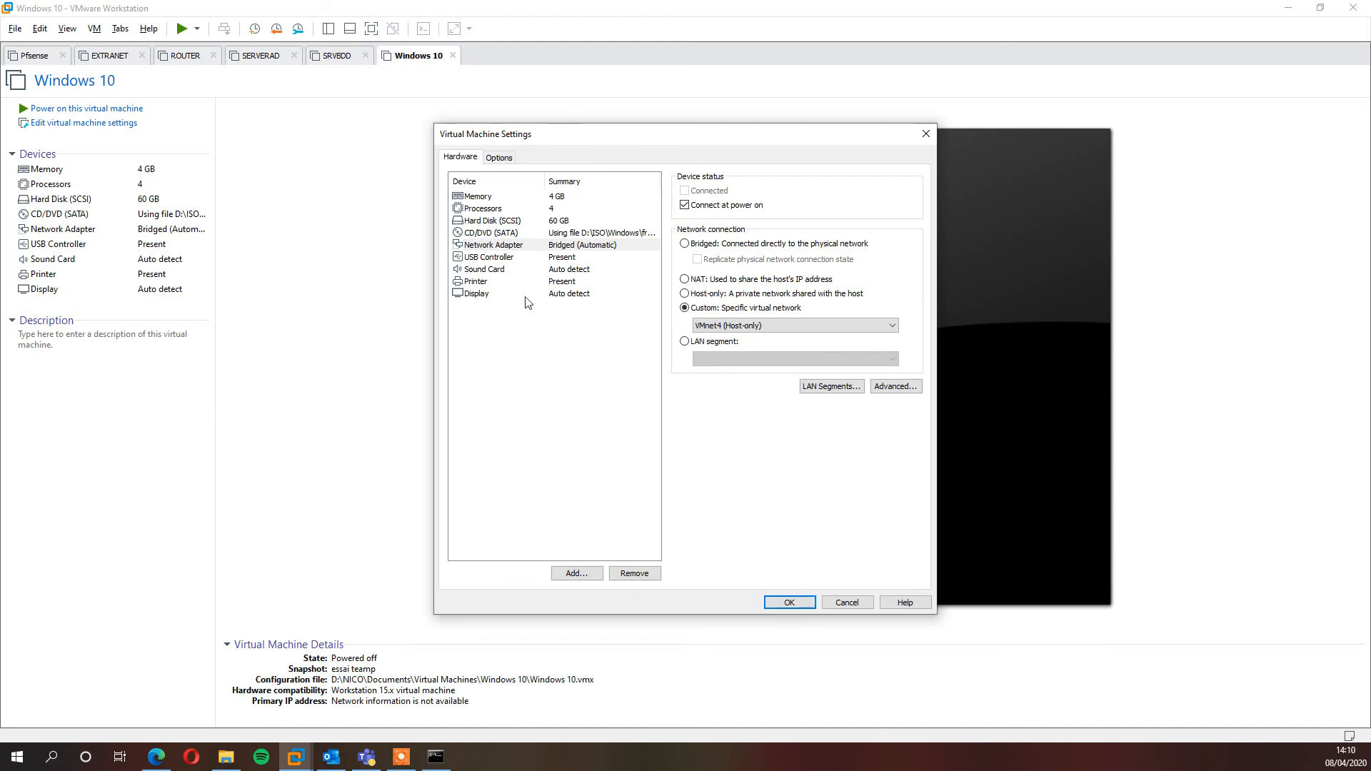
- Give the Windows 10 machine 2 cores per processor and 2048 MB of memory, and save its settings
left_click(487, 209)
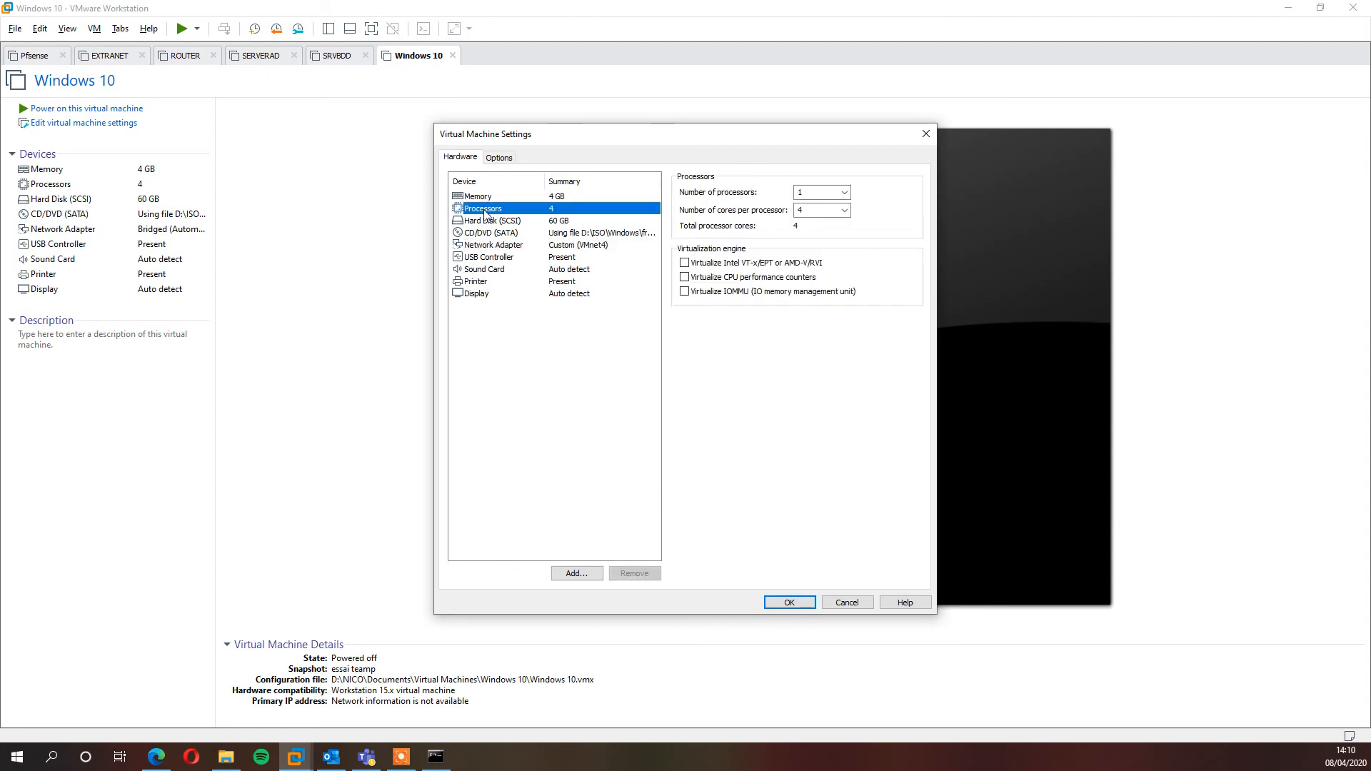
left_click(843, 210)
left_click(805, 232)
left_click(557, 195)
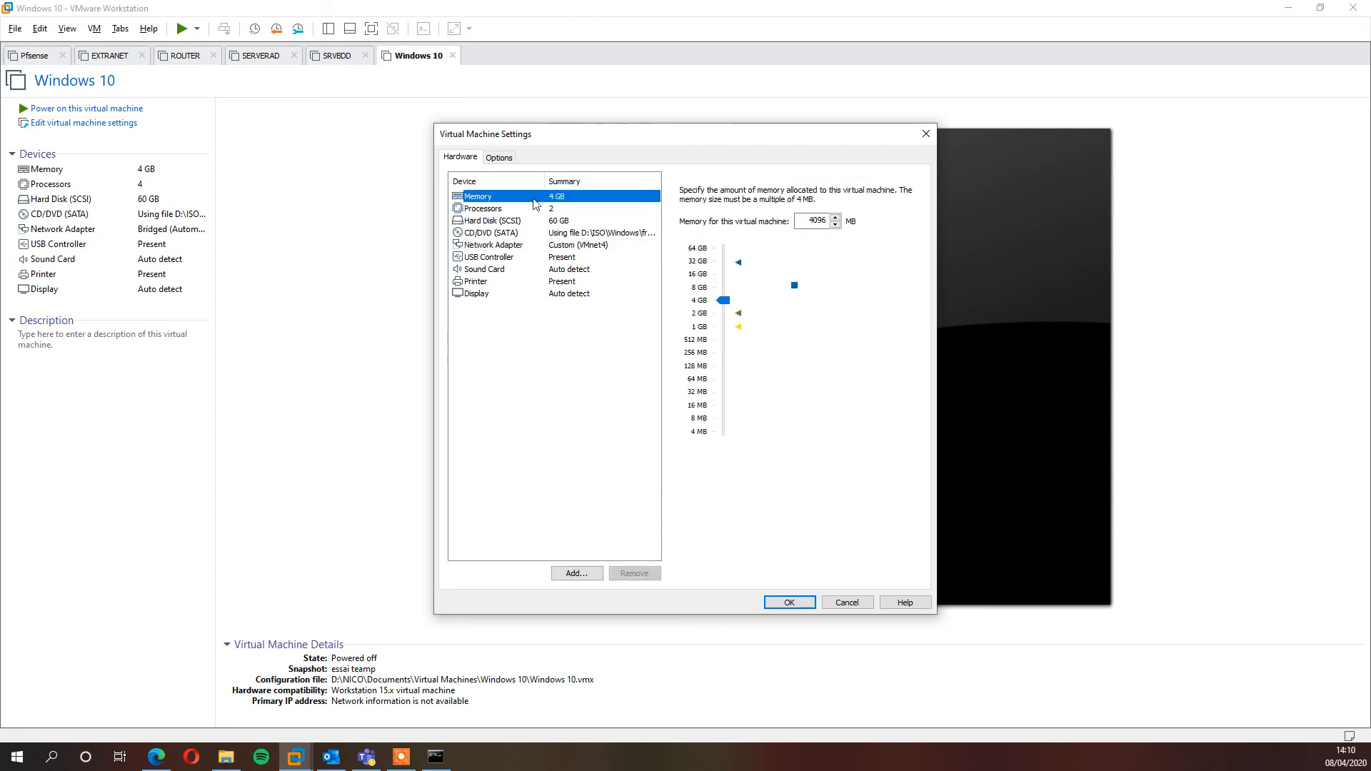
double_click(815, 221)
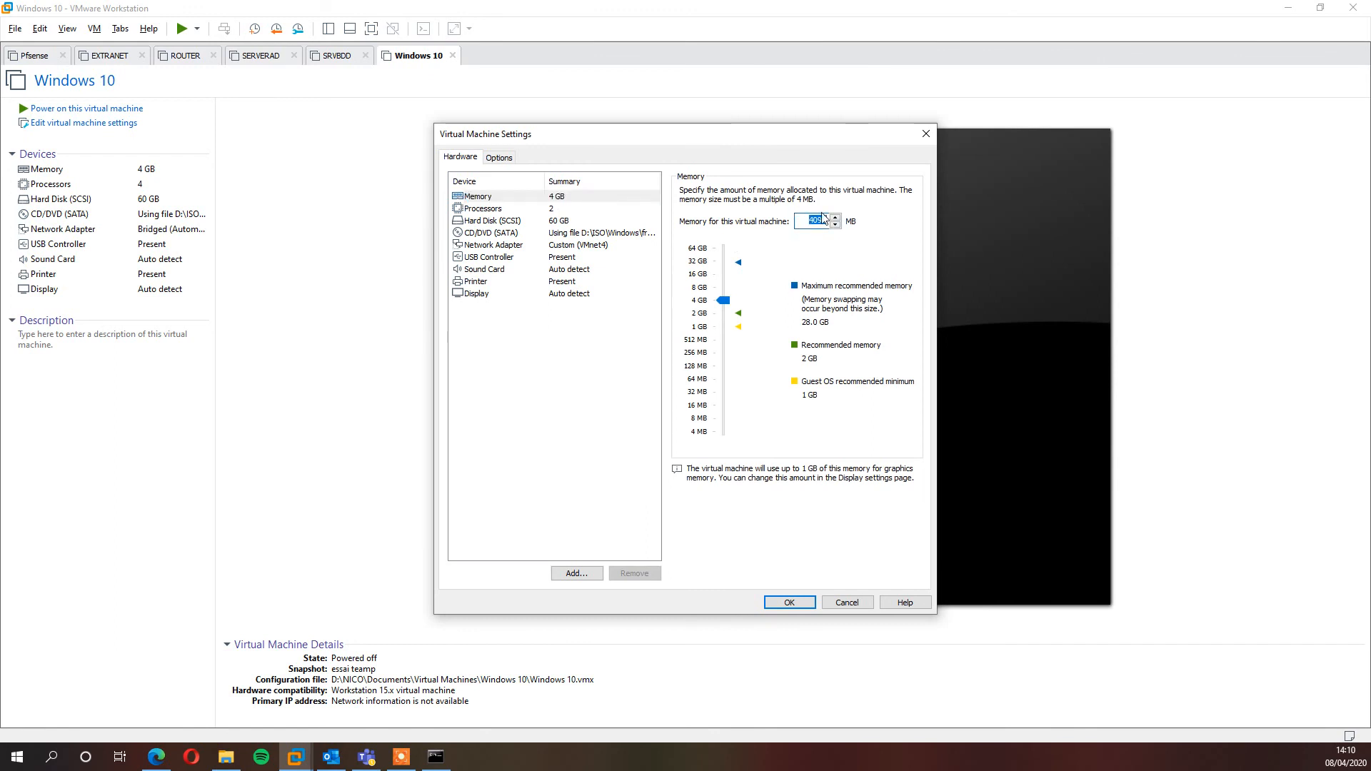
type("2048")
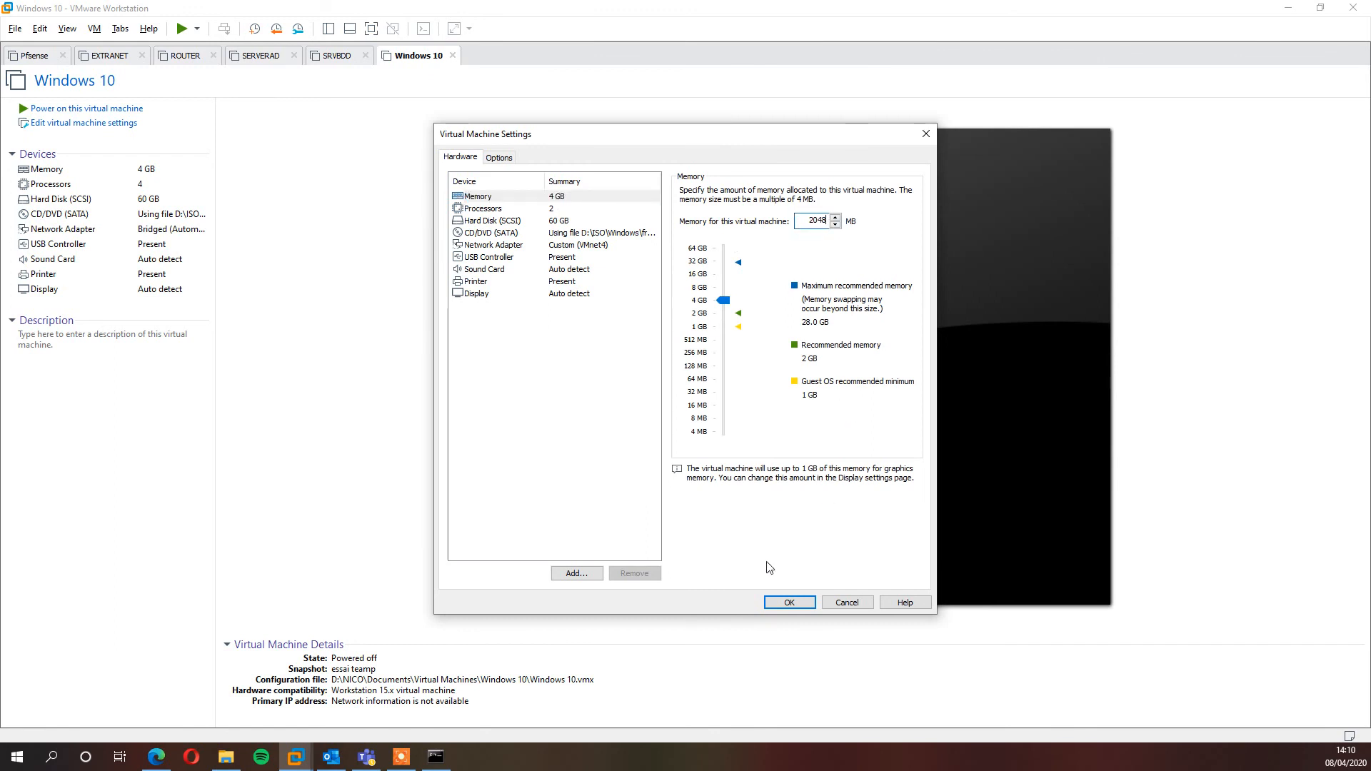
left_click(790, 602)
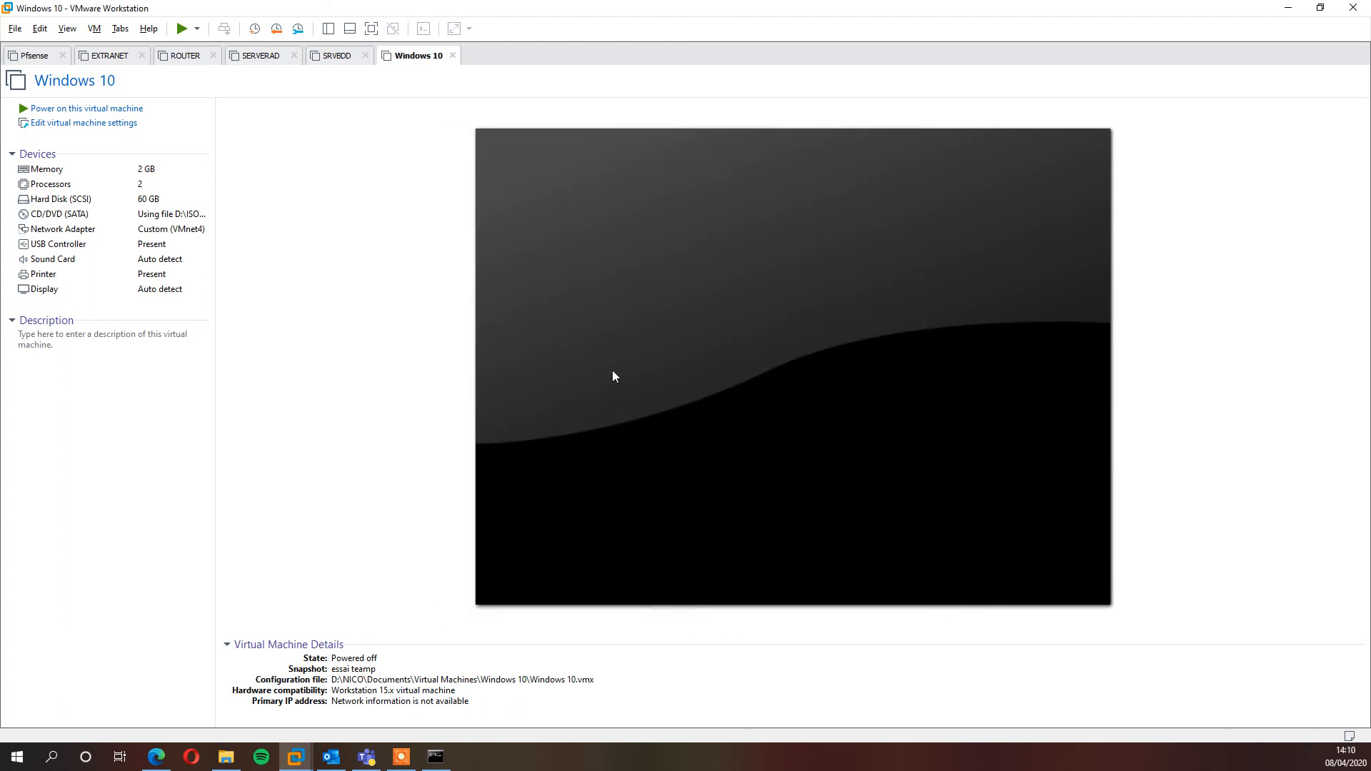